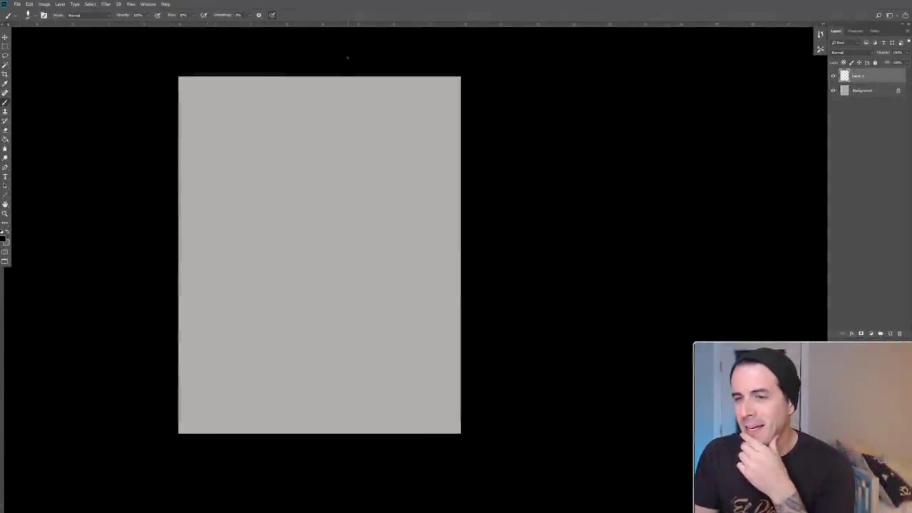
left_click(5, 47)
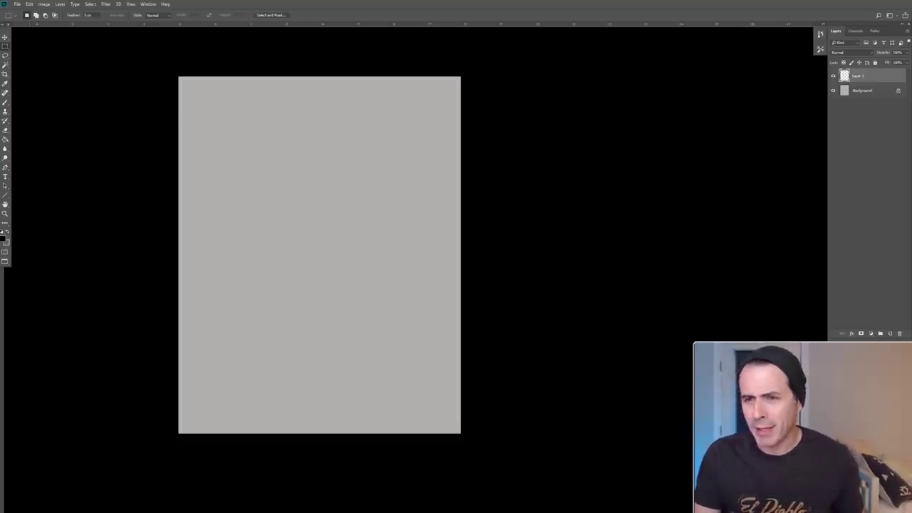
left_click(5, 102)
left_click_drag(226, 131, 230, 125)
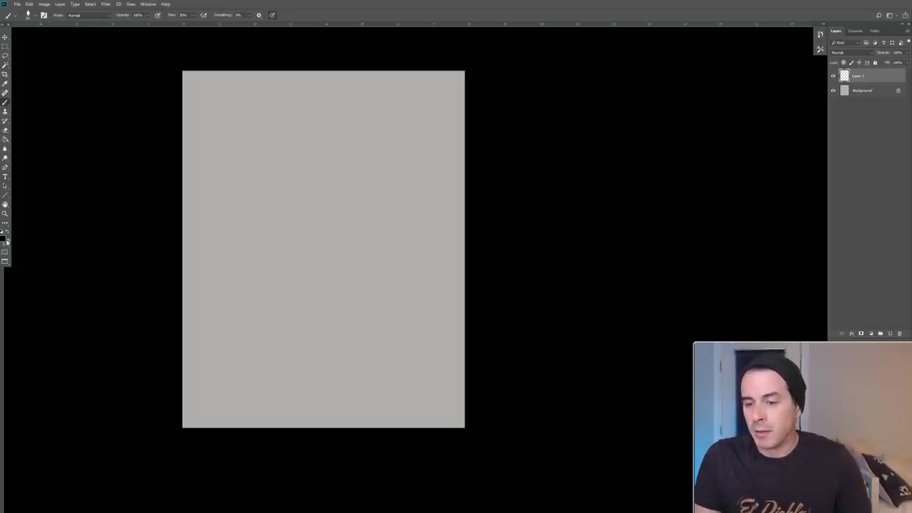
left_click(3, 239)
left_click(320, 218)
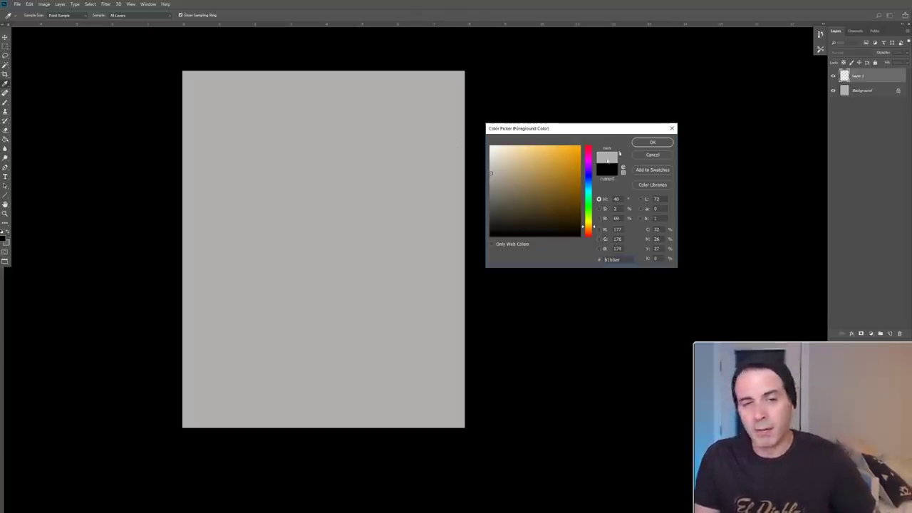
left_click(652, 154)
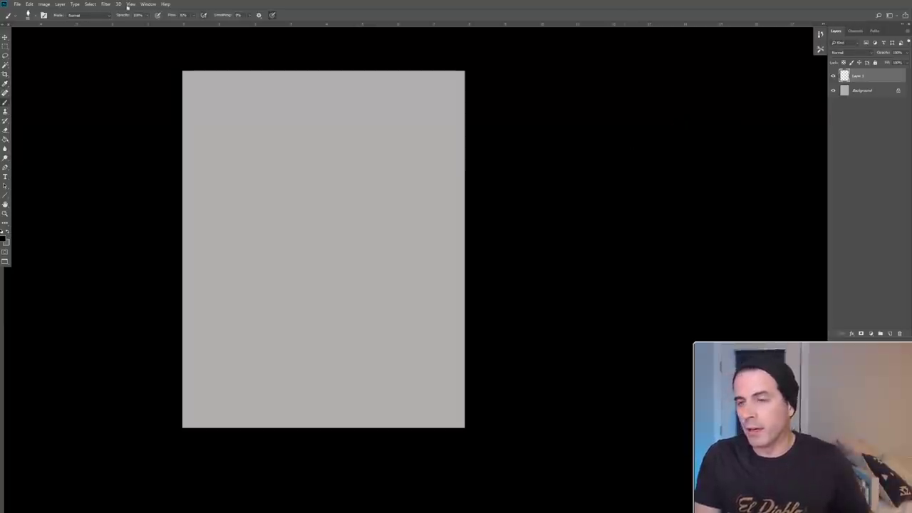
left_click(7, 46)
left_click_drag(206, 143, 188, 147)
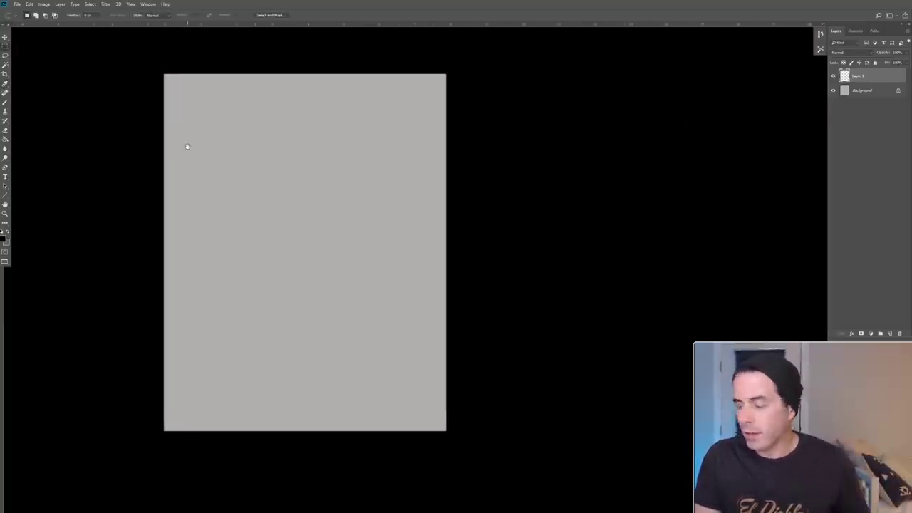
- Rough in a large three-quarter head outline with the Brush, covering the skull, the far face edge and the chin line
left_click(6, 103)
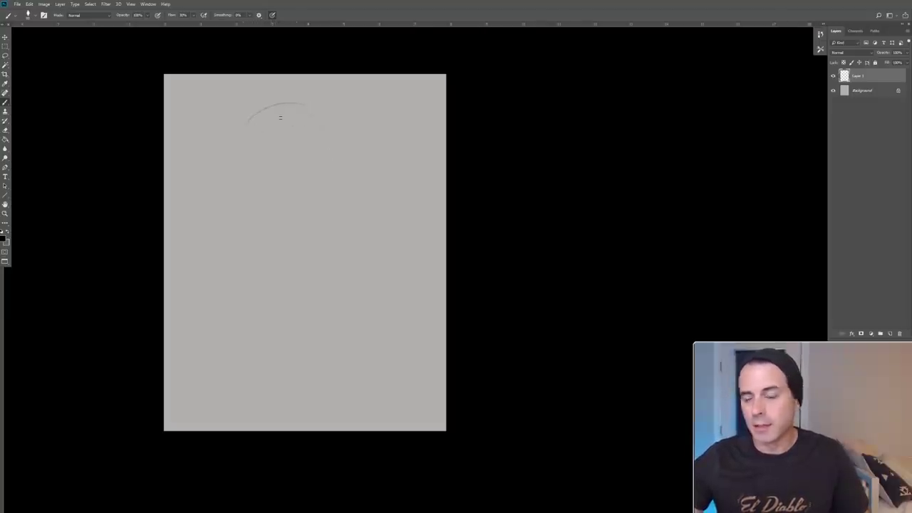
left_click_drag(229, 167, 239, 249)
left_click_drag(211, 221, 289, 300)
left_click_drag(340, 110, 374, 241)
left_click_drag(360, 165, 375, 249)
mouse_move(324, 307)
left_mouse_down()
mouse_move(366, 302)
mouse_move(315, 308)
left_mouse_up()
key("shift+7")
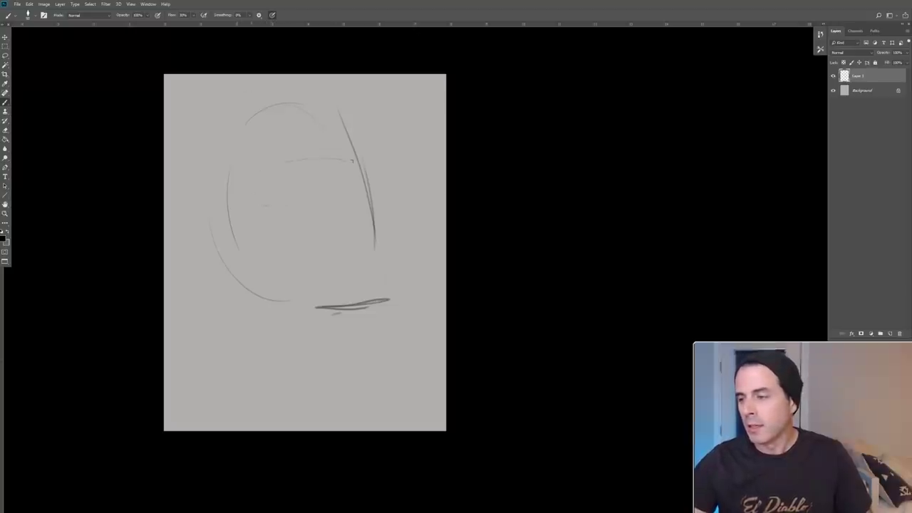
- Sketch the face's construction lines: curved centre line, eye line, mouth line and the chin's blocky underside
left_click_drag(288, 154, 315, 150)
mouse_move(321, 110)
left_mouse_down()
mouse_move(355, 299)
mouse_move(367, 284)
left_mouse_up()
mouse_move(374, 249)
left_mouse_down()
mouse_move(385, 261)
mouse_move(383, 295)
left_mouse_up()
mouse_move(271, 297)
left_mouse_down()
mouse_move(363, 308)
mouse_move(392, 296)
left_mouse_up()
left_click_drag(304, 300, 351, 295)
left_click_drag(299, 247, 349, 236)
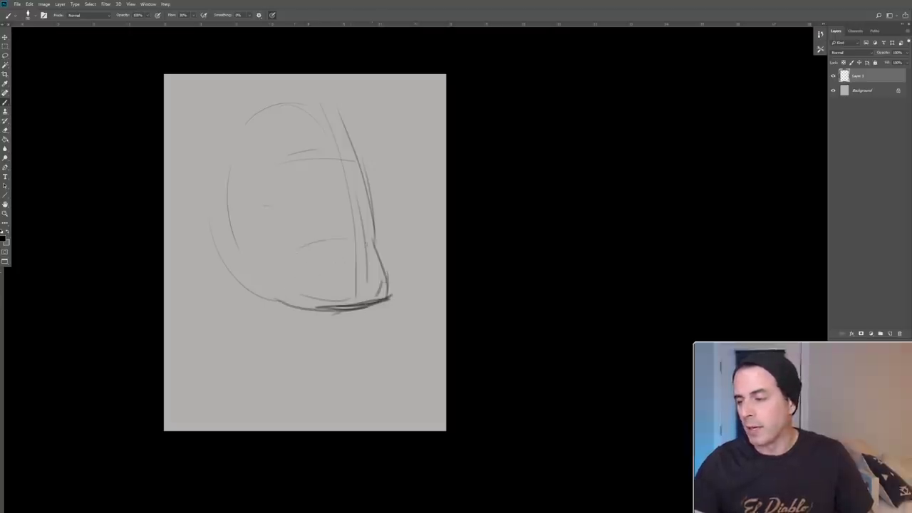
- Block in the cheek line and outer head strokes, then sketch the brow ridge and the near eye's upper lid
left_click_drag(211, 171, 275, 240)
mouse_move(197, 172)
left_mouse_down()
mouse_move(189, 249)
mouse_move(271, 325)
mouse_move(310, 334)
left_mouse_up()
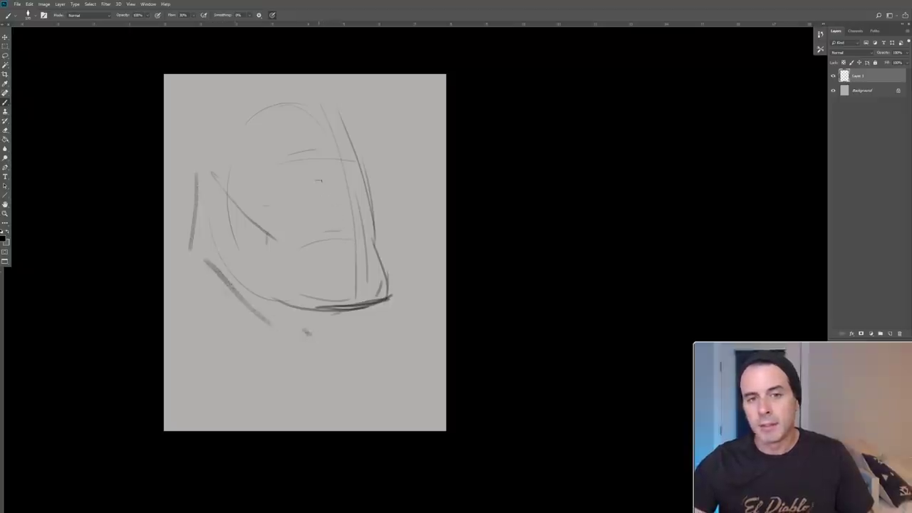
left_click_drag(228, 197, 264, 136)
mouse_move(239, 149)
left_mouse_down()
mouse_move(261, 134)
mouse_move(337, 146)
mouse_move(365, 130)
mouse_move(373, 137)
left_mouse_up()
mouse_move(349, 104)
left_mouse_down()
mouse_move(369, 145)
mouse_move(364, 118)
mouse_move(377, 143)
mouse_move(372, 128)
mouse_move(378, 146)
mouse_move(360, 150)
mouse_move(365, 139)
mouse_move(373, 179)
left_mouse_up()
mouse_move(272, 174)
left_mouse_down()
mouse_move(306, 159)
mouse_move(278, 171)
left_mouse_up()
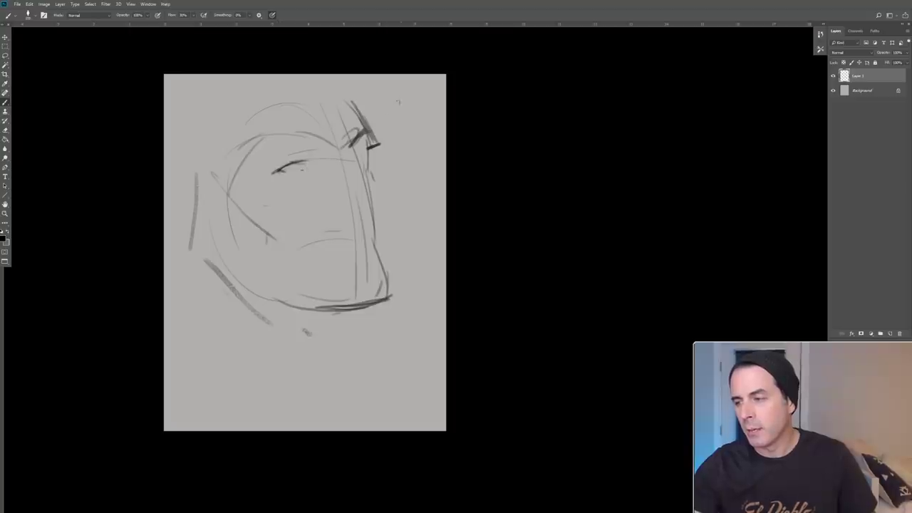
- Draw the nose, the far eye and the far cheek contour, and reinforce the line under the chin
mouse_move(331, 195)
left_mouse_down()
mouse_move(349, 206)
mouse_move(335, 196)
mouse_move(330, 204)
mouse_move(350, 205)
left_mouse_up()
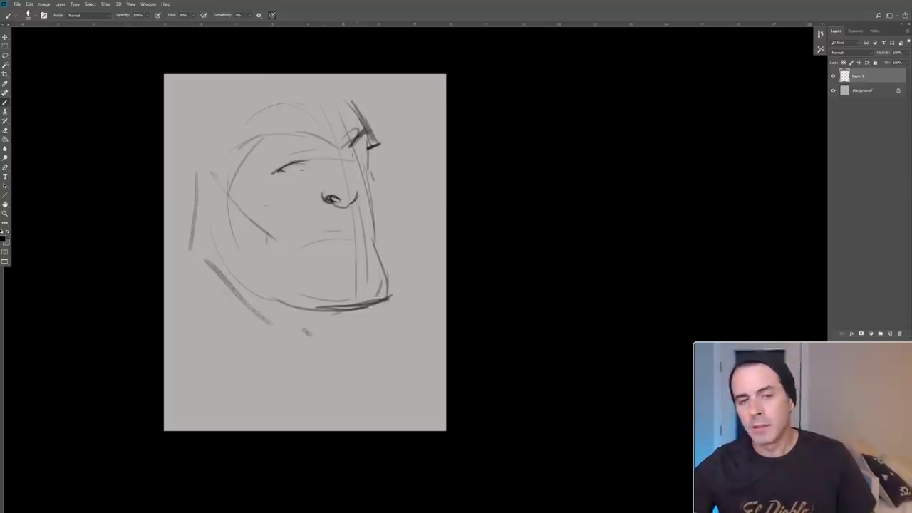
mouse_move(349, 158)
left_mouse_down()
mouse_move(348, 174)
mouse_move(366, 174)
left_mouse_up()
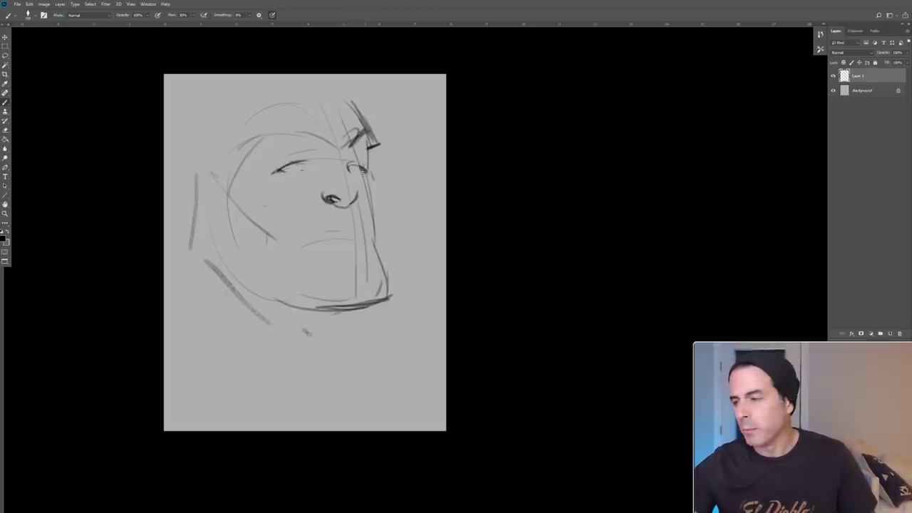
mouse_move(370, 151)
left_mouse_down()
mouse_move(376, 189)
mouse_move(383, 187)
mouse_move(376, 184)
mouse_move(377, 222)
mouse_move(382, 183)
mouse_move(382, 256)
left_mouse_up()
mouse_move(341, 310)
left_mouse_down()
mouse_move(291, 305)
mouse_move(370, 303)
left_mouse_up()
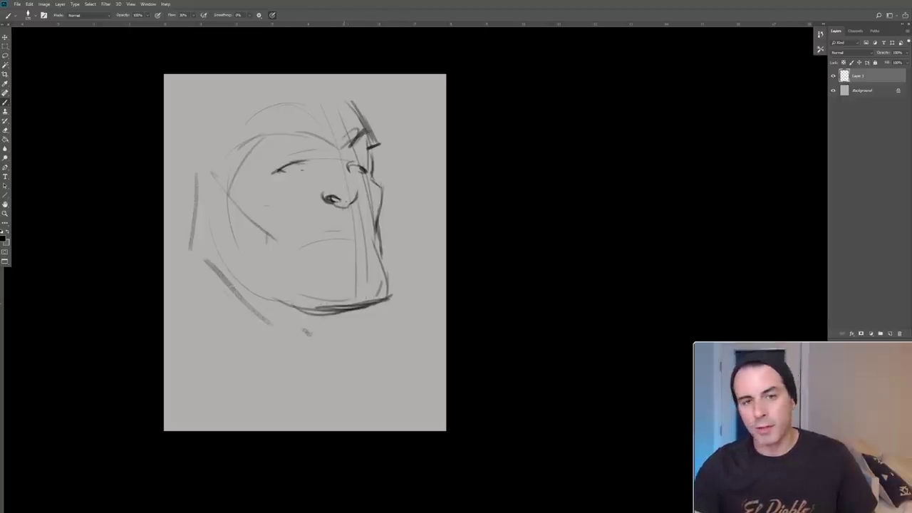
left_click_drag(325, 190, 338, 187)
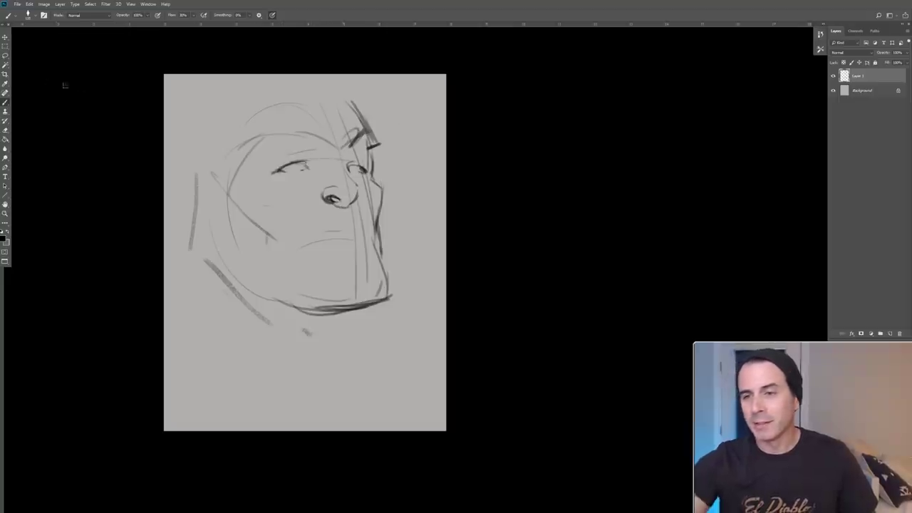
- Lasso the near eye, cut and paste it onto its own layer, and move it slightly closer to the nose
left_click(5, 55)
left_click_drag(307, 154, 314, 156)
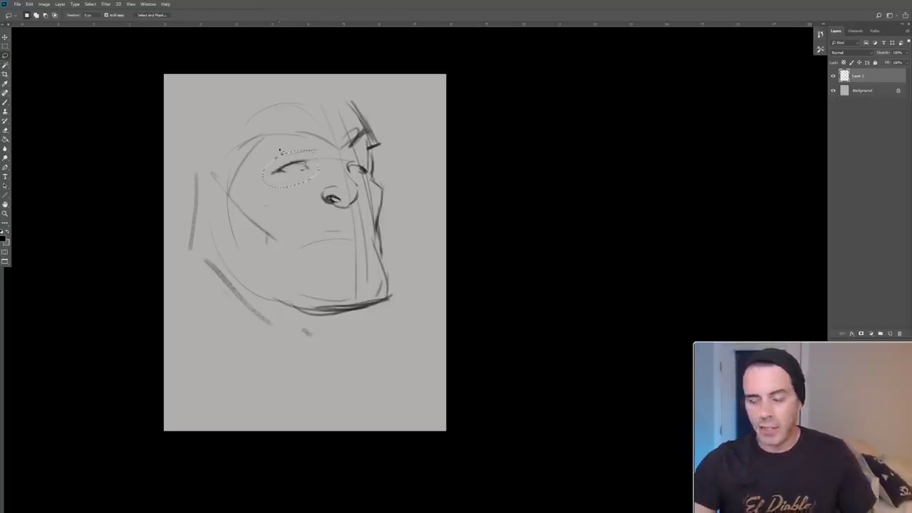
key("Delete")
key("ctrl+v")
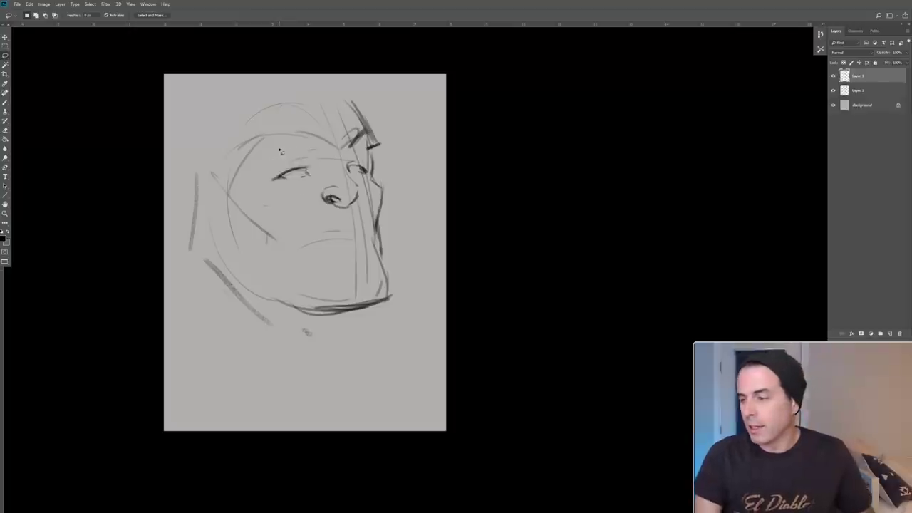
key("v")
left_click_drag(212, 150, 217, 141)
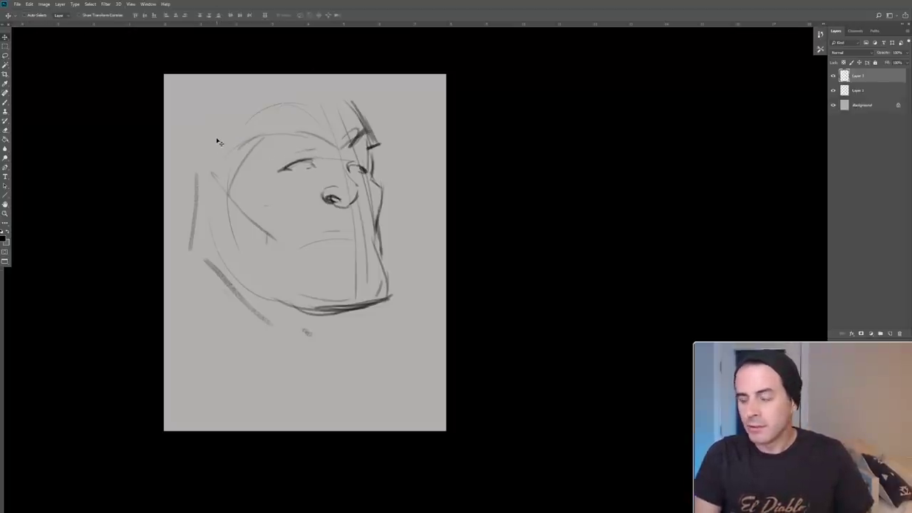
- Brush in the philtrum, the line under the cheekbone and the front edge of the helmet's jaw guard
key("b")
left_click(6, 101)
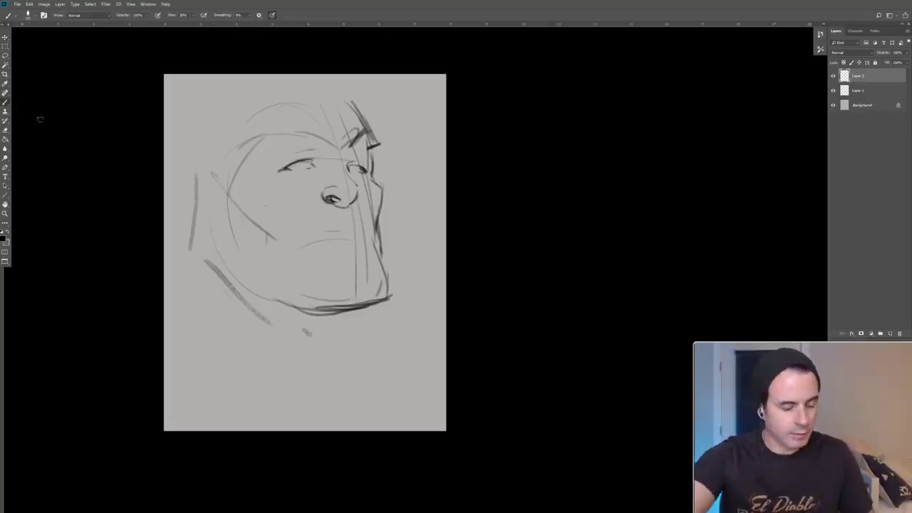
left_click_drag(342, 212, 349, 228)
left_click_drag(221, 184, 274, 234)
mouse_move(233, 201)
left_mouse_down()
mouse_move(275, 238)
mouse_move(282, 221)
mouse_move(283, 286)
left_mouse_up()
left_click_drag(283, 240, 295, 321)
left_click_drag(275, 266, 314, 325)
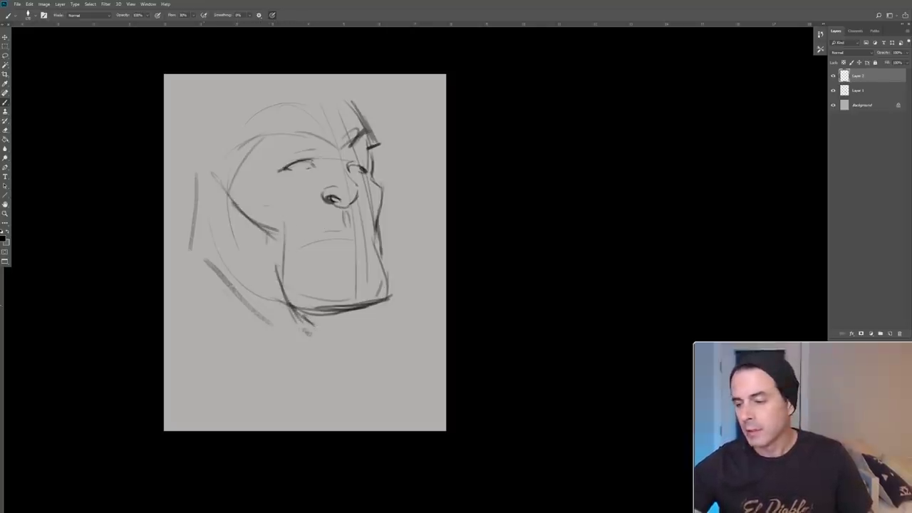
- Darken the helmet's lower outer contour in a sweep from the back of the head to below the chin
left_click_drag(201, 241, 244, 305)
left_click_drag(235, 303, 253, 318)
mouse_move(211, 288)
left_mouse_down()
mouse_move(259, 322)
mouse_move(308, 333)
left_mouse_up()
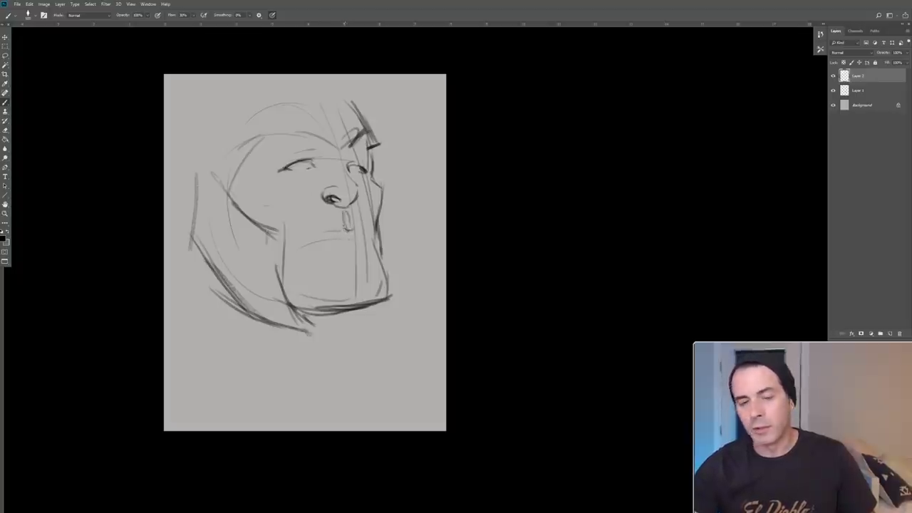
- Draw the mouth line, far chin edge and far nostril, and add the nasolabial fold and creases around the near eye
mouse_move(345, 226)
left_mouse_down()
mouse_move(304, 242)
mouse_move(367, 235)
mouse_move(391, 298)
left_mouse_up()
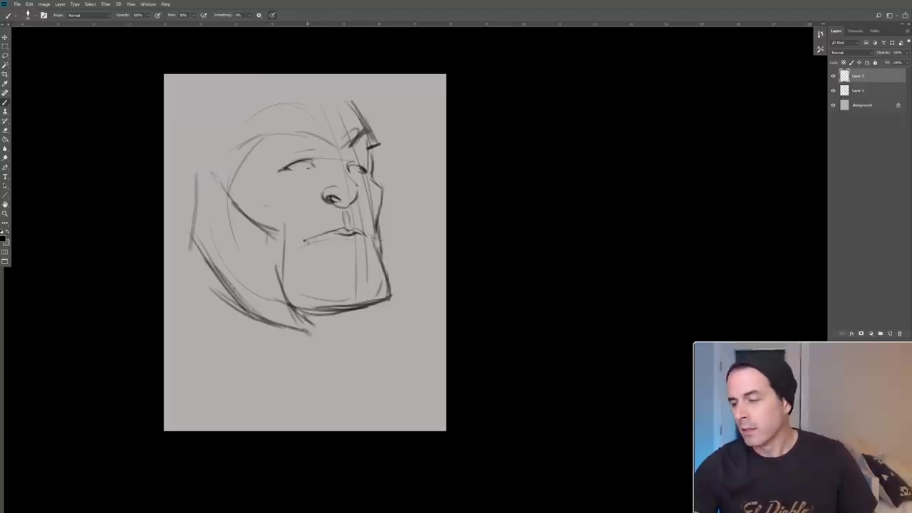
left_click_drag(322, 236, 340, 232)
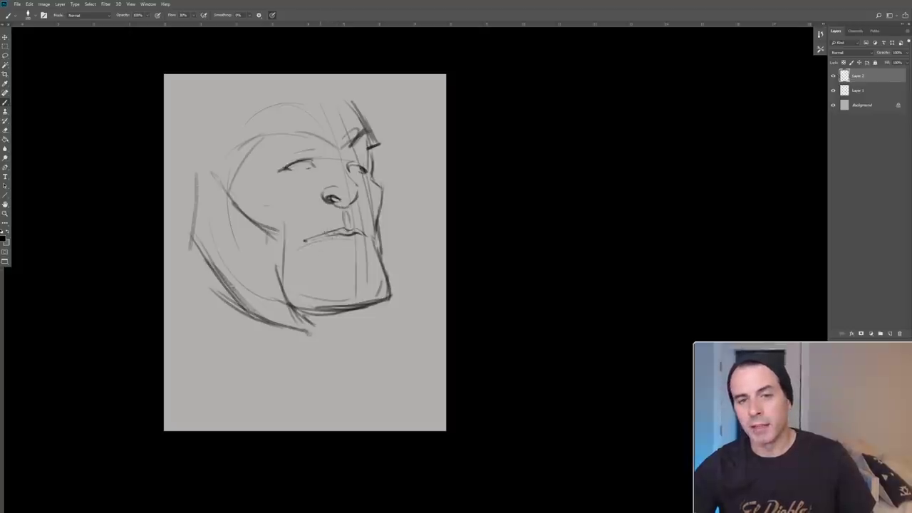
left_click_drag(331, 194, 355, 206)
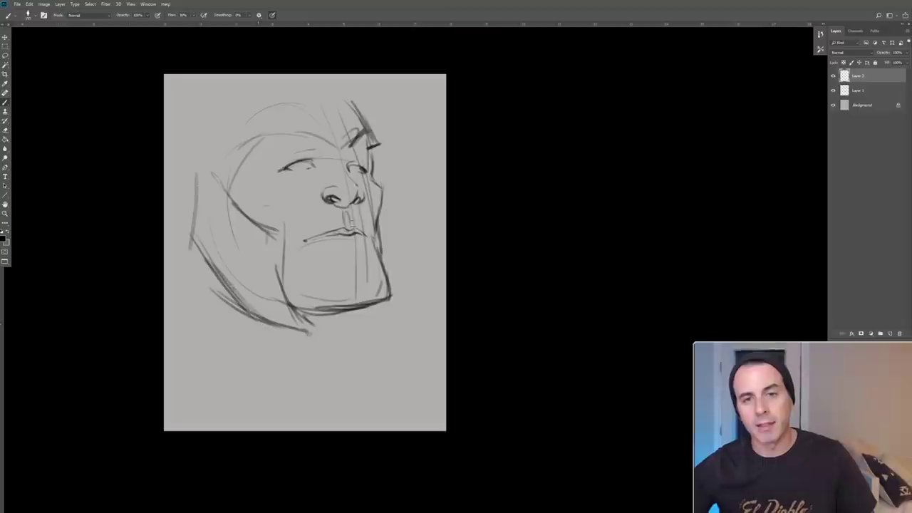
left_click_drag(371, 204, 366, 218)
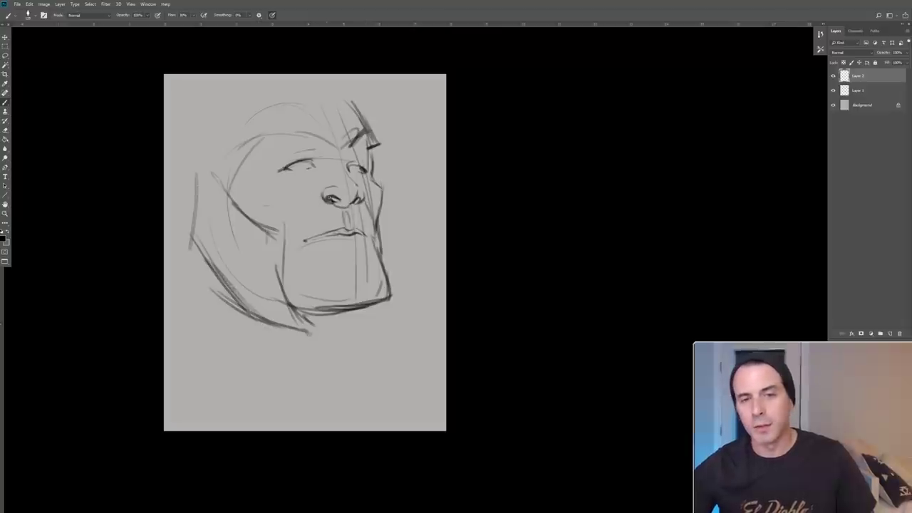
left_click_drag(324, 197, 293, 222)
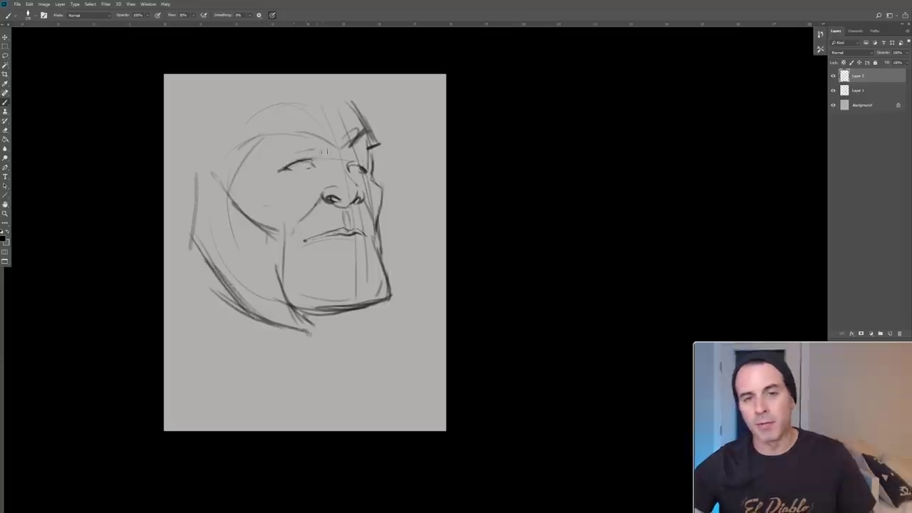
mouse_move(307, 178)
left_mouse_down()
mouse_move(330, 160)
mouse_move(318, 157)
mouse_move(333, 156)
left_mouse_up()
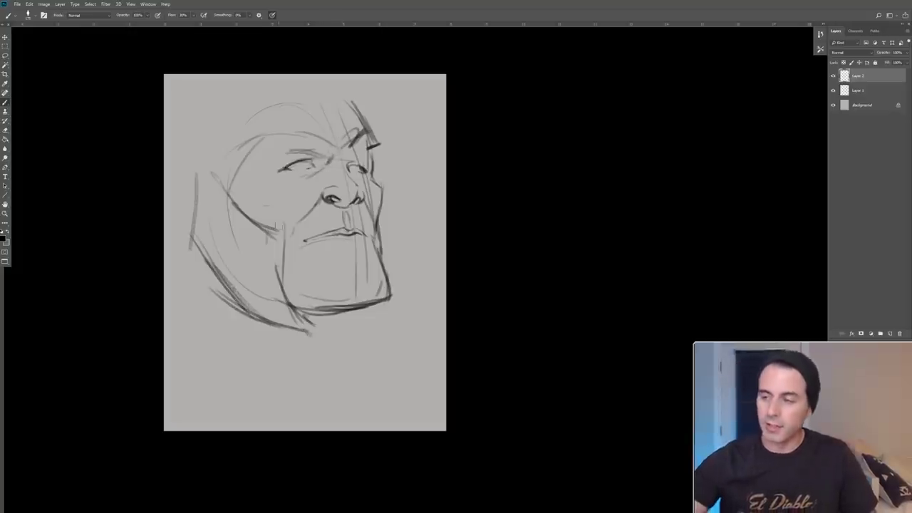
- Define the helmet's face opening with darker strokes along the temple, under the cheek and down the jaw guard to its tip
left_click_drag(263, 144, 235, 209)
left_click_drag(251, 180, 243, 195)
mouse_move(272, 137)
left_mouse_down()
mouse_move(239, 200)
mouse_move(262, 158)
left_mouse_up()
mouse_move(244, 189)
left_mouse_down()
mouse_move(254, 222)
mouse_move(285, 226)
mouse_move(283, 268)
left_mouse_up()
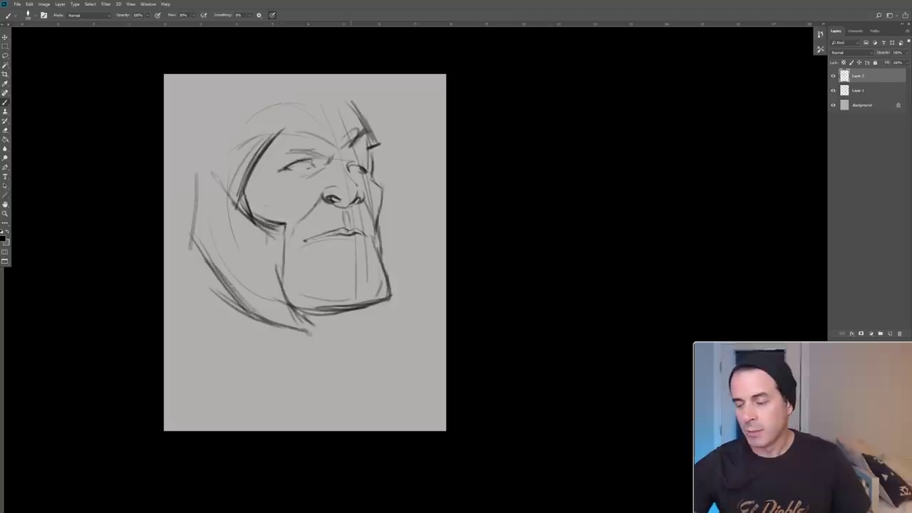
left_click_drag(289, 221, 285, 288)
left_click_drag(284, 246, 285, 302)
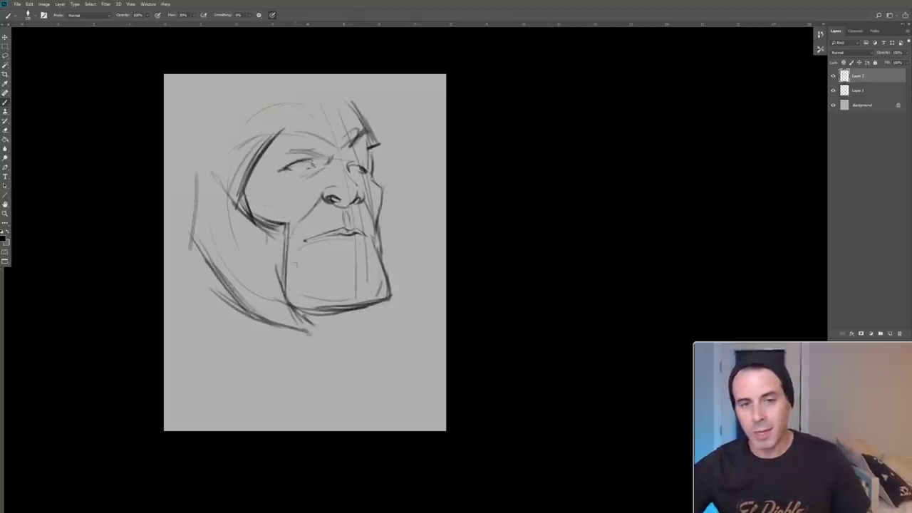
mouse_move(288, 260)
left_mouse_down()
mouse_move(285, 306)
mouse_move(325, 335)
mouse_move(318, 332)
left_mouse_up()
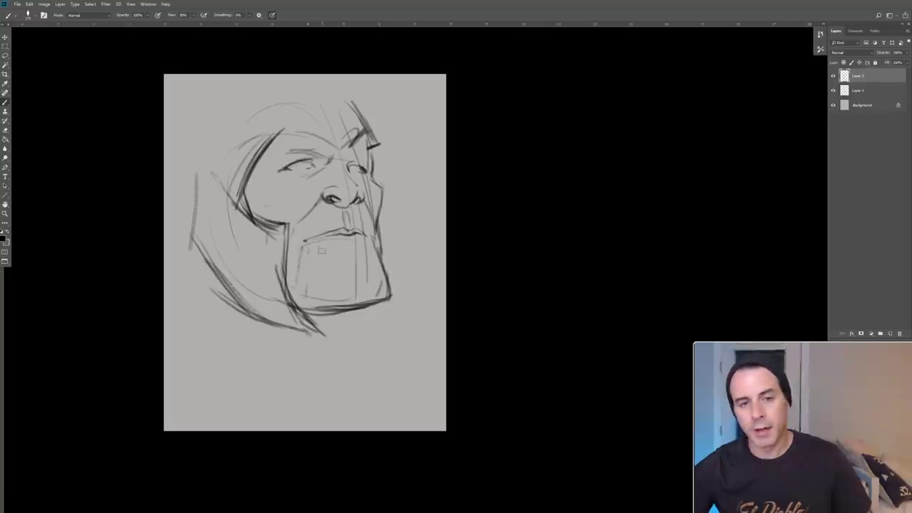
- Add a row of vertical grooves across the chin beneath the mouth
left_click_drag(322, 247, 323, 263)
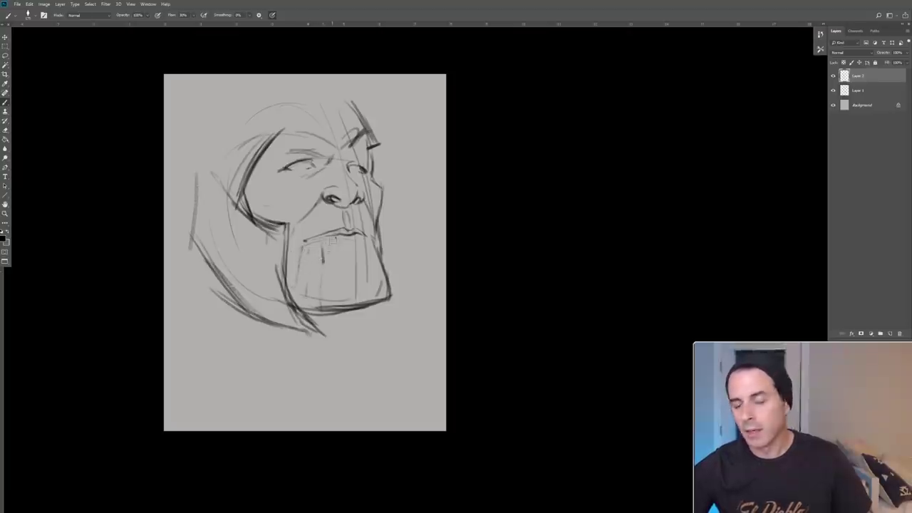
left_click_drag(343, 245, 353, 286)
mouse_move(353, 248)
left_mouse_down()
mouse_move(364, 299)
mouse_move(378, 263)
left_mouse_up()
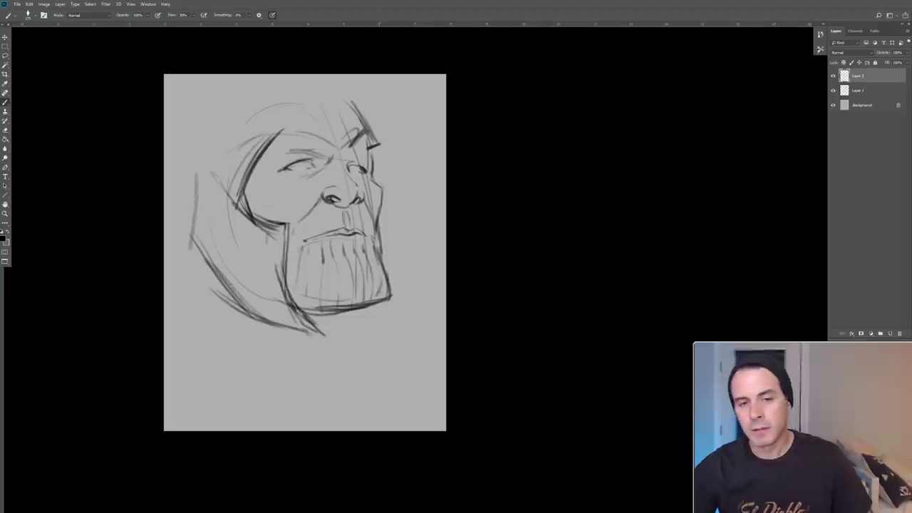
- Sketch a thick curved collar beneath the jaw and firm up the lower tip of the helmet's jaw guard
mouse_move(389, 295)
left_mouse_down()
mouse_move(333, 325)
mouse_move(344, 332)
left_mouse_up()
mouse_move(214, 278)
left_mouse_down()
mouse_move(283, 347)
mouse_move(232, 309)
mouse_move(353, 326)
left_mouse_up()
left_click_drag(349, 329, 305, 358)
left_click_drag(223, 302, 294, 359)
left_click_drag(227, 307, 288, 367)
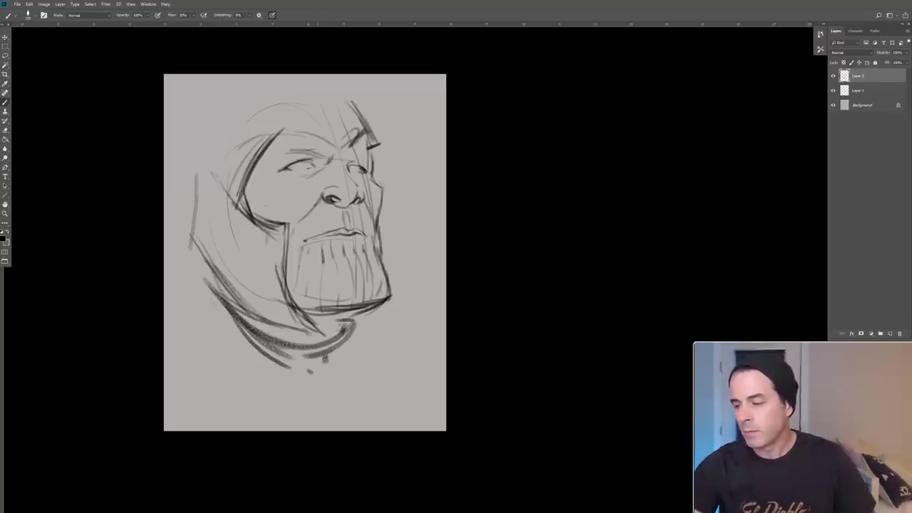
left_click_drag(291, 326, 319, 335)
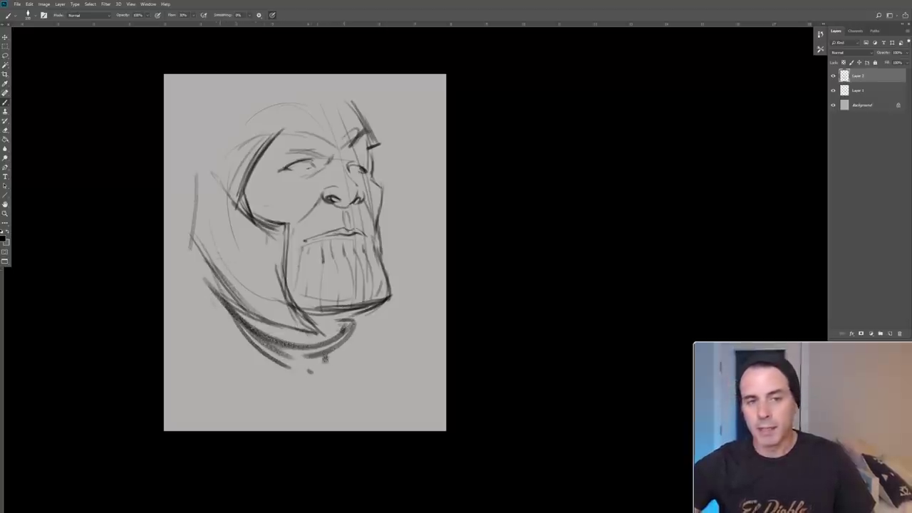
- Sketch the helmet's back and upper contours, and draw a heavy slanted brow with frown lines above the nose
left_click_drag(194, 238, 209, 271)
left_click_drag(216, 194, 193, 233)
left_click_drag(240, 95, 230, 121)
left_click_drag(237, 104, 204, 148)
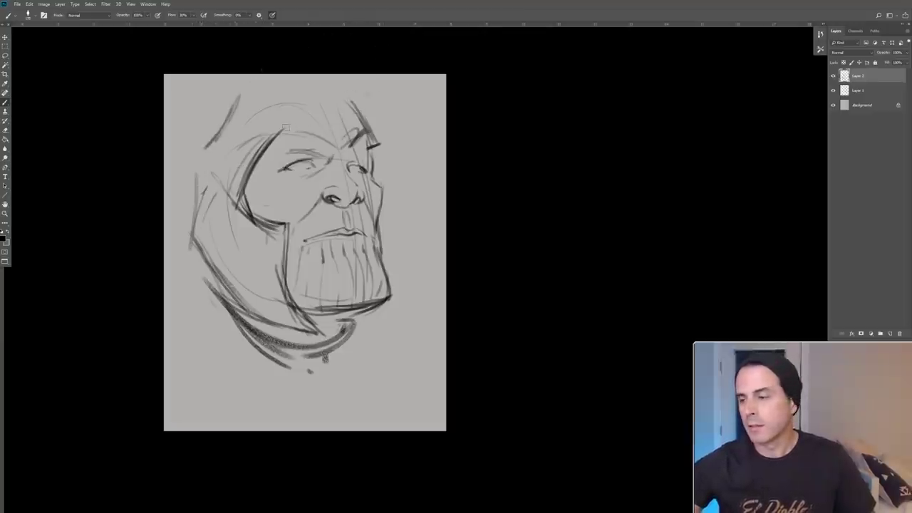
left_click_drag(245, 123, 318, 149)
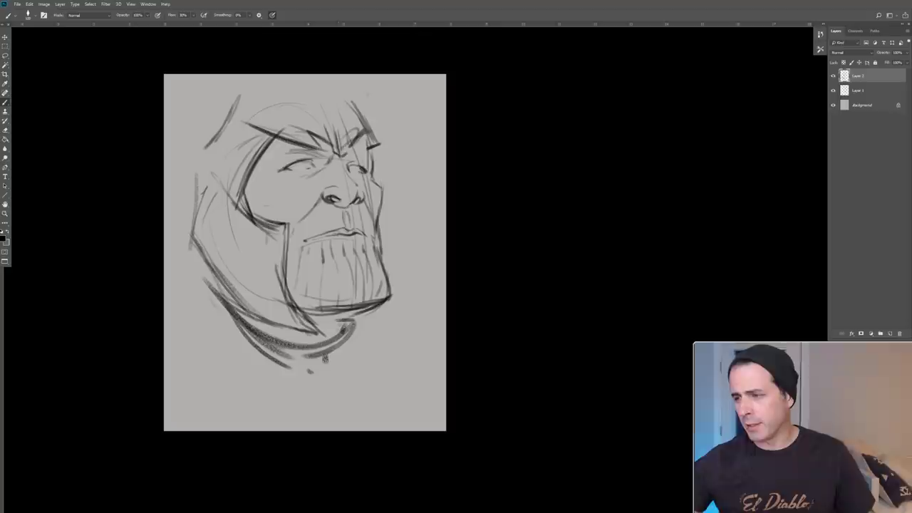
- Add creases between the brows and on the near cheek, and outline the helmet's far side from the temple down past the jaw
left_click_drag(342, 134, 349, 153)
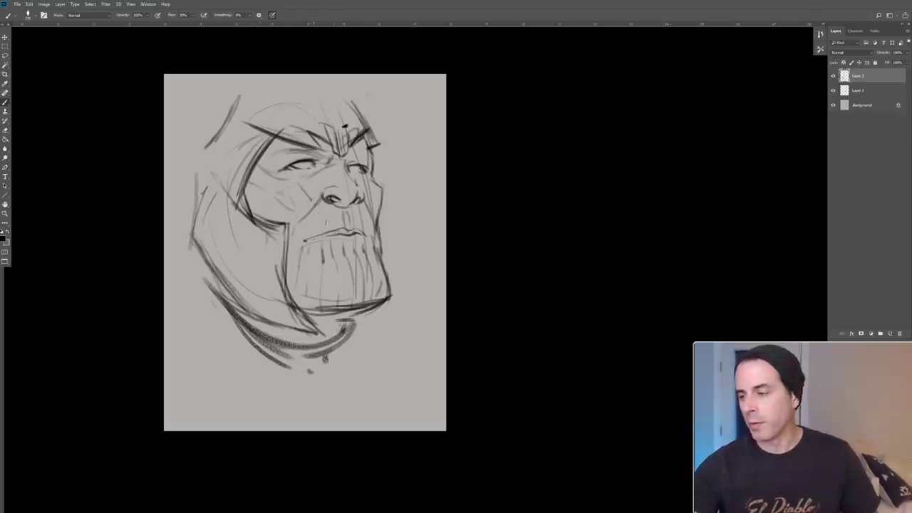
left_click_drag(312, 226, 295, 208)
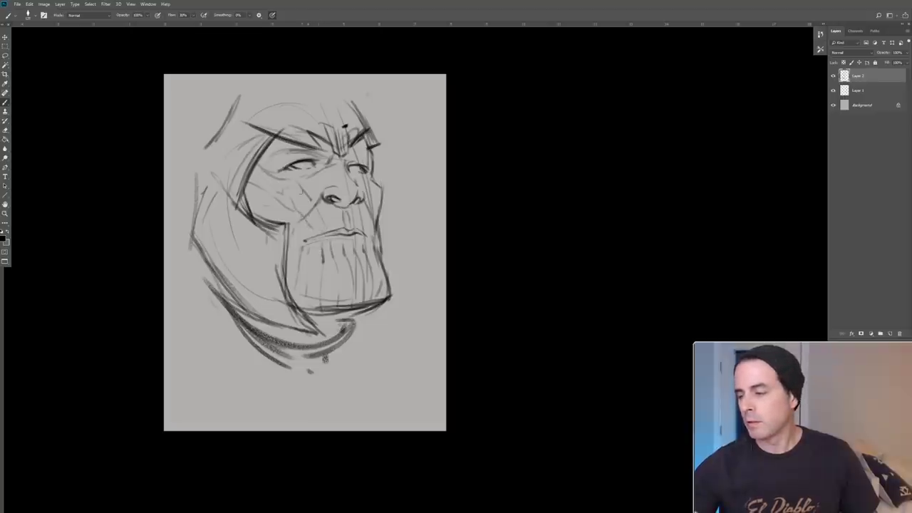
left_click_drag(372, 166, 383, 178)
mouse_move(362, 104)
left_mouse_down()
mouse_move(383, 143)
mouse_move(378, 165)
mouse_move(379, 156)
mouse_move(392, 213)
left_mouse_up()
mouse_move(399, 207)
left_mouse_down()
mouse_move(387, 223)
mouse_move(388, 271)
left_mouse_up()
left_click_drag(394, 234, 391, 278)
left_click_drag(400, 214, 391, 288)
mouse_move(401, 230)
left_mouse_down()
mouse_move(387, 340)
mouse_move(386, 328)
left_mouse_up()
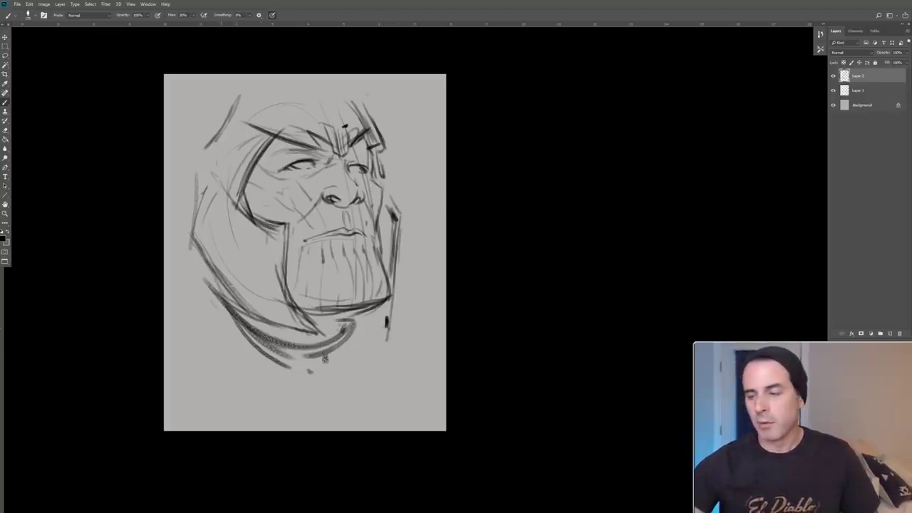
- Sketch an angular, pointed flange on the back edge of the helmet at ear height
left_click_drag(204, 144, 189, 183)
left_click_drag(190, 181, 184, 196)
left_click_drag(196, 155, 180, 205)
left_click_drag(181, 198, 190, 218)
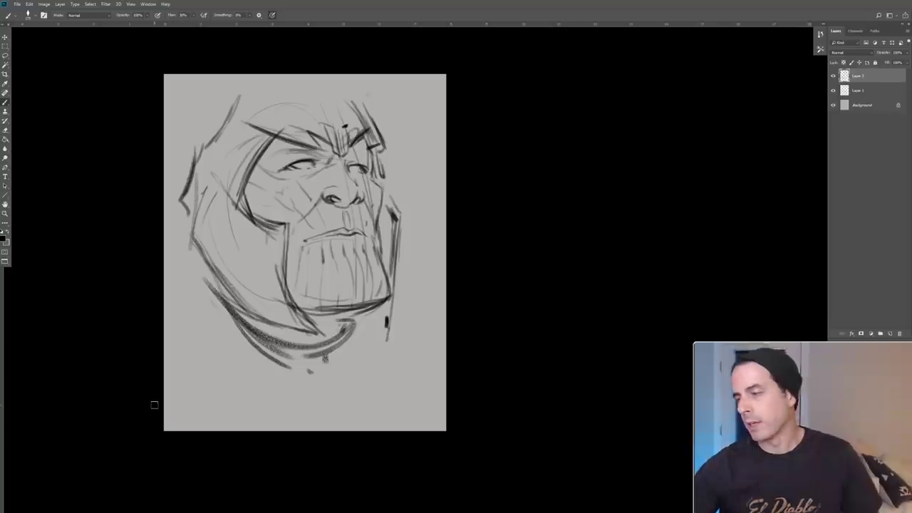
- Draw a crossing band on the helmet's side with a second upper-back contour, and rough in the crown's curve and forehead lines
left_click_drag(197, 147, 227, 176)
mouse_move(217, 138)
left_mouse_down()
mouse_move(203, 159)
mouse_move(215, 171)
left_mouse_up()
mouse_move(208, 138)
left_mouse_down()
mouse_move(201, 148)
mouse_move(210, 136)
left_mouse_up()
left_click_drag(222, 98, 201, 147)
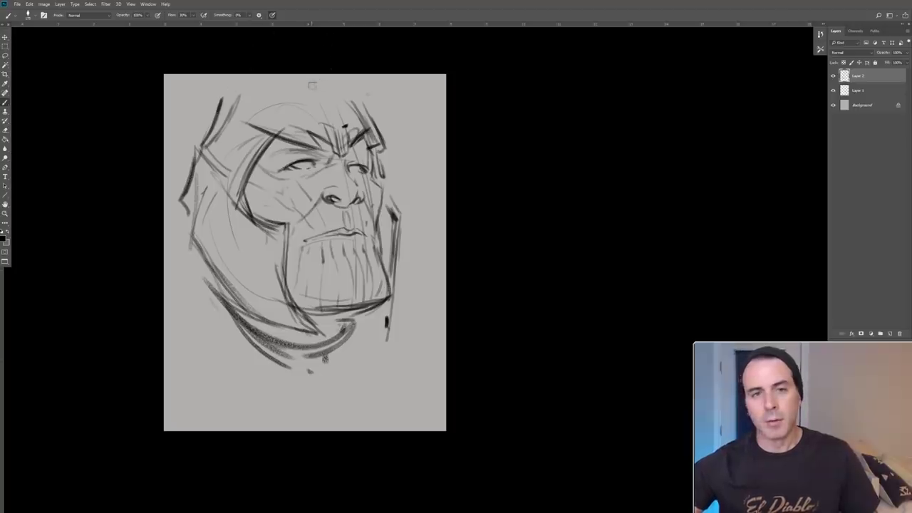
left_click_drag(279, 91, 312, 143)
mouse_move(271, 92)
left_mouse_down()
mouse_move(295, 117)
mouse_move(311, 104)
mouse_move(352, 100)
mouse_move(371, 120)
left_mouse_up()
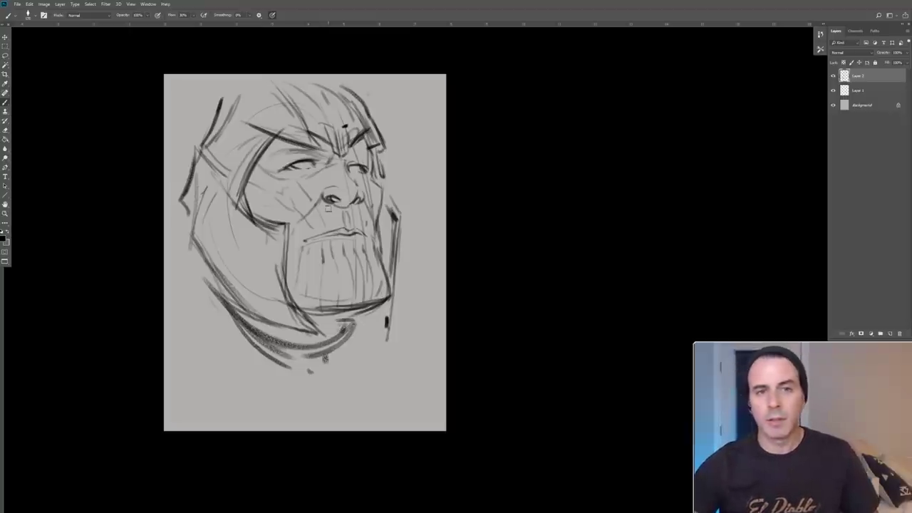
- Shade the background behind the helmet's upper back with a larger brush, and darken the gap inside the far jaw guard
left_click_drag(231, 83, 210, 115)
mouse_move(208, 93)
left_mouse_down()
mouse_move(214, 105)
mouse_move(199, 85)
mouse_move(204, 124)
mouse_move(162, 158)
left_mouse_up()
key("bracketright")
key("bracketright")
key("bracketright")
key("bracketright")
key("bracketright")
key("bracketright")
key("bracketright")
key("bracketright")
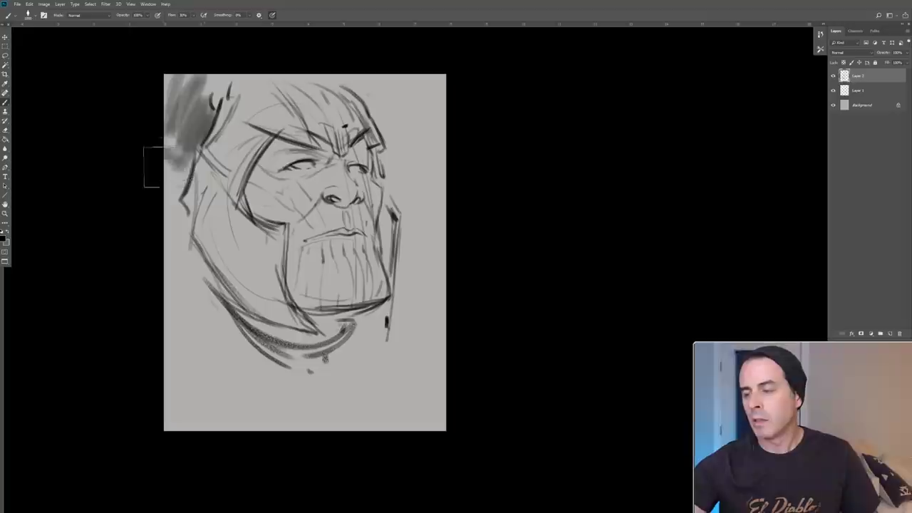
left_click(386, 107)
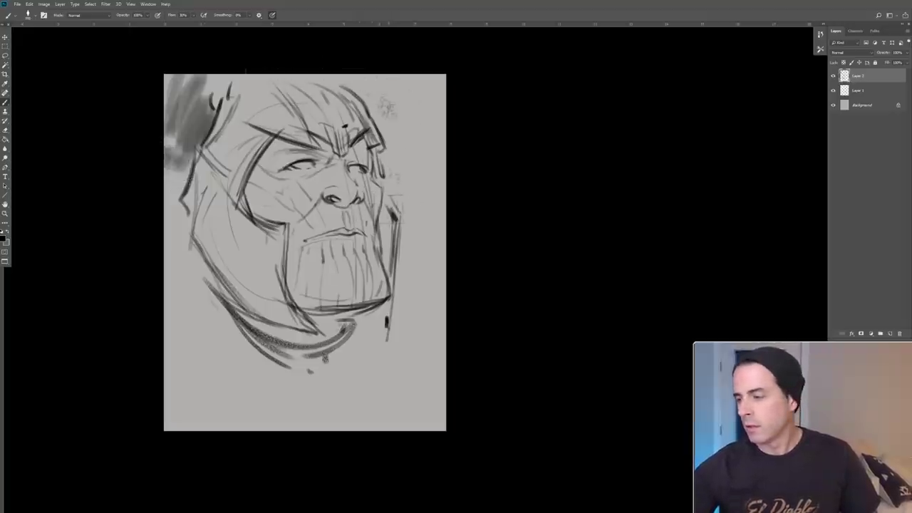
mouse_move(383, 205)
left_mouse_down()
mouse_move(389, 258)
mouse_move(377, 285)
left_mouse_up()
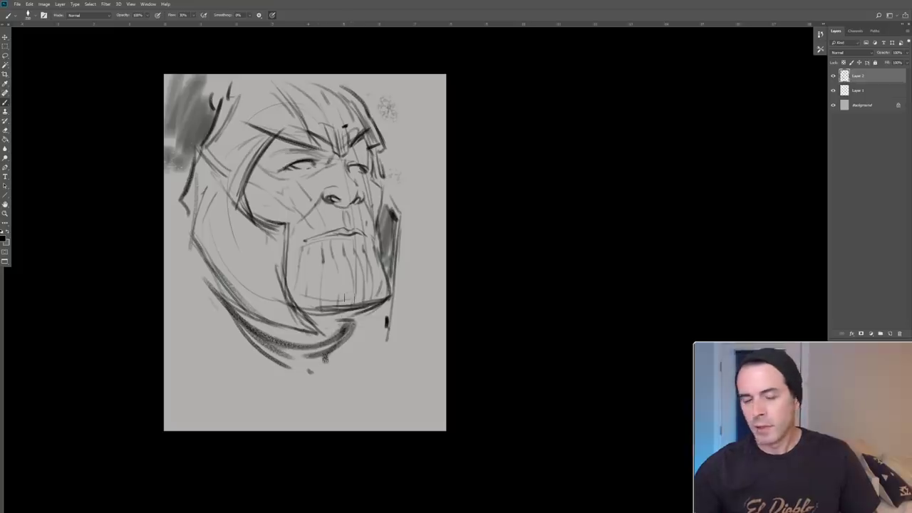
- Darken the collar's far end beneath the chin and sketch an outer collar edge with neck lines running down from it
mouse_move(352, 312)
left_mouse_down()
mouse_move(331, 353)
mouse_move(299, 361)
left_mouse_up()
left_click_drag(204, 272, 207, 293)
left_click_drag(193, 284, 227, 326)
mouse_move(214, 312)
left_mouse_down()
mouse_move(247, 352)
mouse_move(256, 389)
left_mouse_up()
mouse_move(192, 279)
left_mouse_down()
mouse_move(248, 367)
mouse_move(250, 396)
left_mouse_up()
mouse_move(243, 340)
left_mouse_down()
mouse_move(292, 376)
mouse_move(288, 392)
mouse_move(324, 387)
left_mouse_up()
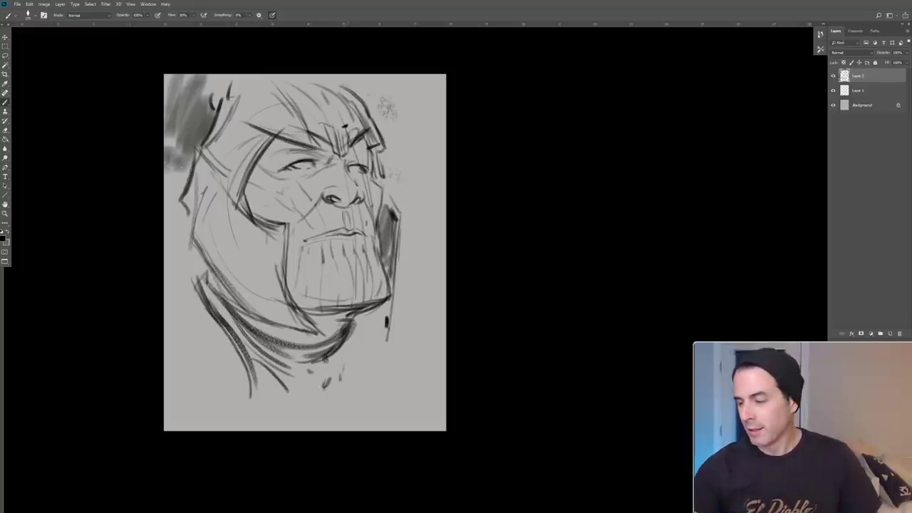
- Mark the lower tip of the far jaw guard and add a curved ridge line along the near jaw guard
left_click_drag(382, 318, 385, 331)
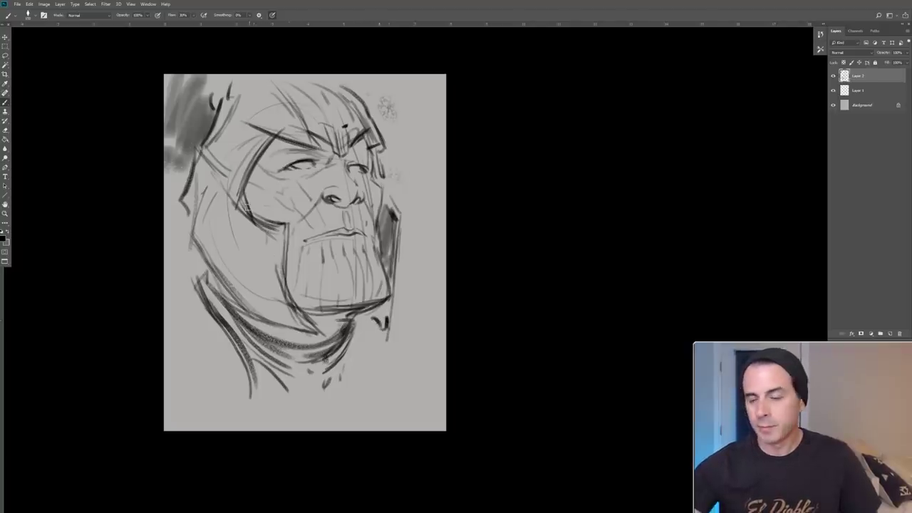
left_click_drag(190, 198, 274, 291)
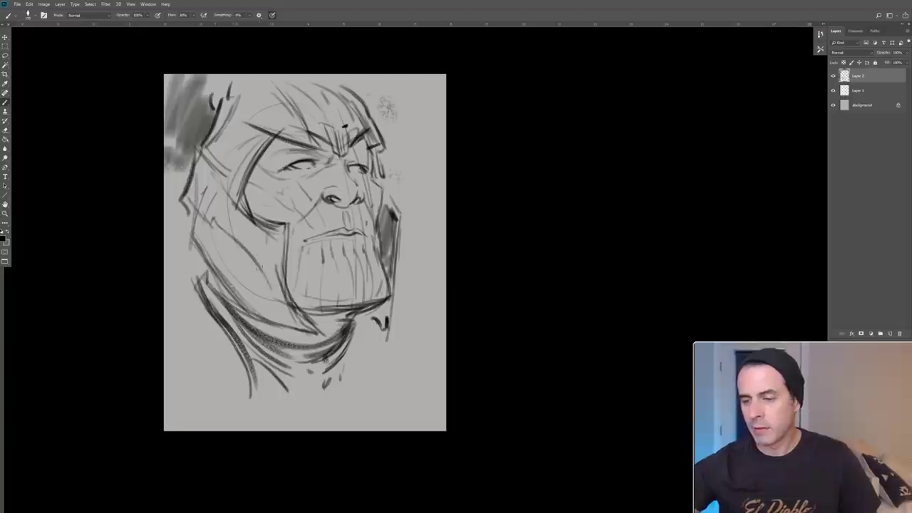
left_click_drag(226, 226, 277, 291)
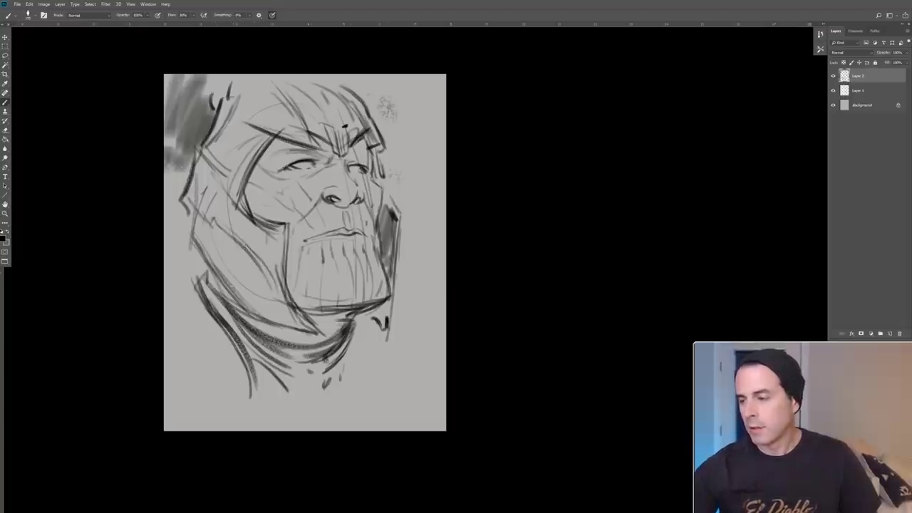
- Draw a series of curved grooves over the helmet's forehead and define its crown contour down to a point beside the far temple
left_click_drag(280, 93, 318, 149)
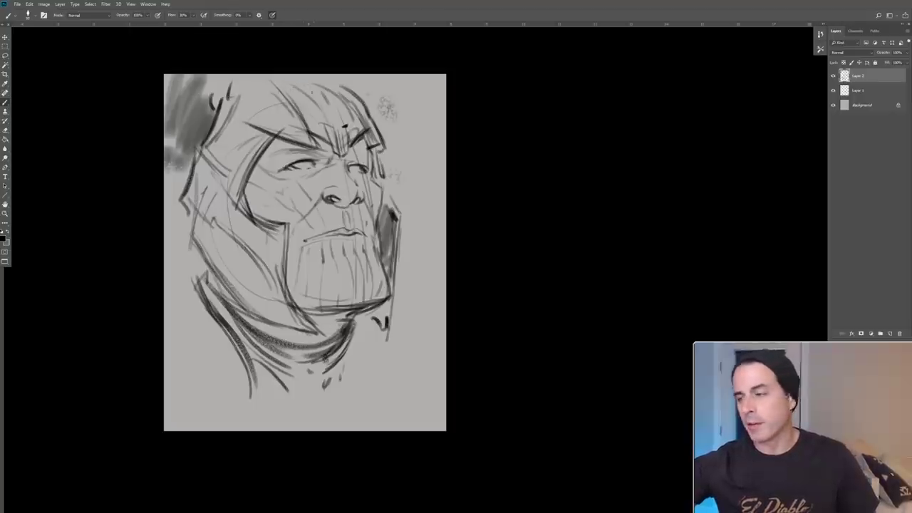
left_click_drag(297, 87, 325, 127)
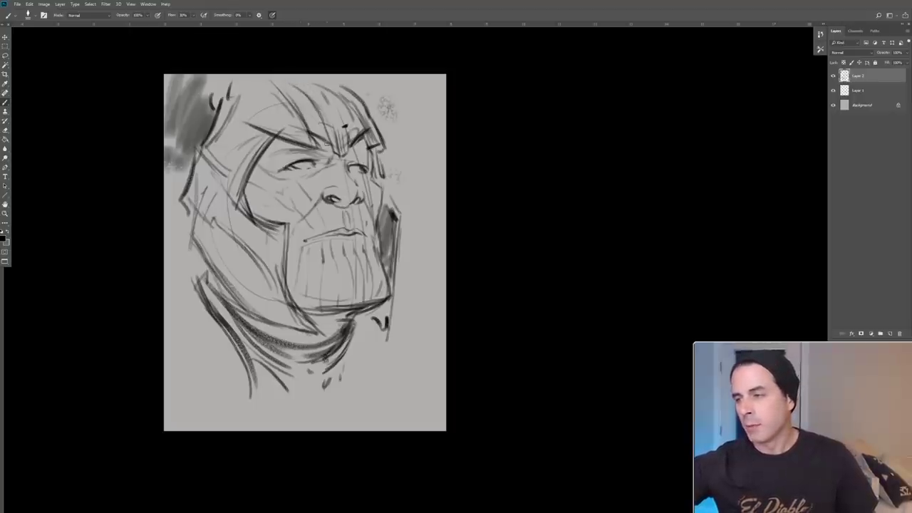
left_click_drag(305, 87, 331, 123)
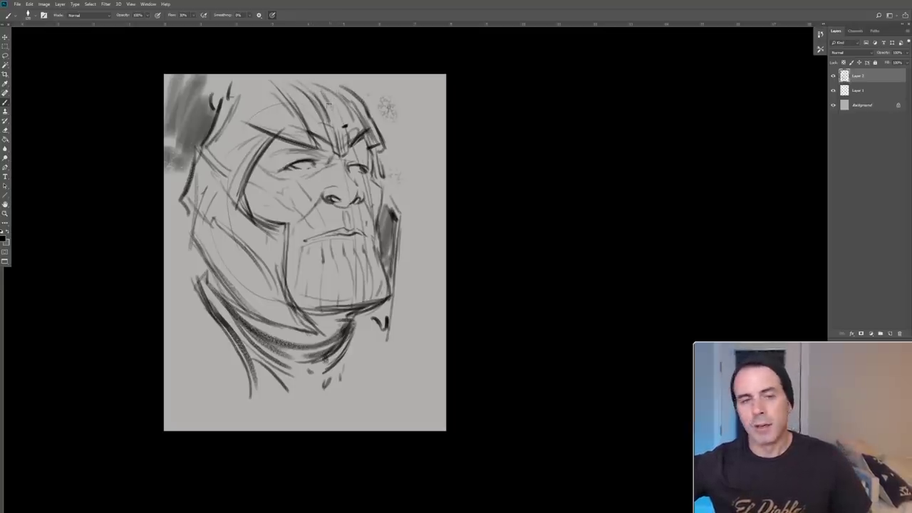
left_click_drag(302, 84, 326, 123)
mouse_move(330, 90)
left_mouse_down()
mouse_move(346, 131)
mouse_move(346, 121)
left_mouse_up()
left_click_drag(308, 87, 256, 135)
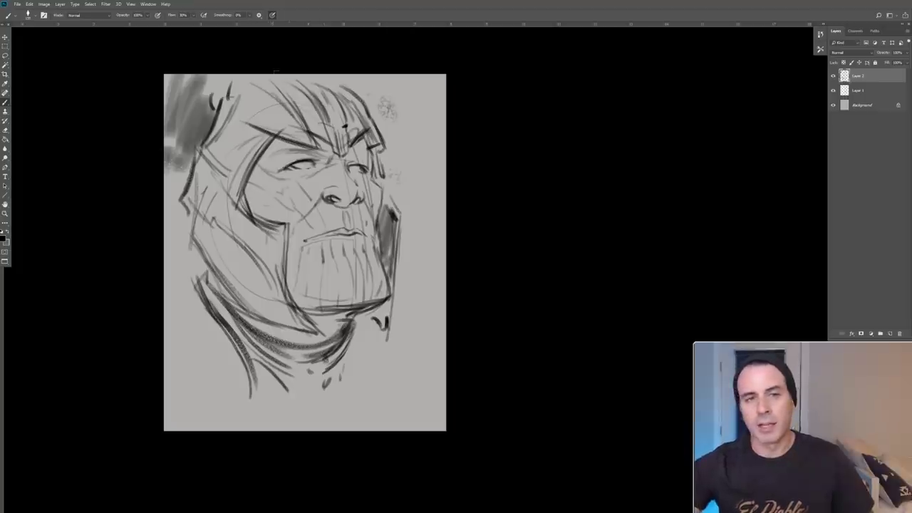
mouse_move(251, 80)
left_mouse_down()
mouse_move(346, 93)
mouse_move(389, 122)
mouse_move(399, 157)
left_mouse_up()
mouse_move(375, 124)
left_mouse_down()
mouse_move(393, 156)
mouse_move(369, 167)
left_mouse_up()
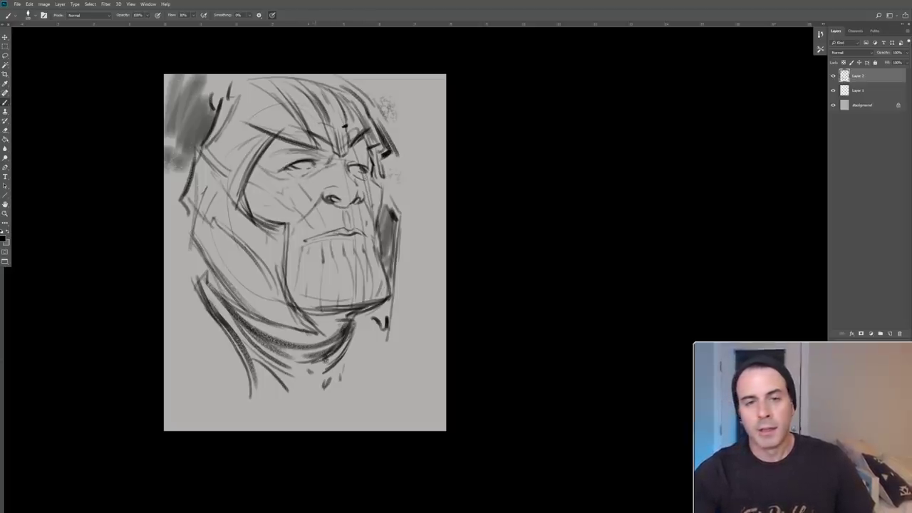
- Refine the eyes, darken the nostrils and mouth line, and strengthen the helmet edge beside the far eye
left_click_drag(292, 168, 312, 166)
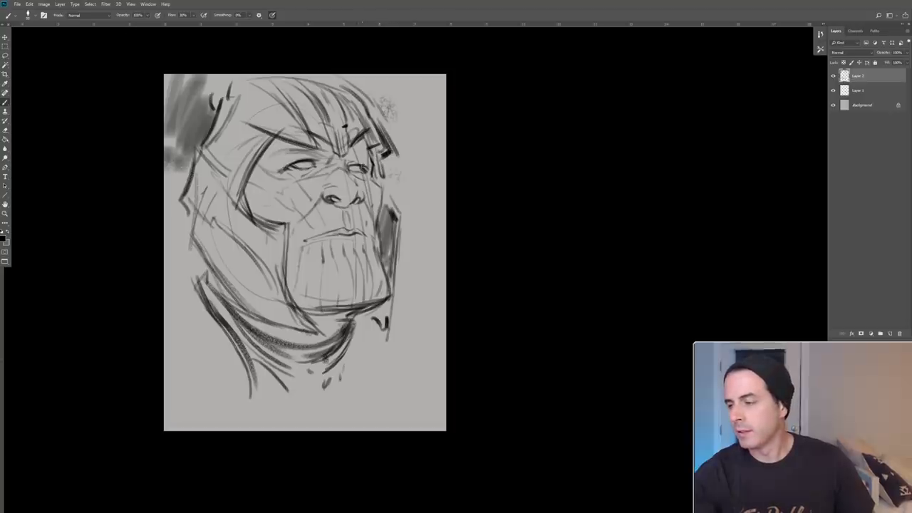
left_click_drag(333, 199, 361, 199)
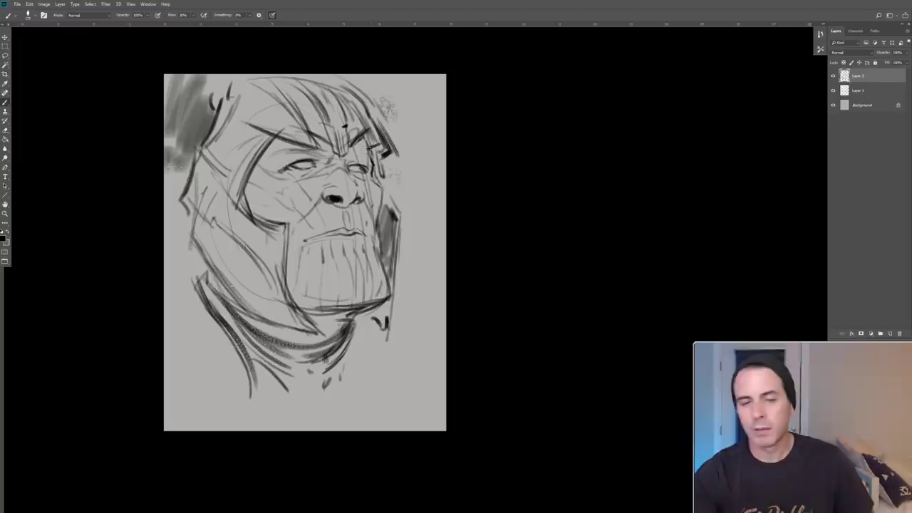
mouse_move(317, 235)
left_mouse_down()
mouse_move(369, 236)
mouse_move(352, 261)
left_mouse_up()
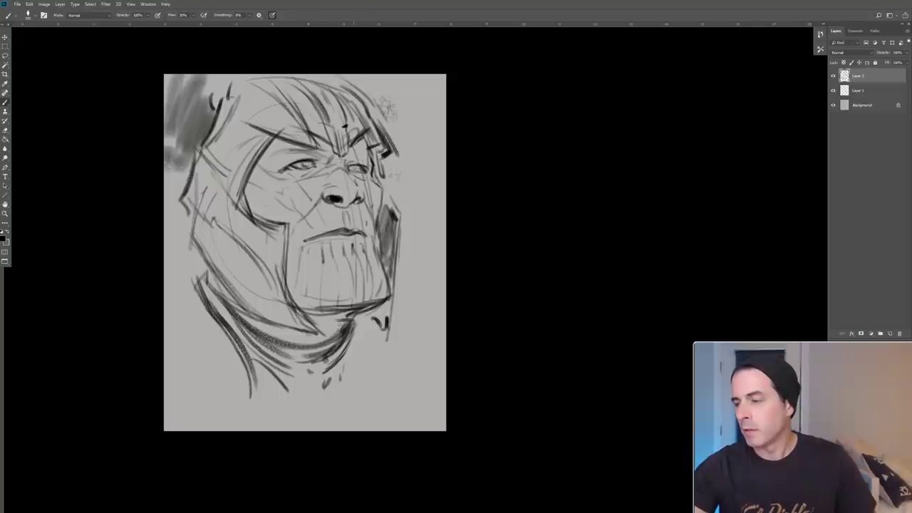
left_click_drag(379, 168, 383, 178)
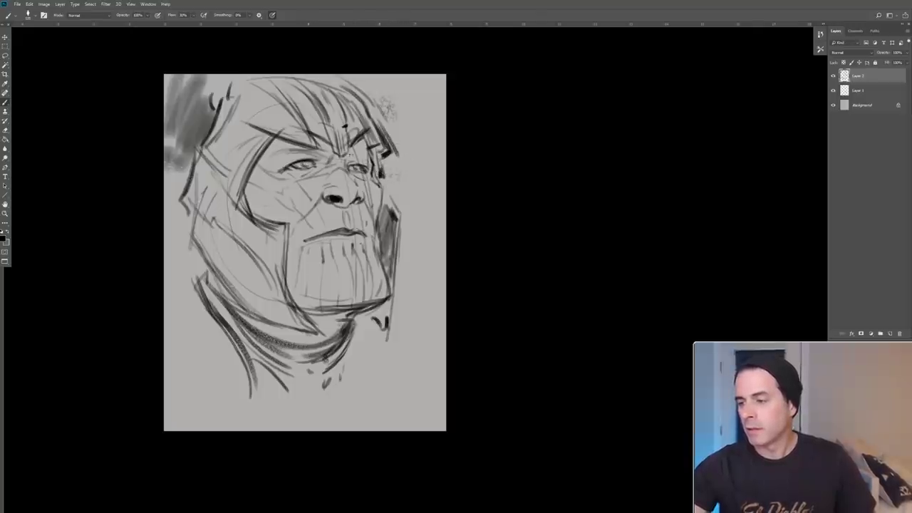
- Thicken the helmet's upper-back contour, extend the rear flange to a second point, and darken the face opening around the near temple
left_click_drag(248, 198, 245, 184)
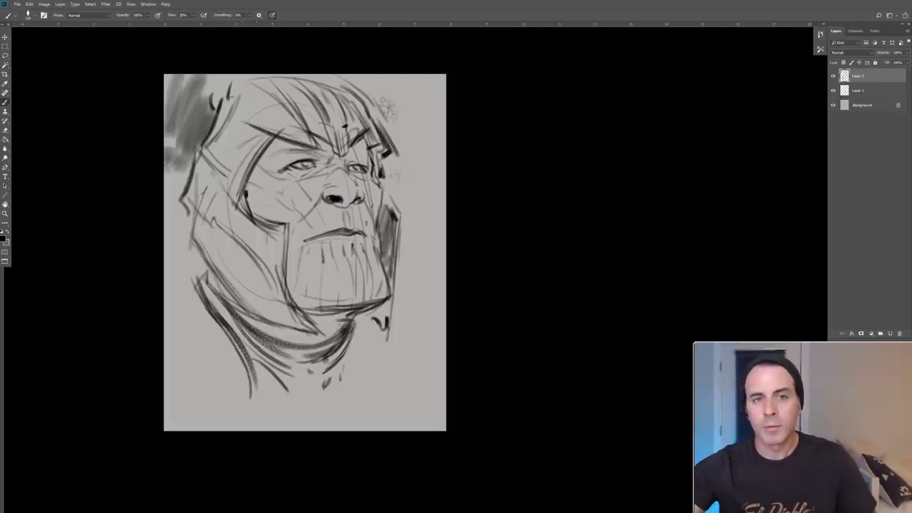
mouse_move(224, 94)
left_mouse_down()
mouse_move(201, 135)
mouse_move(231, 70)
left_mouse_up()
left_click_drag(194, 147, 174, 193)
left_click_drag(229, 167, 277, 134)
left_click_drag(244, 162, 274, 133)
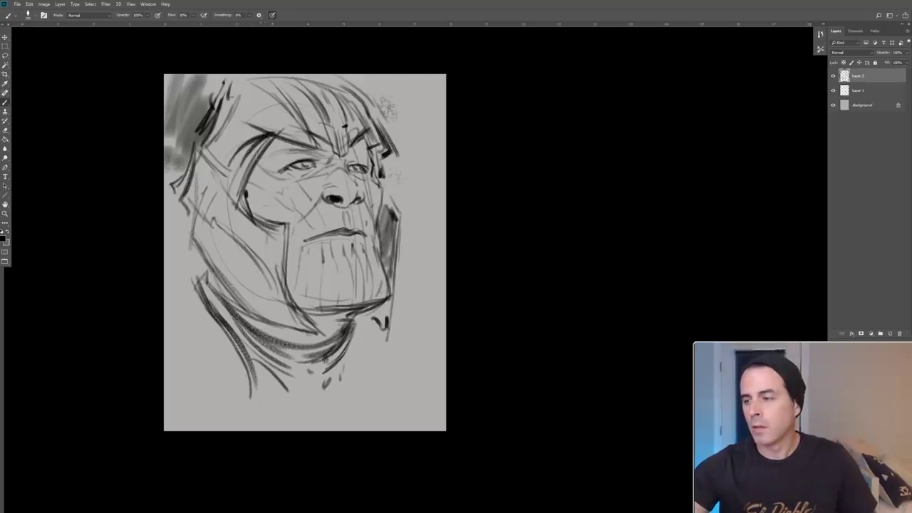
mouse_move(254, 170)
left_mouse_down()
mouse_move(290, 139)
mouse_move(247, 192)
left_mouse_up()
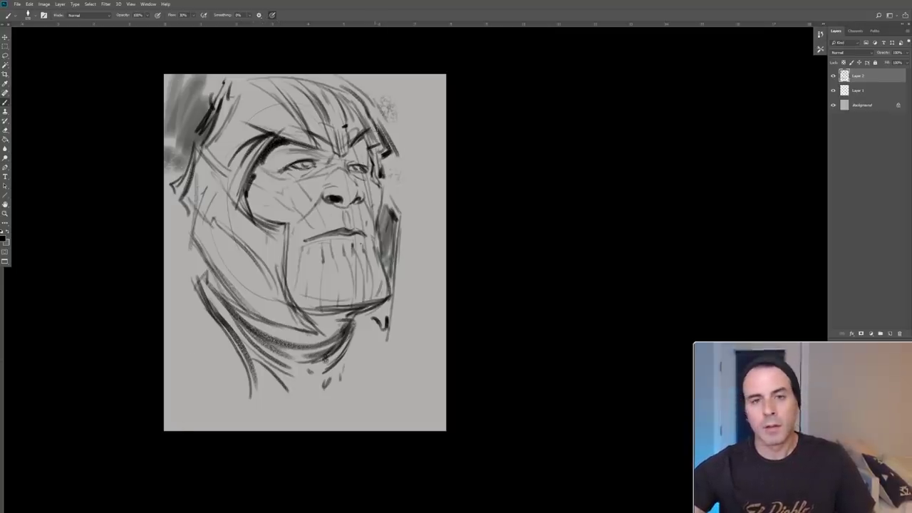
- Darken the inner near brow, the jaw guard's front edge with the shadow under the chin, and the collar's back edge
left_click_drag(308, 134, 332, 147)
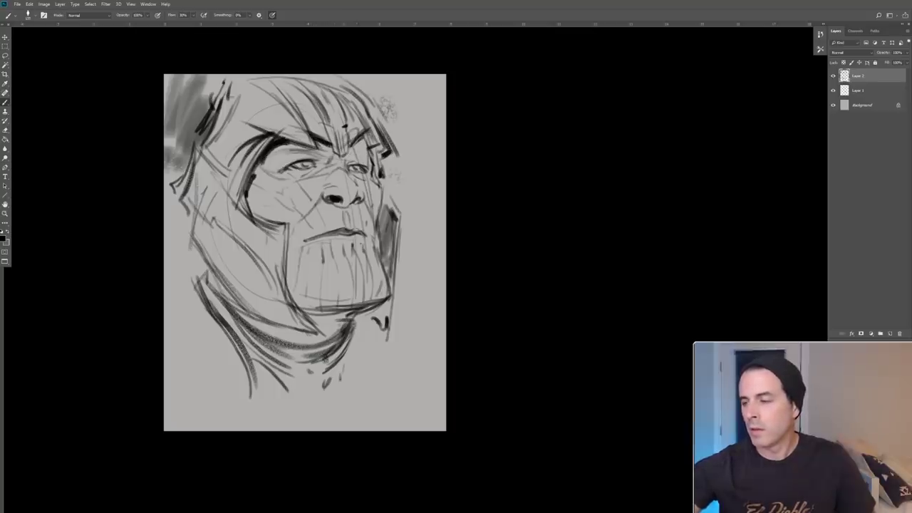
mouse_move(284, 264)
left_mouse_down()
mouse_move(299, 308)
mouse_move(360, 313)
left_mouse_up()
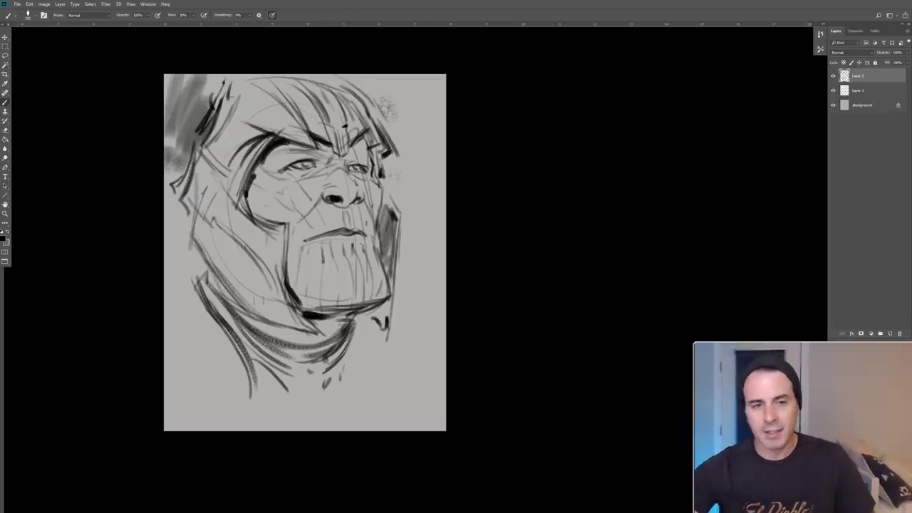
left_click_drag(207, 271, 239, 318)
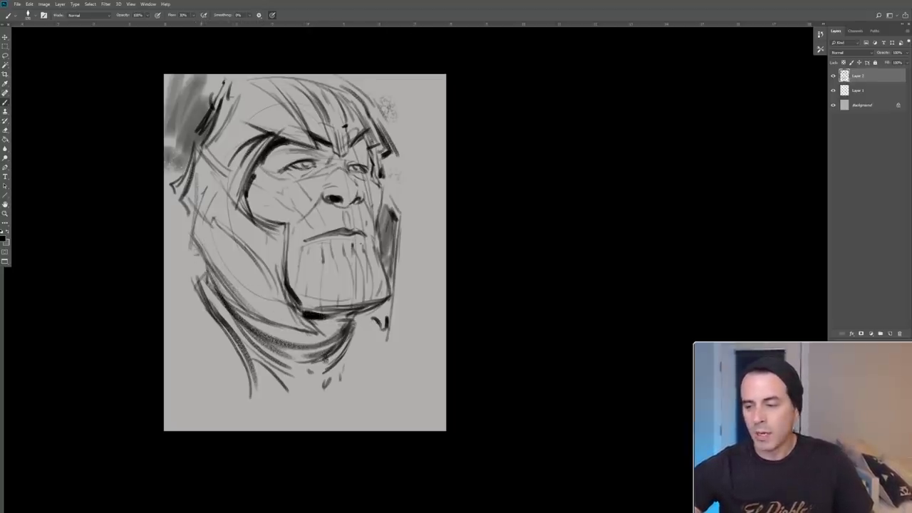
- Sketch the shoulders and chest armor below the collar with sloping shoulder lines, fold strokes and a heavy curved accent on the near side
left_click_drag(199, 250, 171, 296)
left_click_drag(392, 321, 420, 347)
mouse_move(202, 258)
left_mouse_down()
mouse_move(166, 288)
mouse_move(194, 343)
mouse_move(214, 424)
left_mouse_up()
mouse_move(207, 359)
left_mouse_down()
mouse_move(211, 386)
mouse_move(183, 391)
left_mouse_up()
mouse_move(362, 364)
left_mouse_down()
mouse_move(330, 414)
mouse_move(349, 401)
mouse_move(360, 430)
left_mouse_up()
mouse_move(390, 346)
left_mouse_down()
mouse_move(366, 421)
mouse_move(395, 381)
left_mouse_up()
left_click_drag(412, 350, 403, 386)
left_click_drag(399, 332, 415, 378)
mouse_move(169, 354)
left_mouse_down()
mouse_move(186, 372)
mouse_move(191, 400)
mouse_move(189, 364)
mouse_move(190, 420)
left_mouse_up()
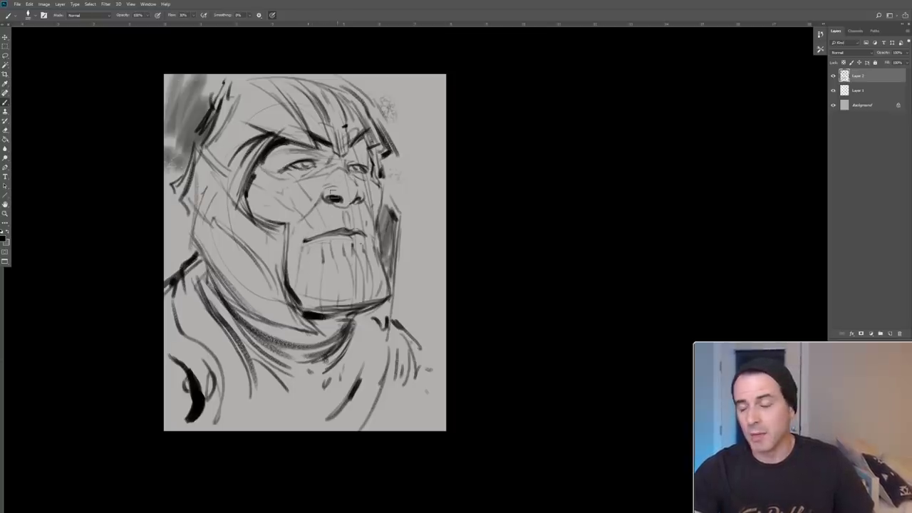
- Strengthen the mouth line and add soft grey shading beneath the nose, in both eye sockets, across the nose bridge and on the cheek
left_click_drag(305, 242, 340, 234)
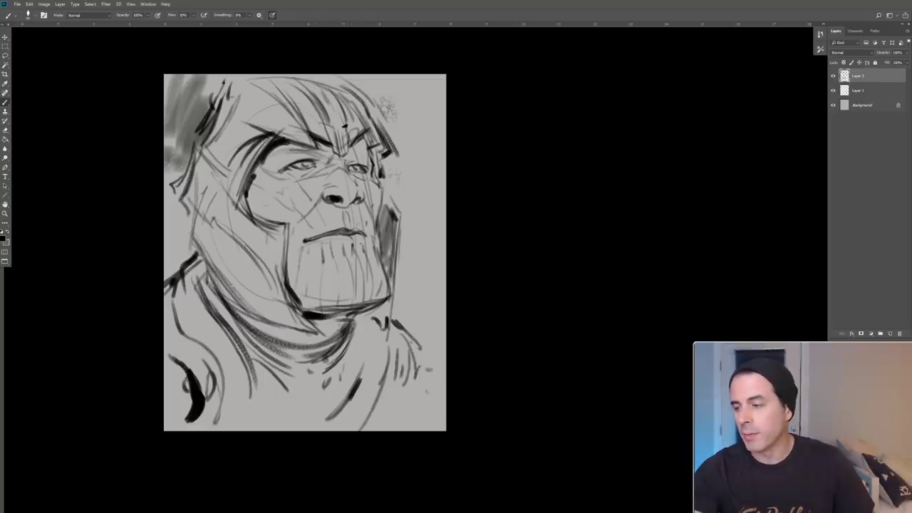
left_click_drag(310, 239, 355, 226)
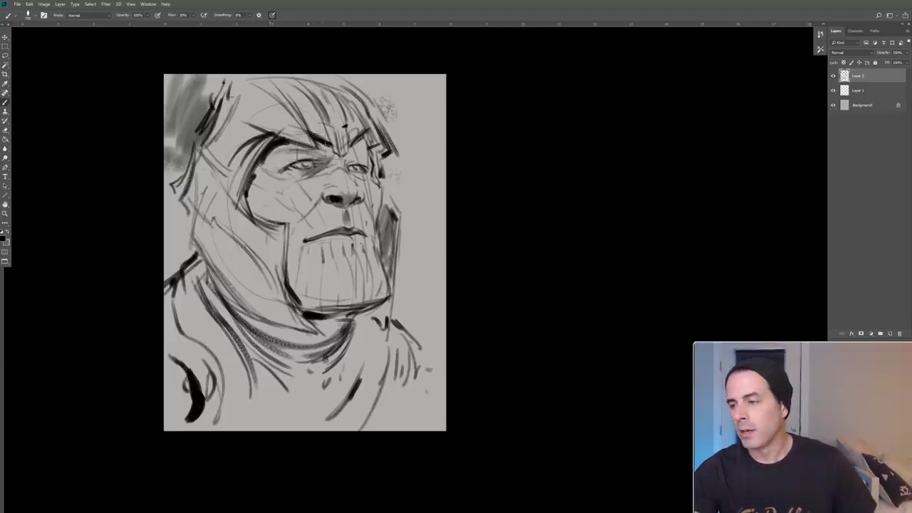
left_click_drag(323, 155, 332, 156)
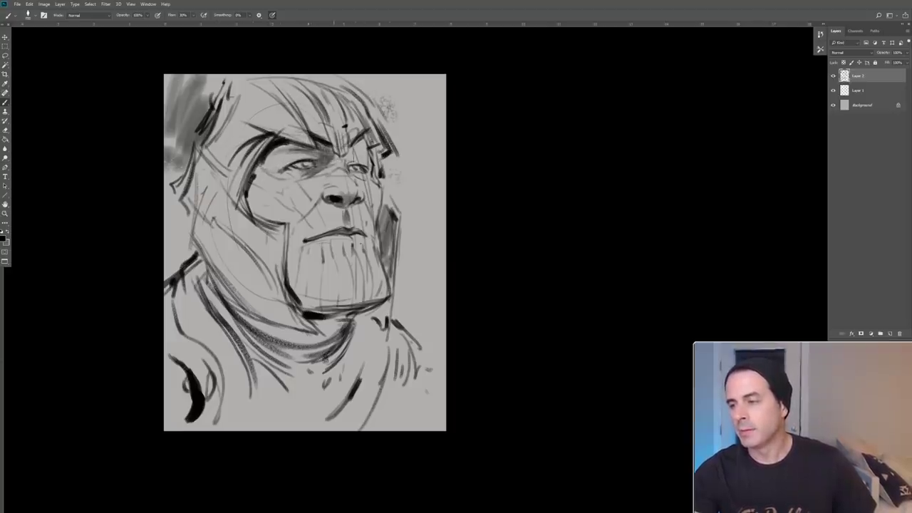
left_click_drag(346, 136, 369, 156)
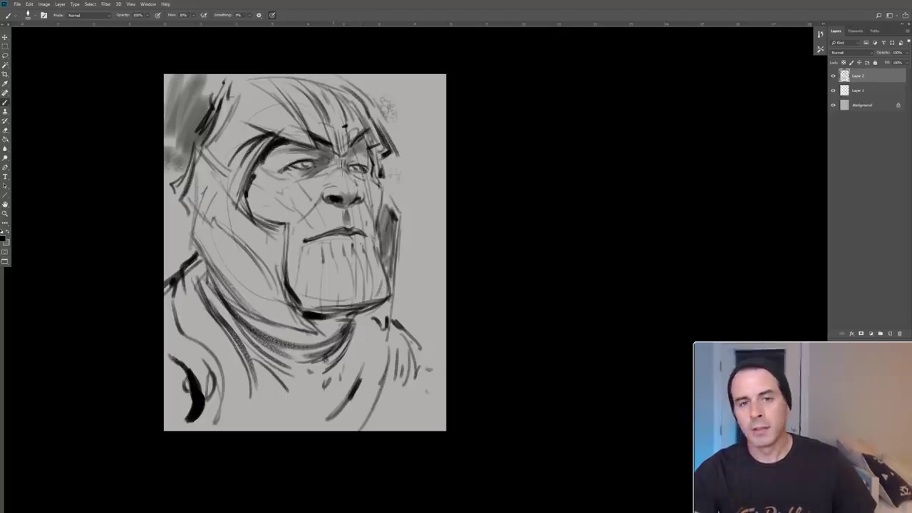
left_click_drag(335, 166, 352, 177)
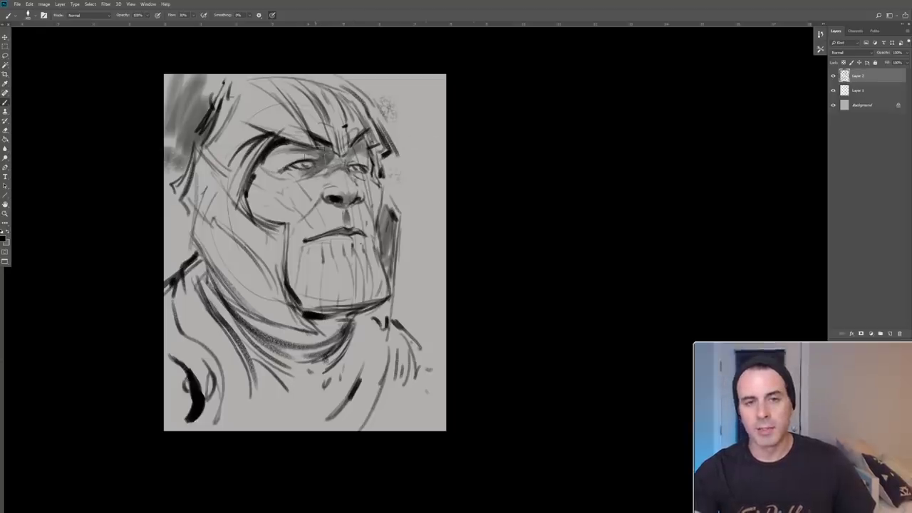
left_click_drag(277, 198, 302, 183)
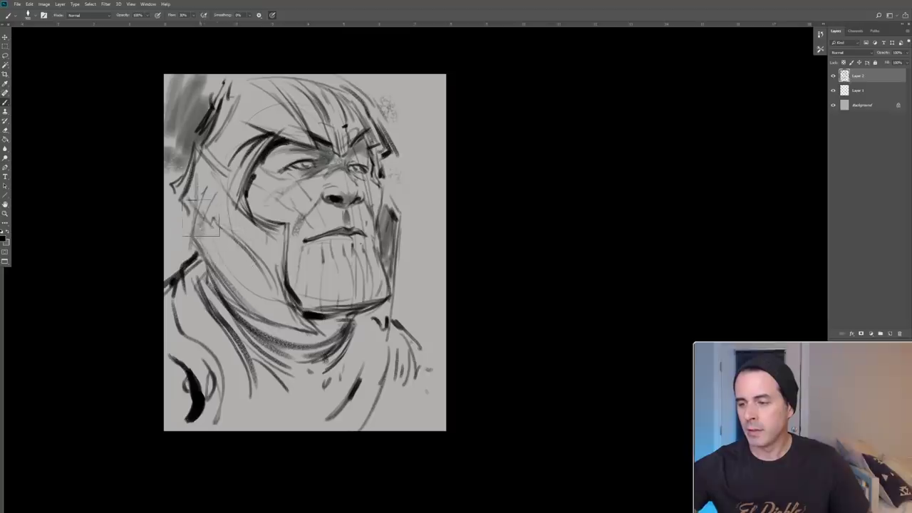
- Shade the near jaw guard's lower panel and the helmet's crest stripes in soft grey, and block in black at the far temple
left_click_drag(201, 220, 292, 295)
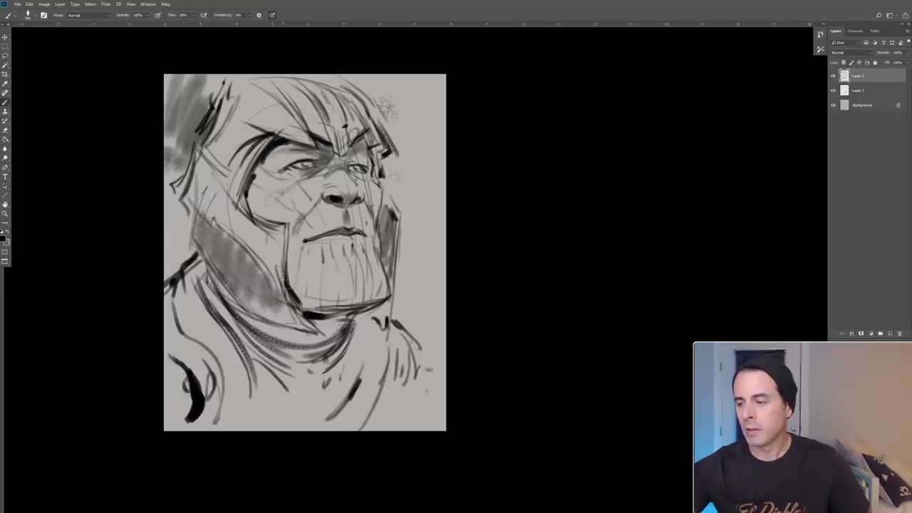
left_click_drag(309, 84, 332, 107)
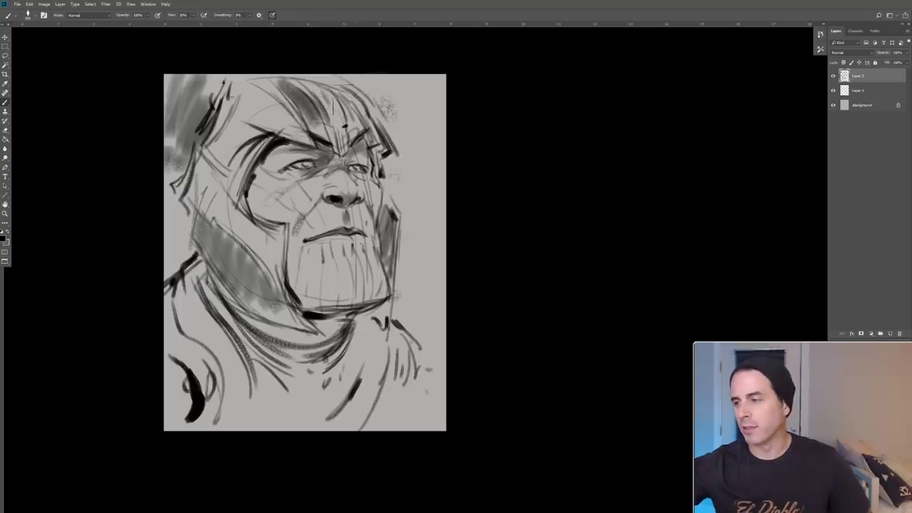
left_click_drag(339, 97, 357, 129)
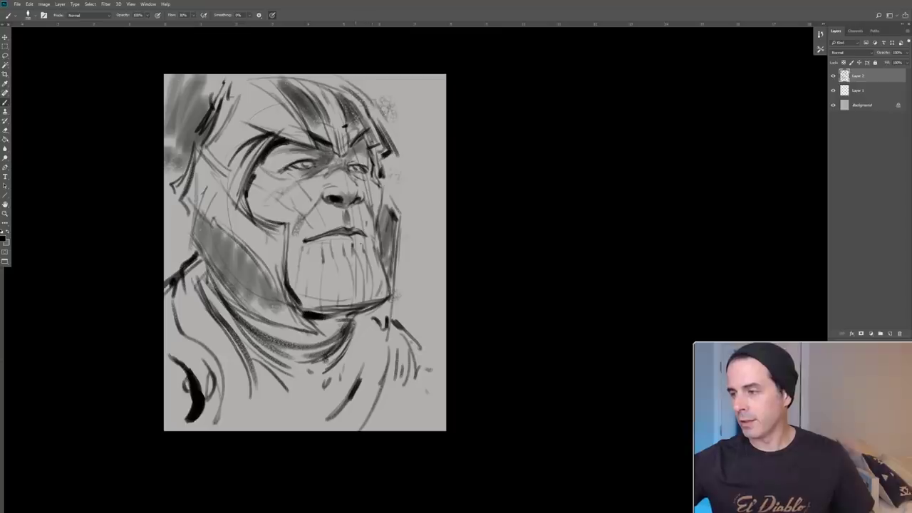
left_click_drag(356, 100, 377, 136)
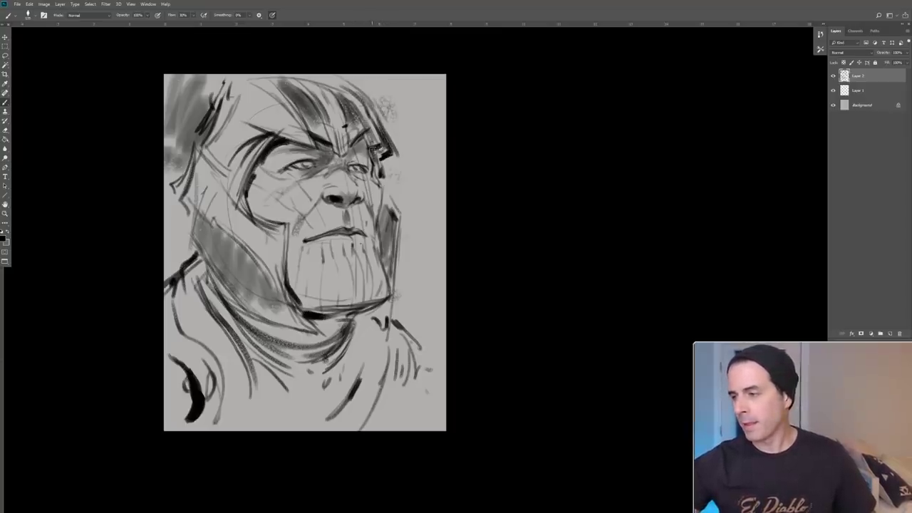
left_click_drag(372, 146, 395, 154)
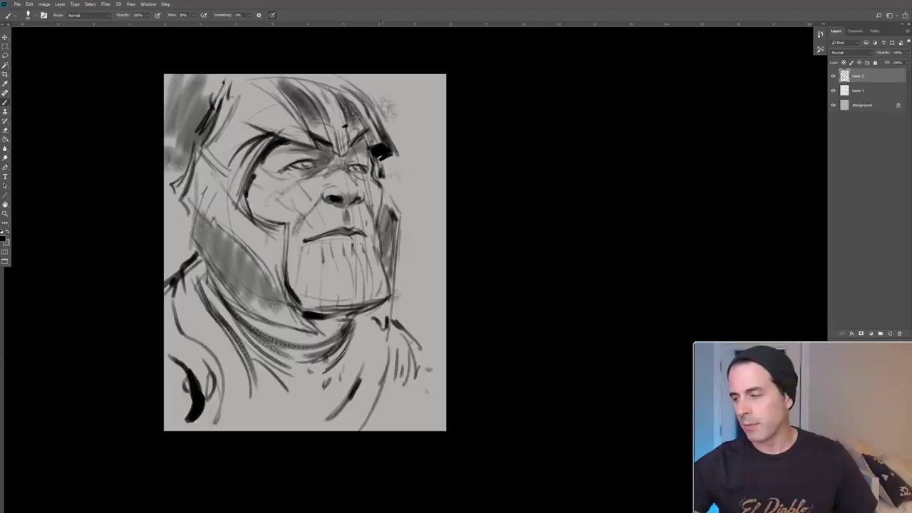
- Darken the far face contour from cheek to chin and deepen the lower ends of the vertical chin grooves
left_click_drag(382, 188, 384, 282)
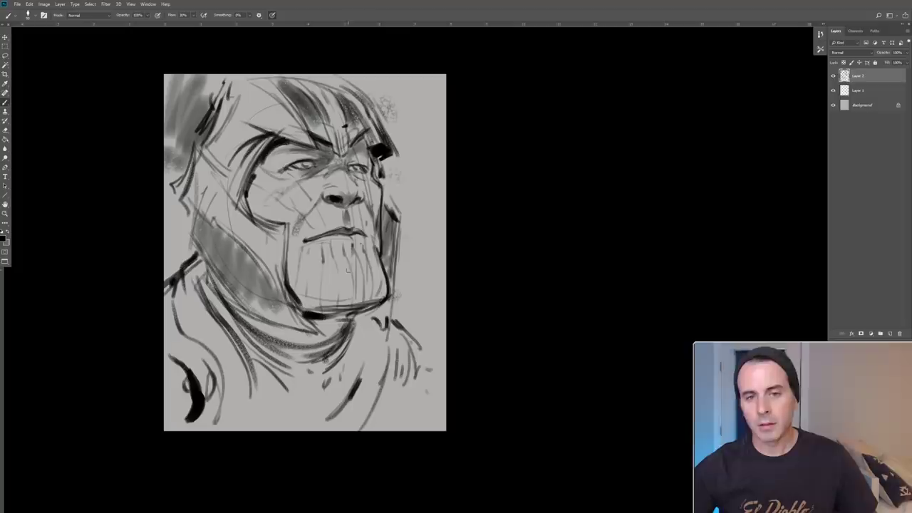
mouse_move(323, 262)
left_mouse_down()
mouse_move(326, 309)
mouse_move(341, 308)
left_mouse_up()
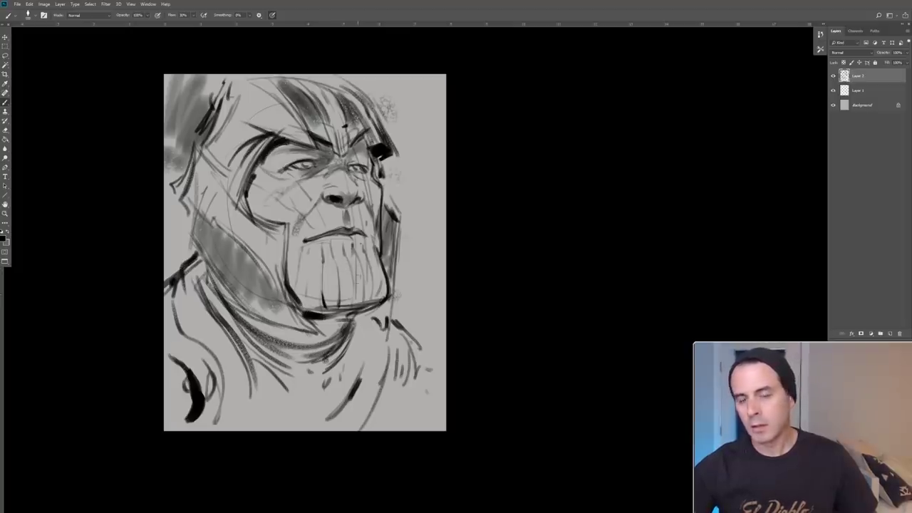
mouse_move(352, 287)
left_mouse_down()
mouse_move(355, 309)
mouse_move(364, 308)
left_mouse_up()
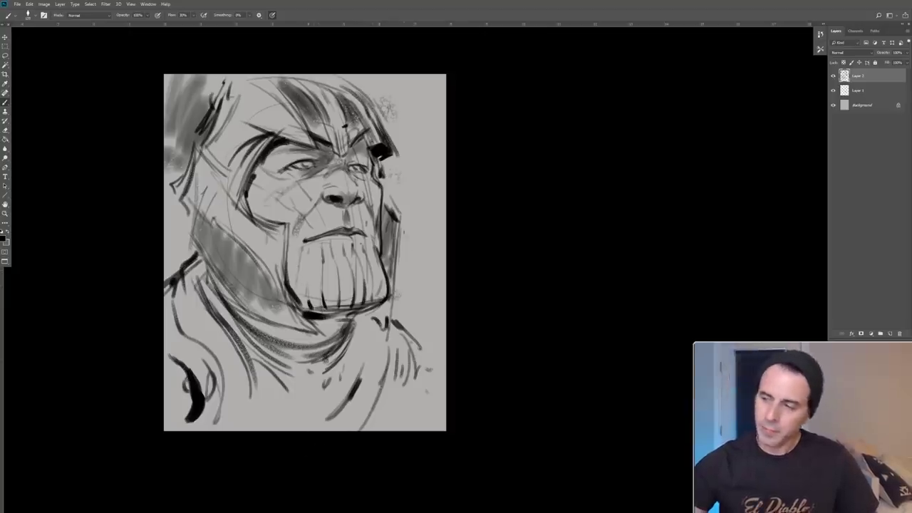
- Deepen the black inside the far jaw guard and outline the grey inset panel on the near jaw guard
left_click_drag(395, 235, 392, 265)
left_click_drag(386, 202, 393, 218)
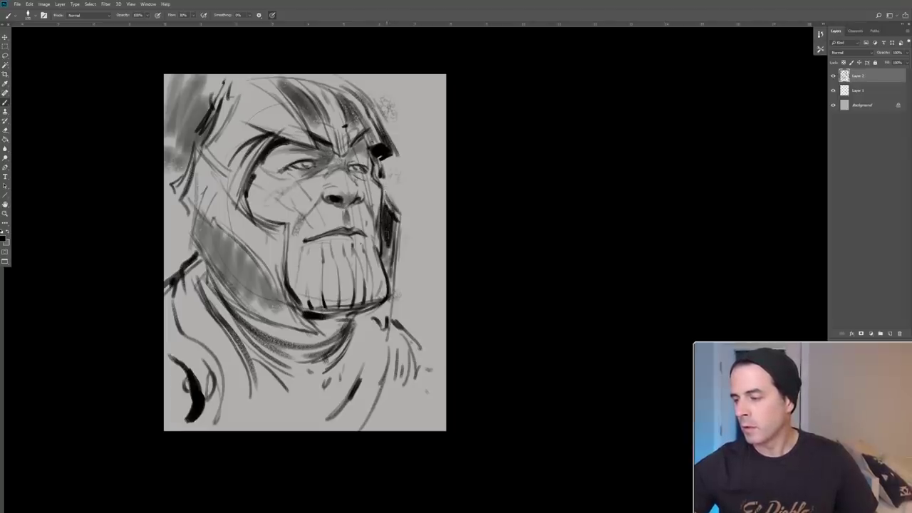
left_click_drag(392, 218, 393, 274)
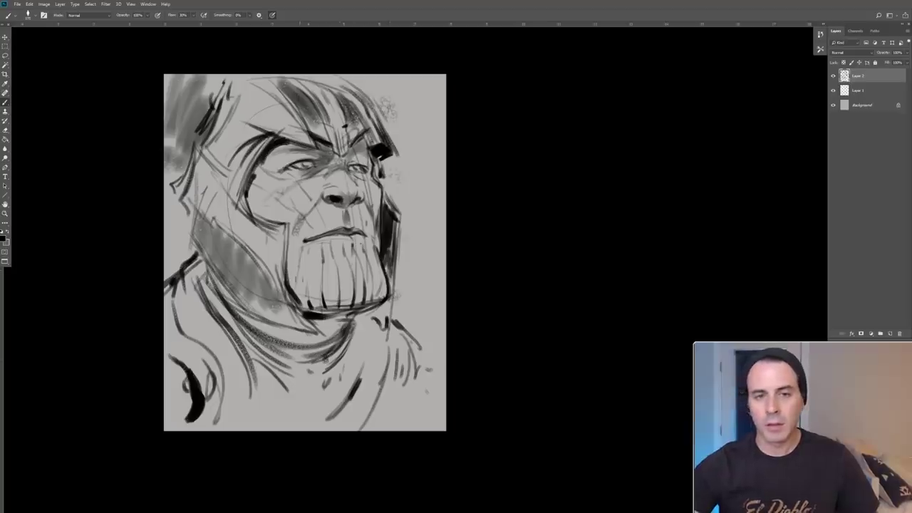
left_click_drag(214, 230, 269, 277)
mouse_move(202, 231)
left_mouse_down()
mouse_move(224, 272)
mouse_move(250, 292)
left_mouse_up()
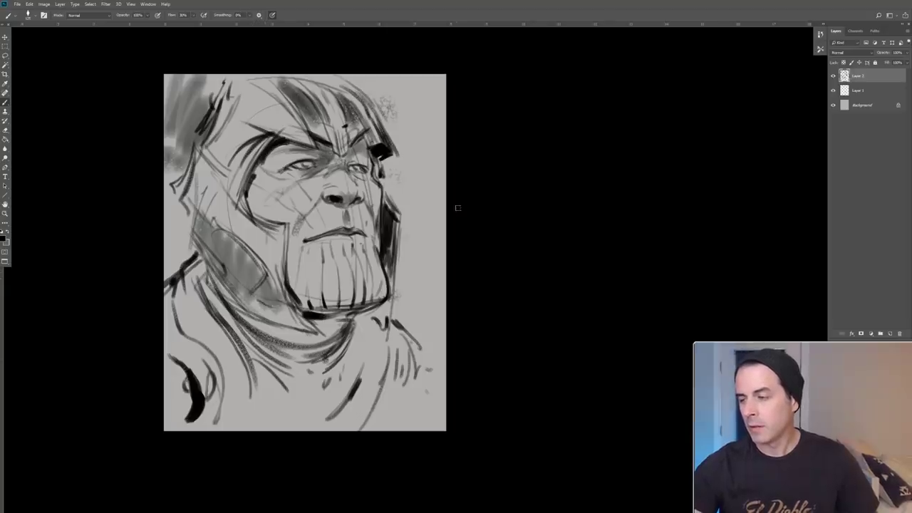
- Strengthen the edges of the helmet's crest stripes and its front contour down to the far temple
mouse_move(279, 83)
left_mouse_down()
mouse_move(297, 110)
mouse_move(319, 120)
left_mouse_up()
key("[")
left_click_drag(334, 81, 363, 107)
left_click_drag(372, 101, 392, 147)
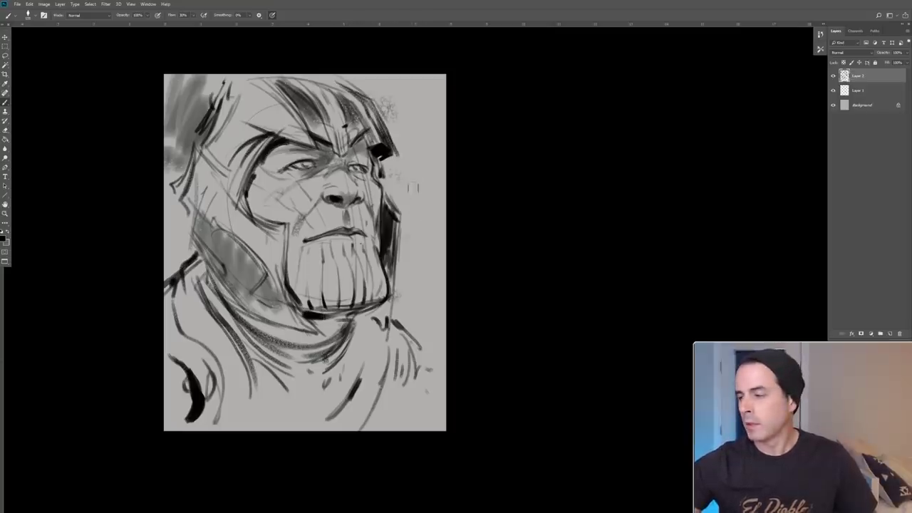
- Brush rough diagonal grey texture and small speckled dabs into the background in front of the face
left_click_drag(419, 156, 436, 228)
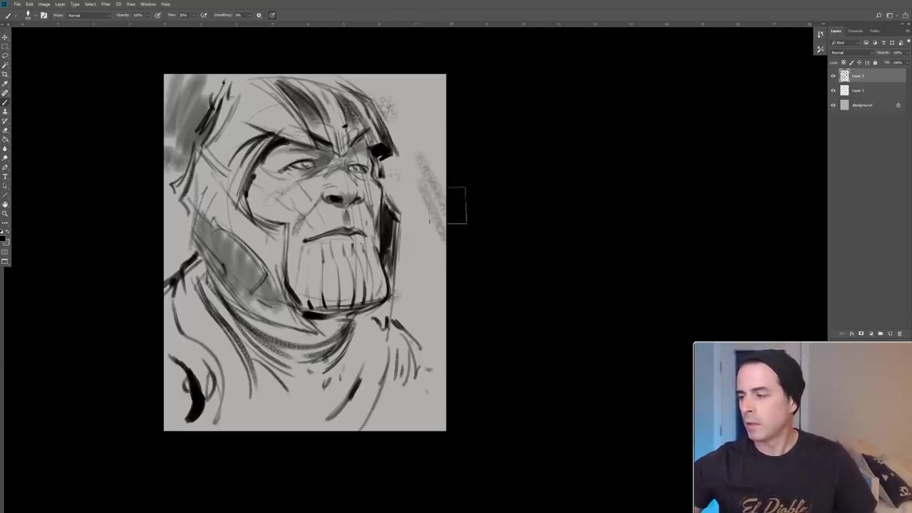
mouse_move(392, 80)
left_mouse_down()
mouse_move(455, 152)
mouse_move(434, 88)
left_mouse_up()
mouse_move(432, 265)
left_mouse_down()
mouse_move(450, 285)
mouse_move(444, 288)
left_mouse_up()
left_click(431, 328)
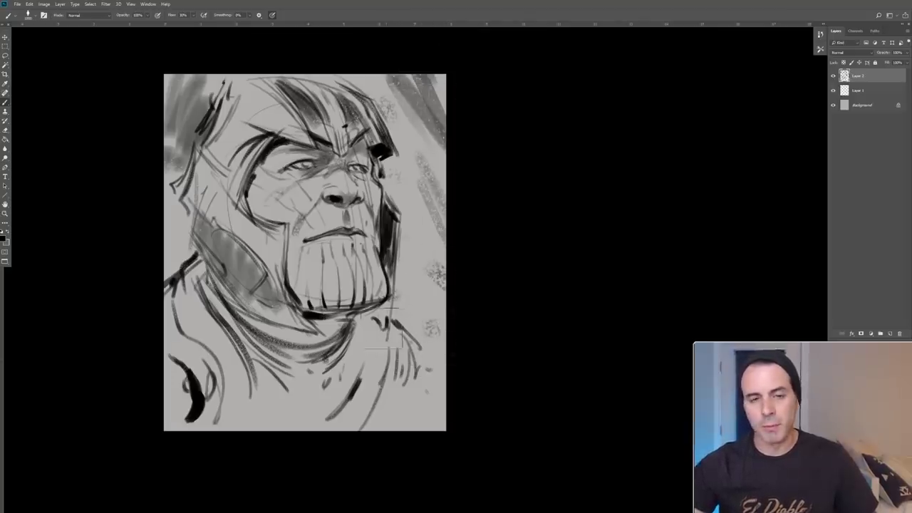
left_click_drag(427, 322, 436, 335)
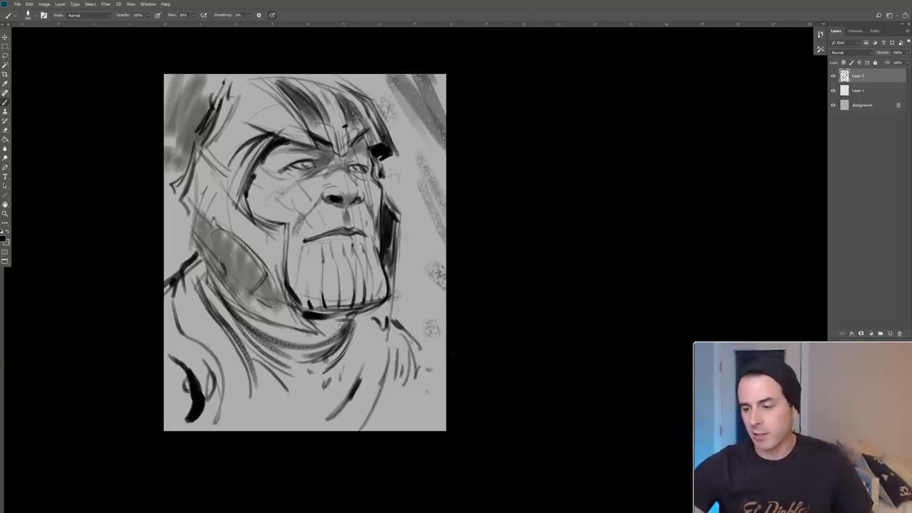
- Shade the back of the neck and collar, and thicken the curved fold running down the near shoulder
mouse_move(199, 281)
left_mouse_down()
mouse_move(208, 274)
mouse_move(191, 254)
left_mouse_up()
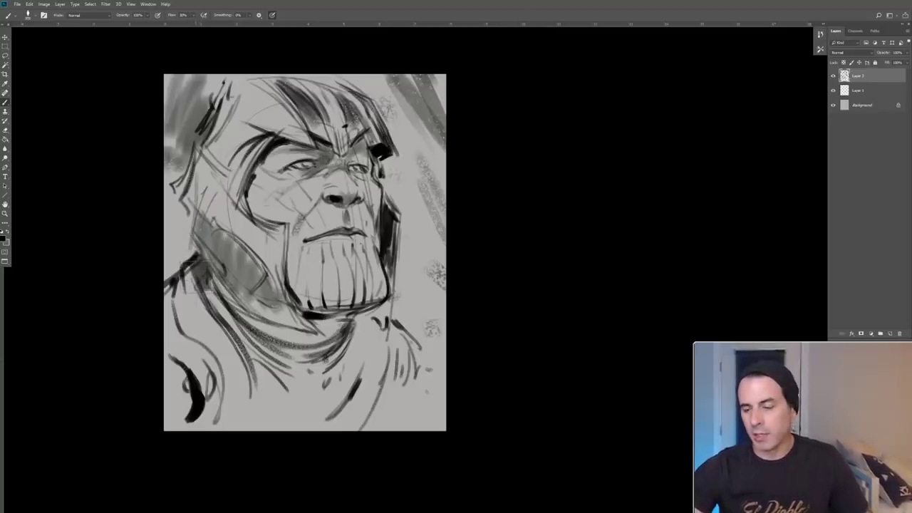
mouse_move(173, 285)
left_mouse_down()
mouse_move(174, 315)
mouse_move(225, 388)
left_mouse_up()
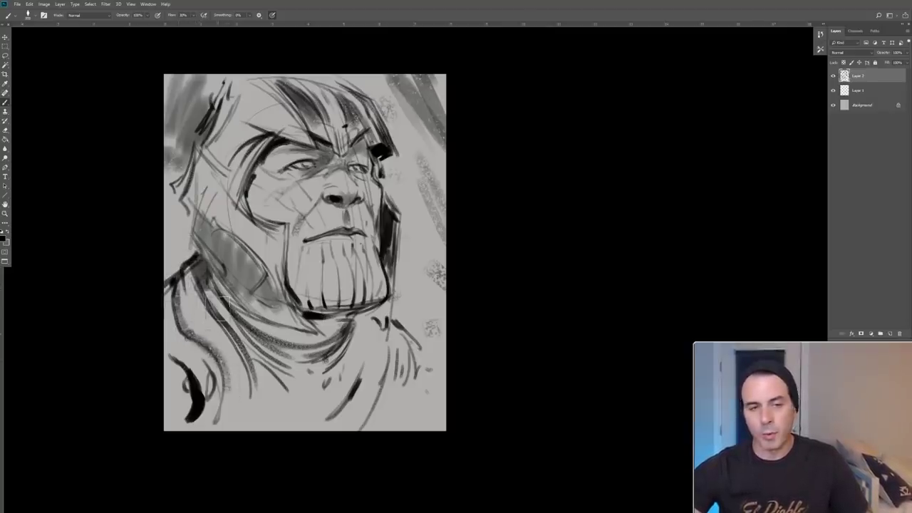
mouse_move(202, 284)
left_mouse_down()
mouse_move(213, 325)
mouse_move(246, 338)
left_mouse_up()
key("]")
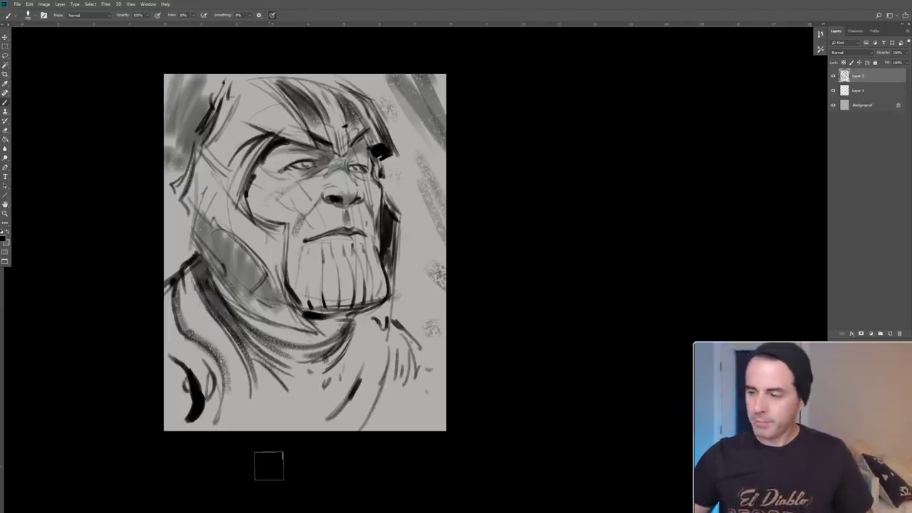
- Shade the collar's underside and the center of the chest with broad grey strokes, and thicken the shadow beneath the chin
mouse_move(249, 336)
left_mouse_down()
mouse_move(286, 375)
mouse_move(284, 352)
left_mouse_up()
mouse_move(363, 360)
left_mouse_down()
mouse_move(340, 381)
mouse_move(360, 326)
mouse_move(323, 371)
mouse_move(366, 329)
mouse_move(375, 353)
left_mouse_up()
mouse_move(285, 357)
left_mouse_down()
mouse_move(278, 414)
mouse_move(300, 367)
mouse_move(294, 385)
left_mouse_up()
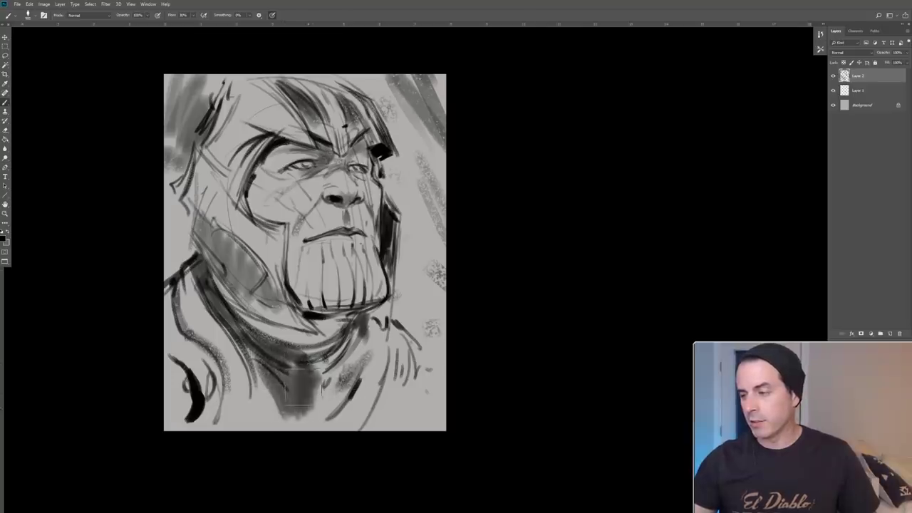
left_click_drag(346, 421, 379, 384)
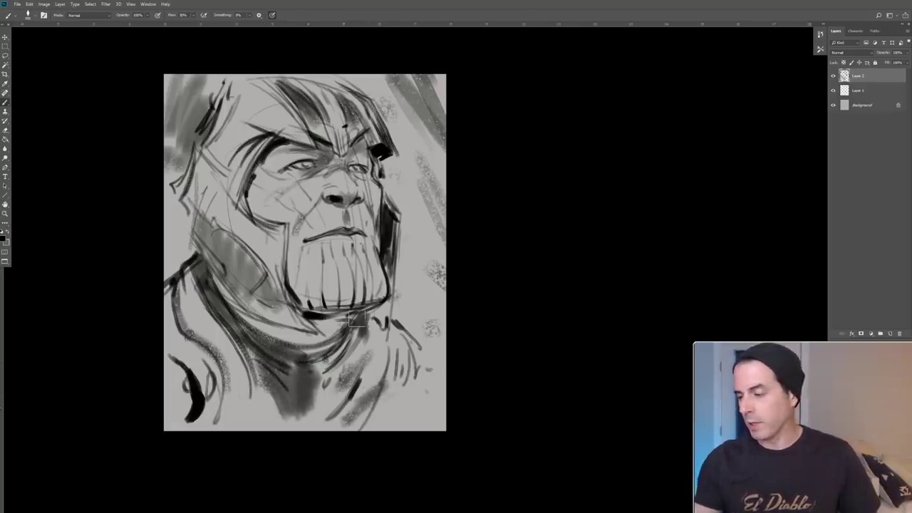
mouse_move(348, 311)
left_mouse_down()
mouse_move(371, 312)
mouse_move(355, 315)
left_mouse_up()
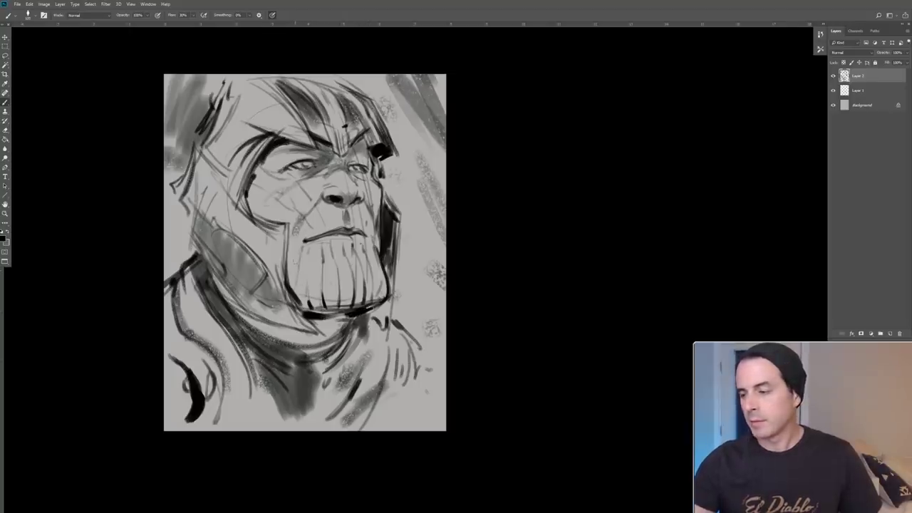
- Refine the line beside the mouth, add a black accent behind the helmet, and reinforce the outer lines of both shoulders
left_click_drag(302, 241, 298, 257)
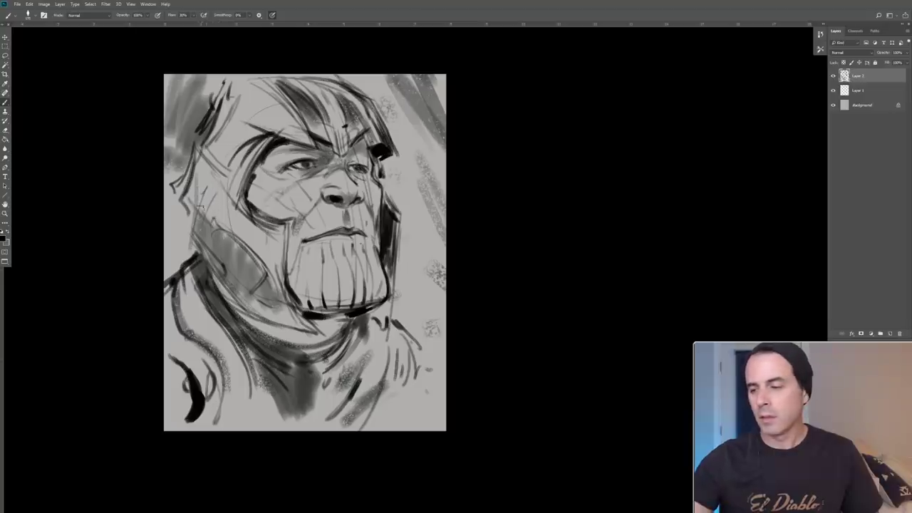
left_click_drag(183, 200, 186, 231)
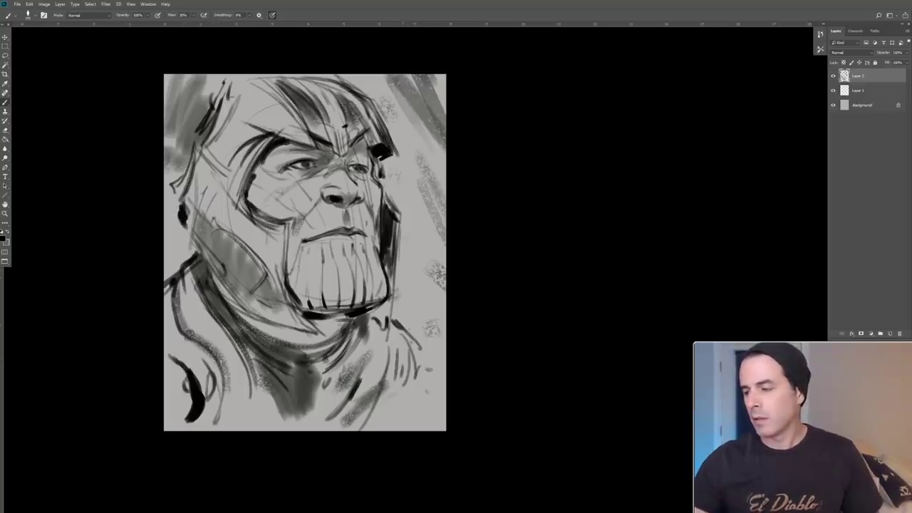
left_click_drag(404, 329, 433, 355)
left_click_drag(385, 429, 422, 389)
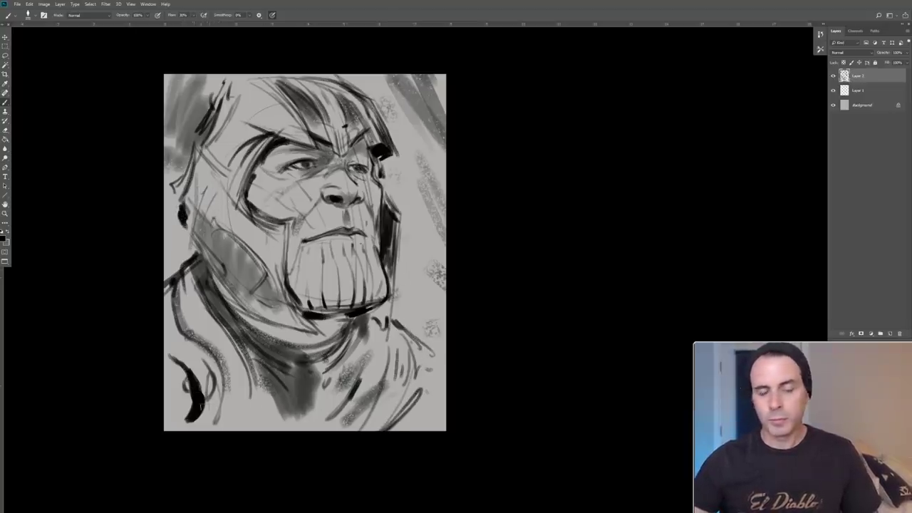
left_click_drag(165, 408, 204, 430)
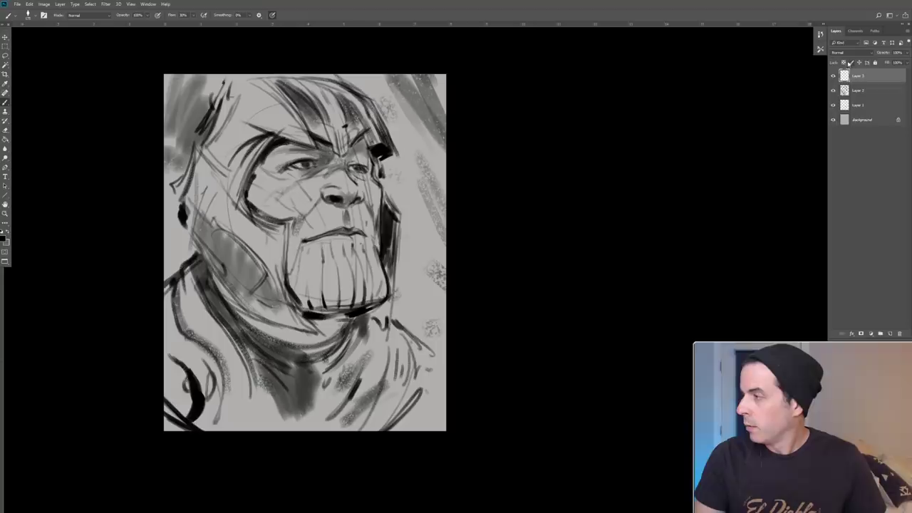
- Add a new top layer in Multiply blend mode and set the brush flow to 100%
left_click(846, 53)
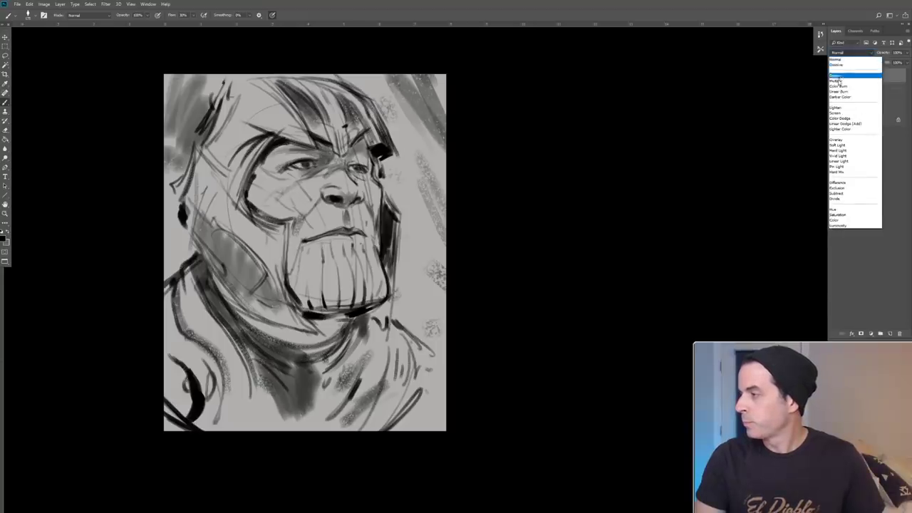
left_click(839, 80)
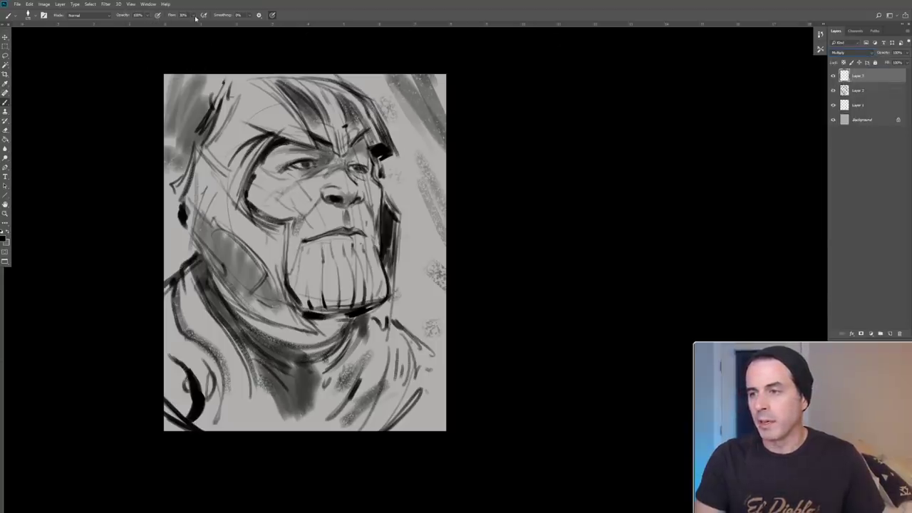
left_click(194, 15)
left_click_drag(197, 24, 219, 26)
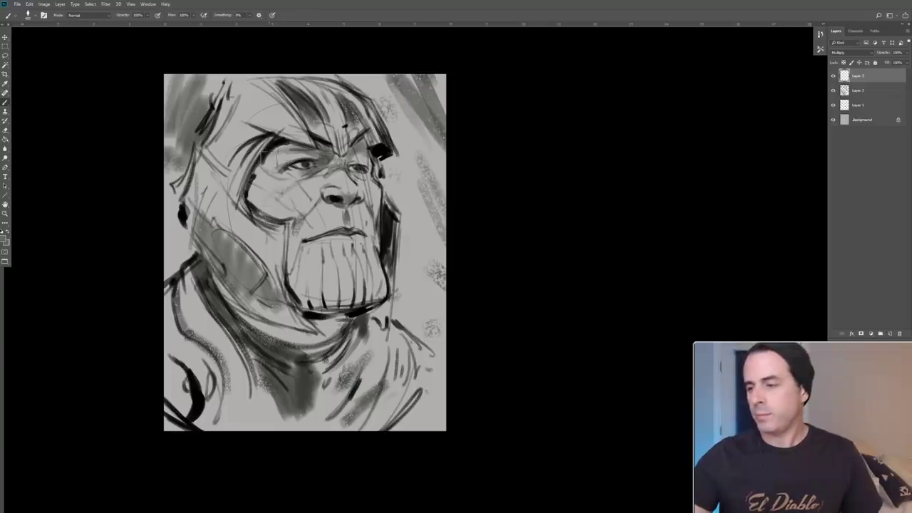
- Lower the Multiply layer's opacity and lay a mid-grey tone over the face and chin, leaving the chin's center light
left_click_drag(257, 154, 289, 184)
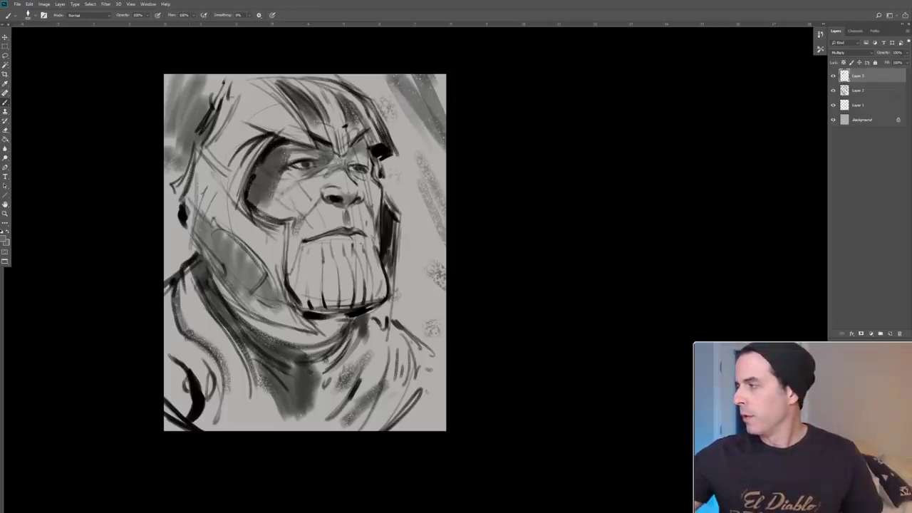
left_click(906, 52)
left_click_drag(906, 61, 897, 61)
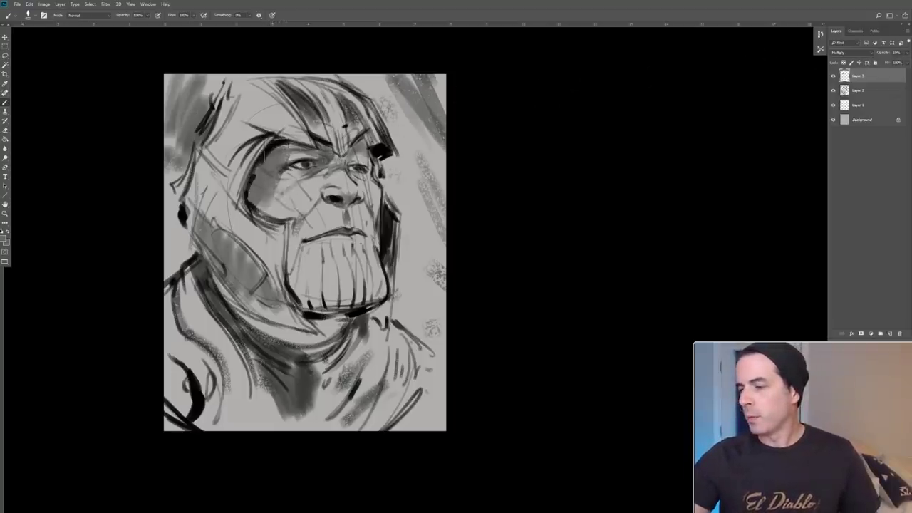
left_click_drag(274, 143, 328, 175)
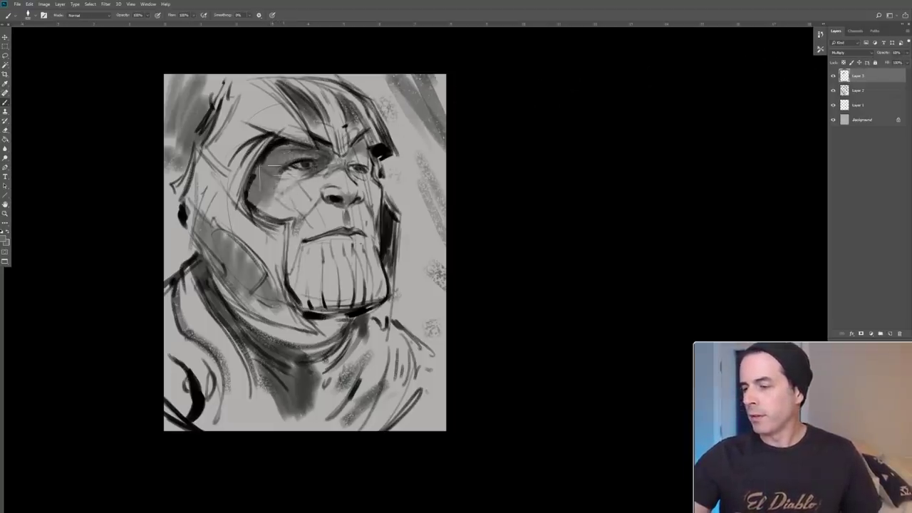
left_click_drag(263, 164, 331, 228)
left_click_drag(285, 213, 349, 178)
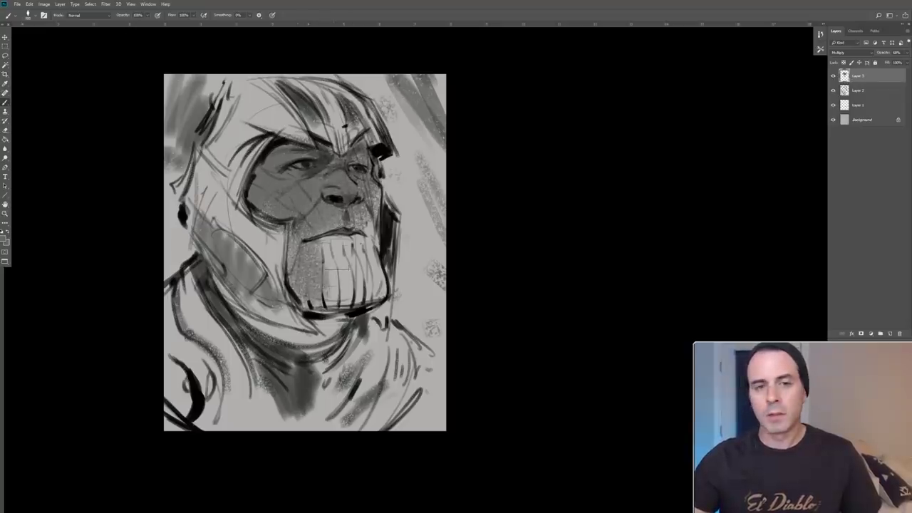
left_click_drag(307, 207, 363, 292)
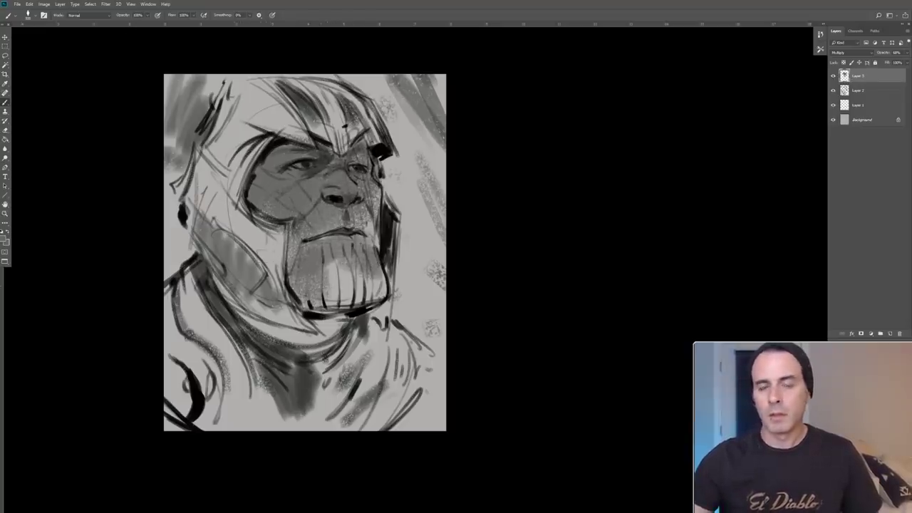
- Lay the grey tone over the helmet's back and near jaw guard, and across the background around the head
left_click_drag(189, 210, 233, 256)
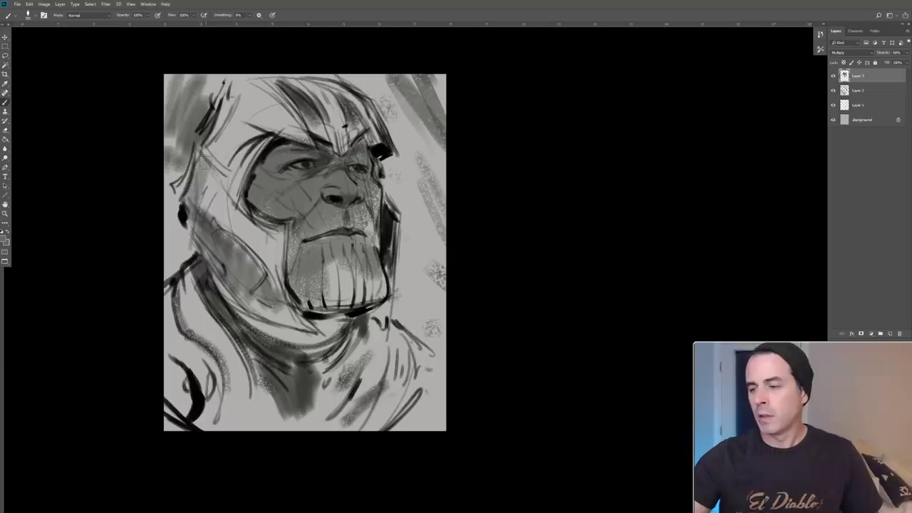
left_click_drag(193, 156, 224, 207)
mouse_move(187, 171)
left_mouse_down()
mouse_move(198, 67)
mouse_move(217, 100)
mouse_move(246, 69)
mouse_move(281, 67)
mouse_move(320, 96)
mouse_move(378, 77)
mouse_move(425, 162)
mouse_move(397, 167)
mouse_move(439, 311)
mouse_move(406, 356)
left_mouse_up()
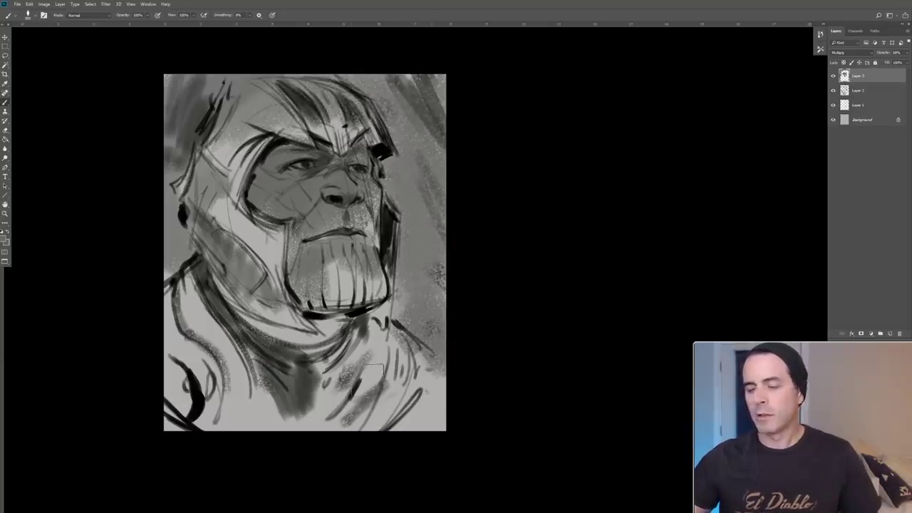
- Lay the mid-grey tone over the shoulders, neck and collar, and cover the light center of the chin
mouse_move(204, 315)
left_mouse_down()
mouse_move(187, 293)
mouse_move(198, 327)
mouse_move(157, 321)
mouse_move(157, 353)
left_mouse_up()
mouse_move(218, 397)
left_mouse_down()
mouse_move(175, 389)
mouse_move(160, 403)
mouse_move(263, 443)
mouse_move(228, 314)
mouse_move(278, 335)
left_mouse_up()
mouse_move(234, 295)
left_mouse_down()
mouse_move(337, 353)
mouse_move(325, 392)
mouse_move(372, 335)
mouse_move(405, 445)
mouse_move(435, 384)
mouse_move(378, 315)
left_mouse_up()
mouse_move(310, 314)
left_mouse_down()
mouse_move(357, 299)
mouse_move(328, 271)
mouse_move(378, 292)
mouse_move(373, 257)
left_mouse_up()
- Set the foreground to light grey (RGB 167) and lighten the lower center of the chin
left_click(5, 241)
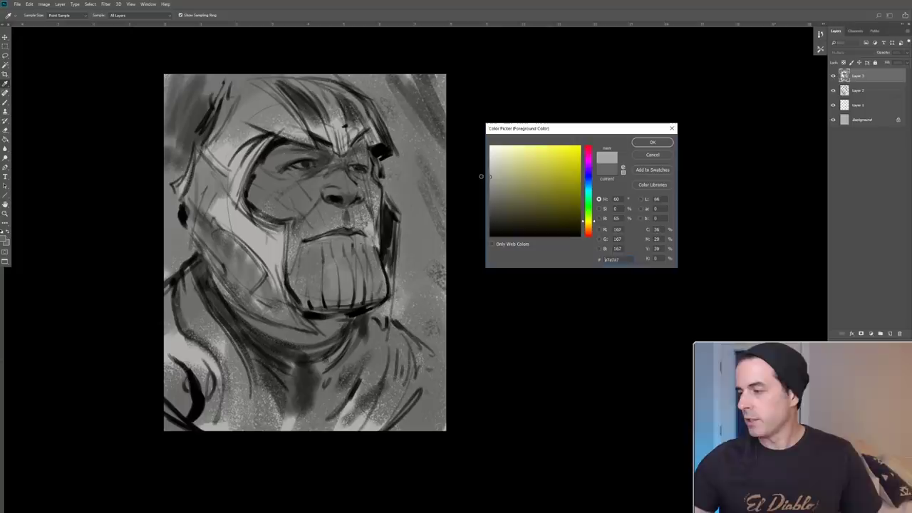
left_click(653, 143)
left_click_drag(325, 268, 313, 290)
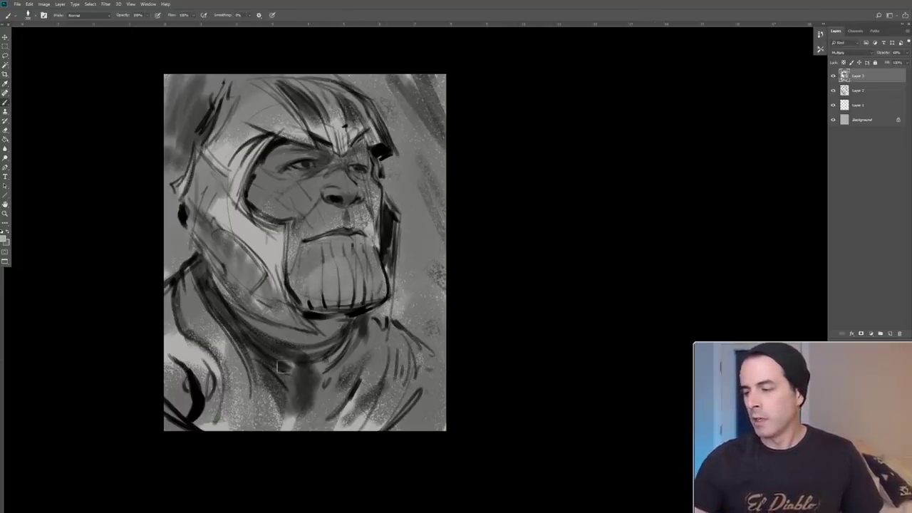
- Set the foreground to a lighter grey (RGB 199) and brighten the upper lip, the nose and the cheek inside the helmet opening
left_click(4, 241)
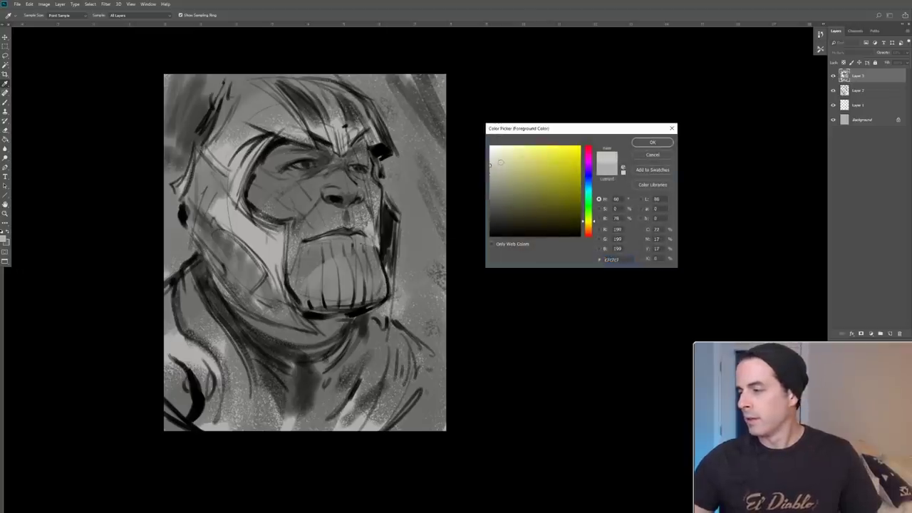
left_click(653, 142)
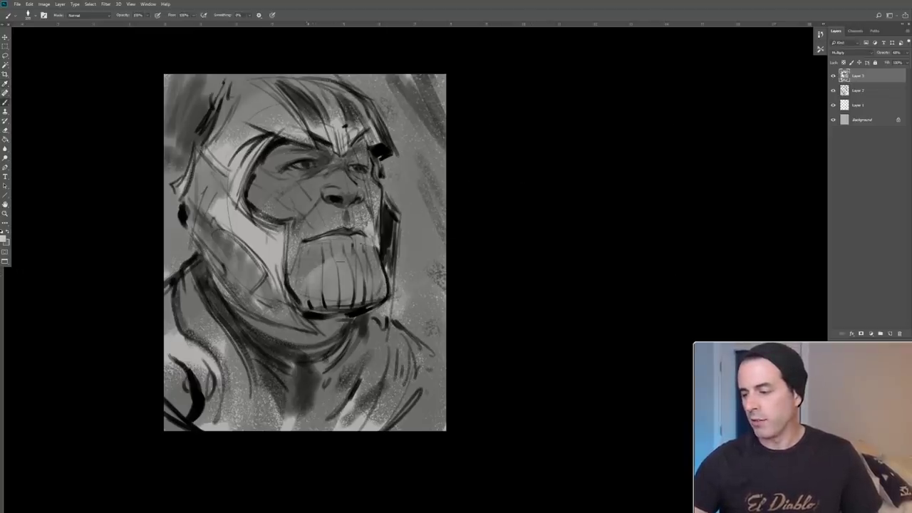
mouse_move(319, 208)
left_mouse_down()
mouse_move(309, 229)
mouse_move(328, 226)
left_mouse_up()
left_click_drag(324, 190, 331, 193)
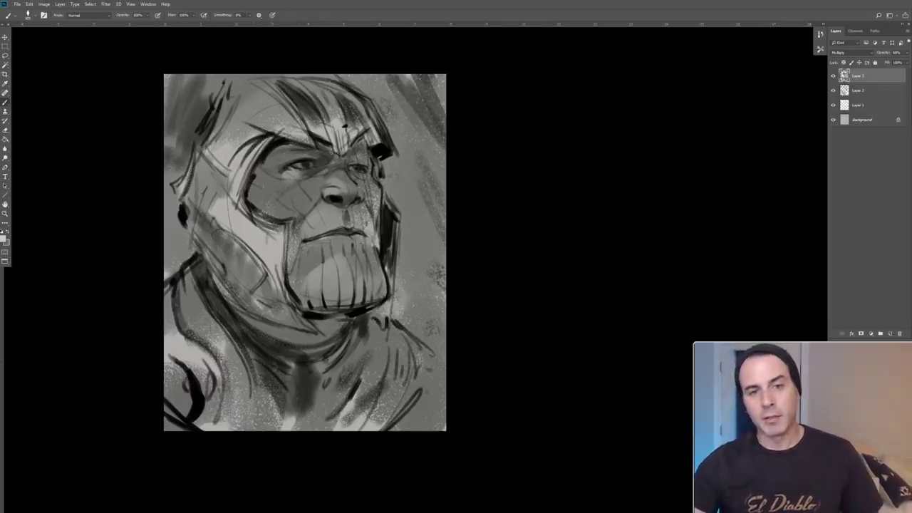
mouse_move(263, 182)
left_mouse_down()
mouse_move(261, 194)
mouse_move(292, 193)
mouse_move(295, 213)
mouse_move(310, 210)
left_mouse_up()
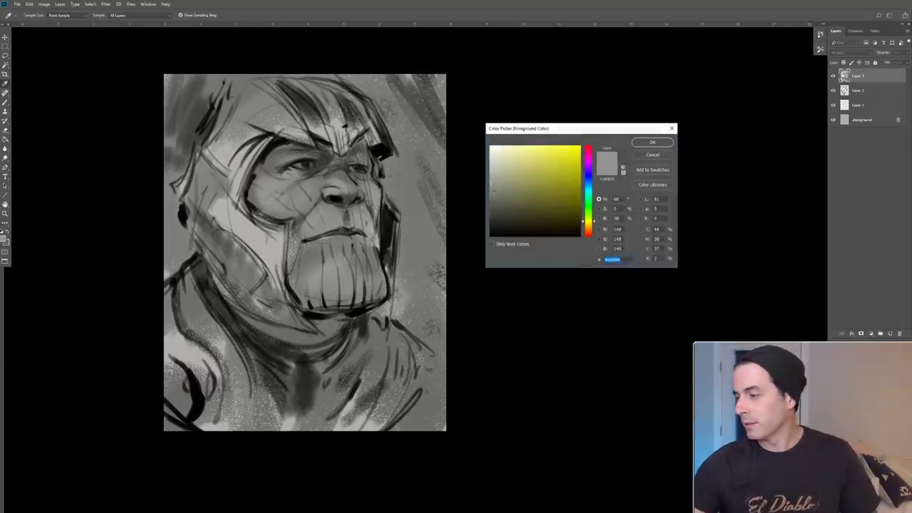
- Set the foreground to mid-grey (RGB 148) and soften the tones around the mouth and under the nose
left_click(652, 142)
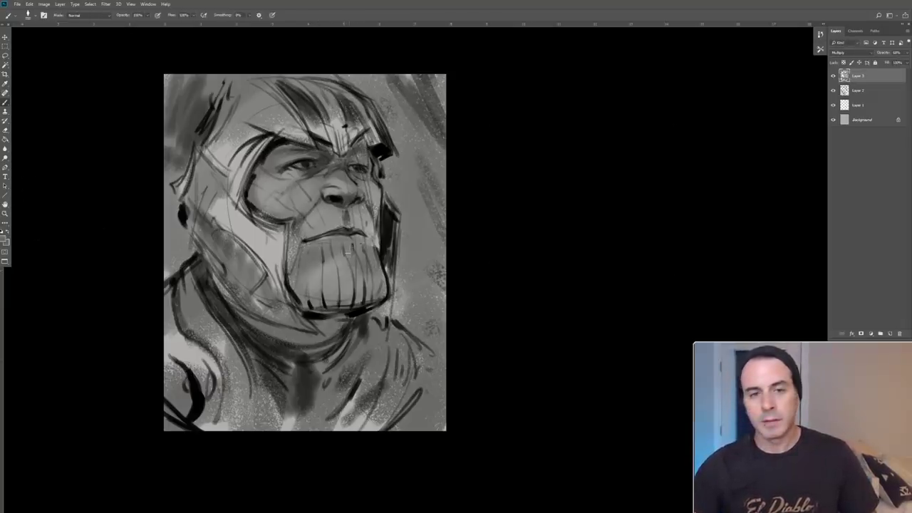
left_click_drag(322, 237, 355, 232)
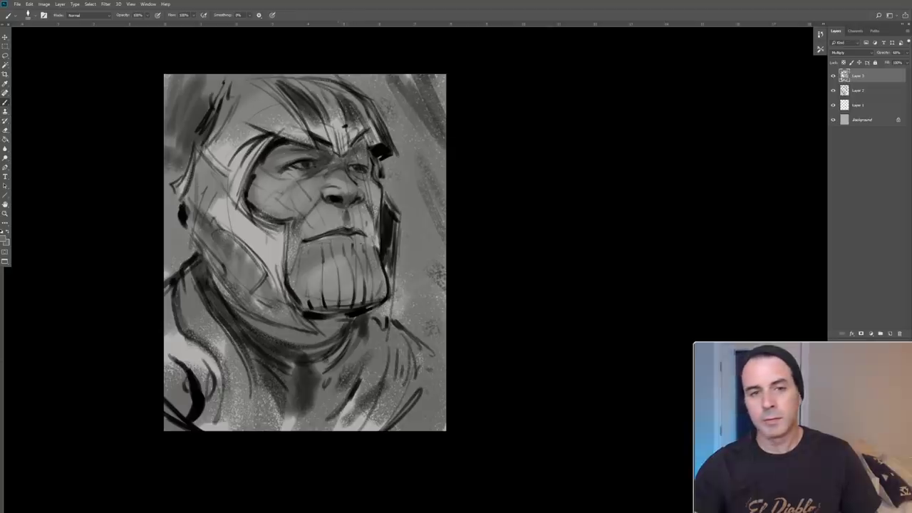
left_click_drag(334, 199, 341, 199)
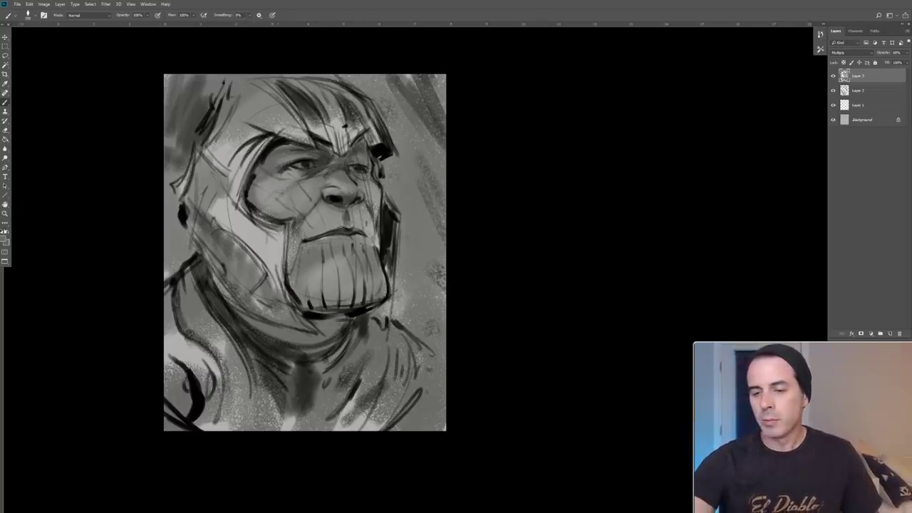
- Set the foreground to dark grey (RGB 61), deepen the shadows around the eyes, and enlarge the brush for broader shading
left_click(5, 237)
left_click(492, 213)
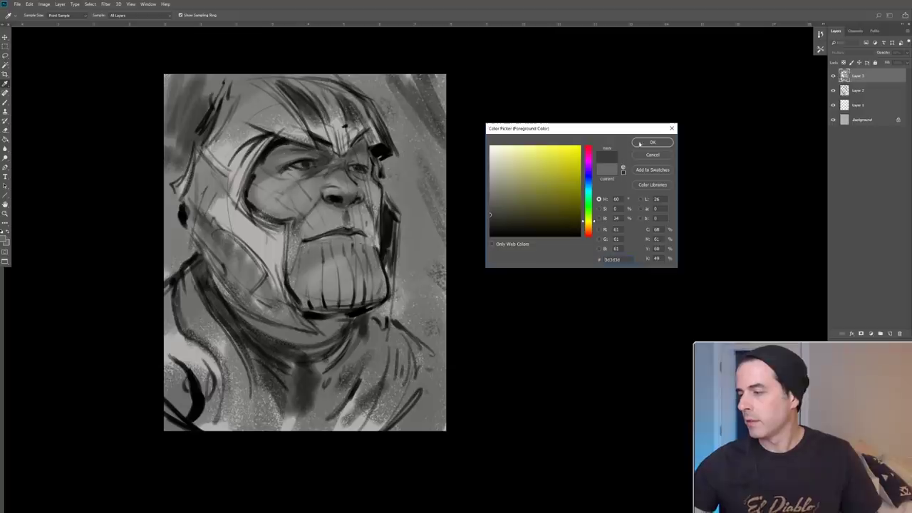
left_click(640, 144)
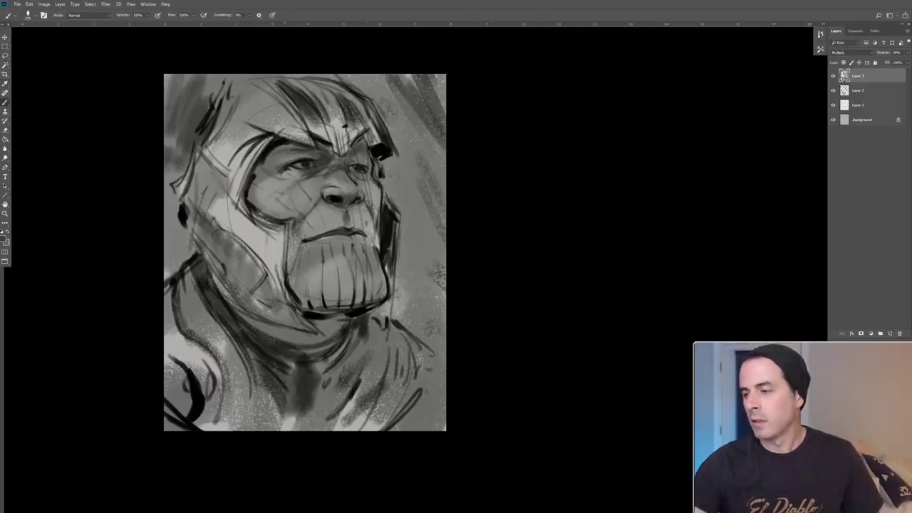
left_click_drag(288, 155, 327, 163)
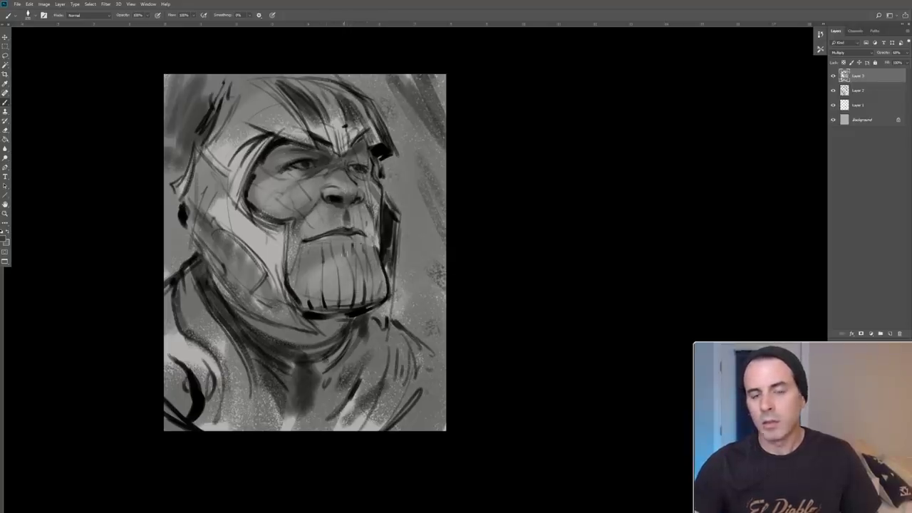
key("bracketright")
key("bracketright")
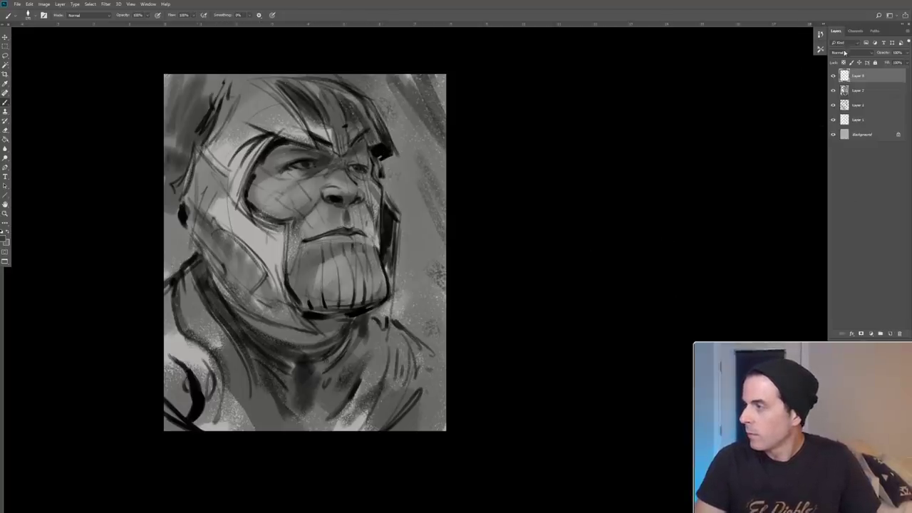
- Set the new top layer to Multiply and shade the helmet's cheek guard and the rim beside the eye opening
left_click(851, 52)
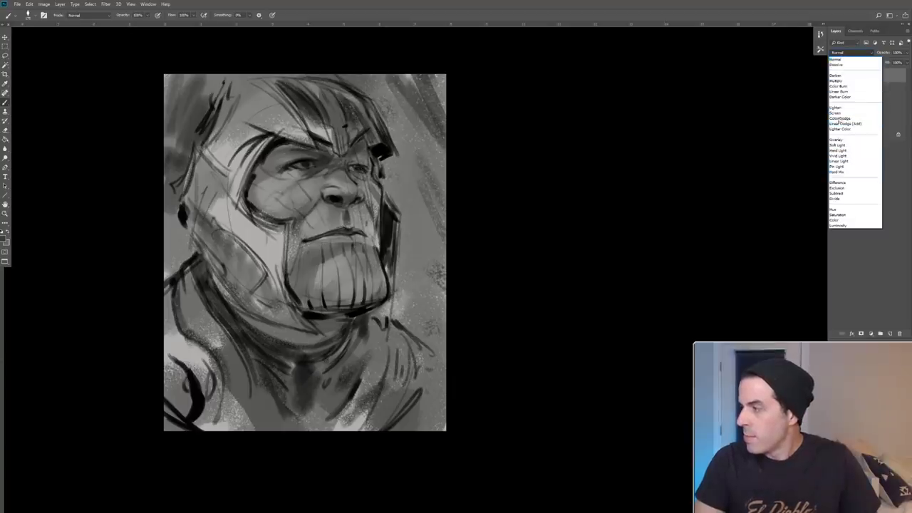
left_click(839, 80)
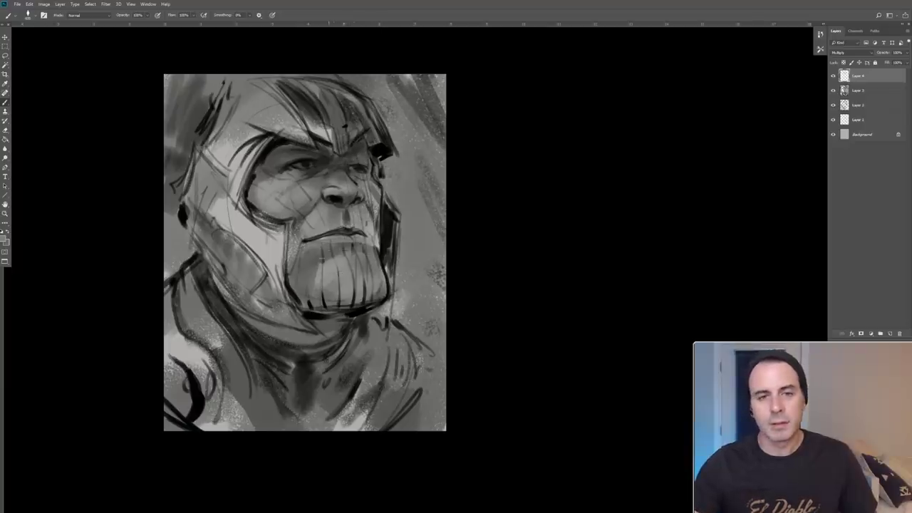
left_click_drag(296, 223, 284, 257)
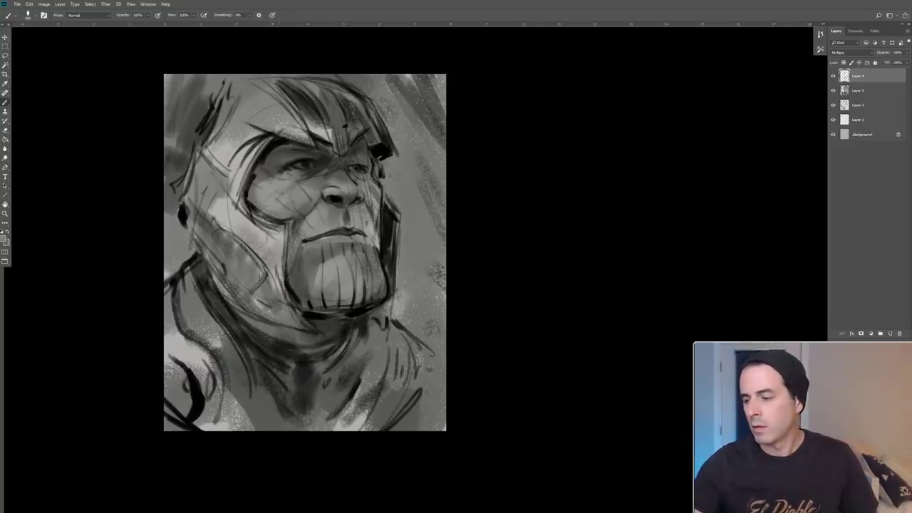
key("[")
key("[")
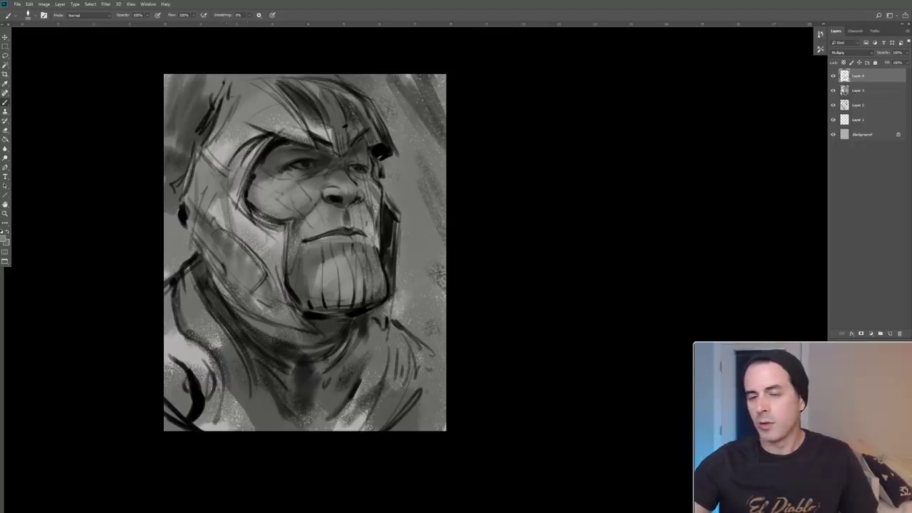
left_click_drag(232, 187, 248, 151)
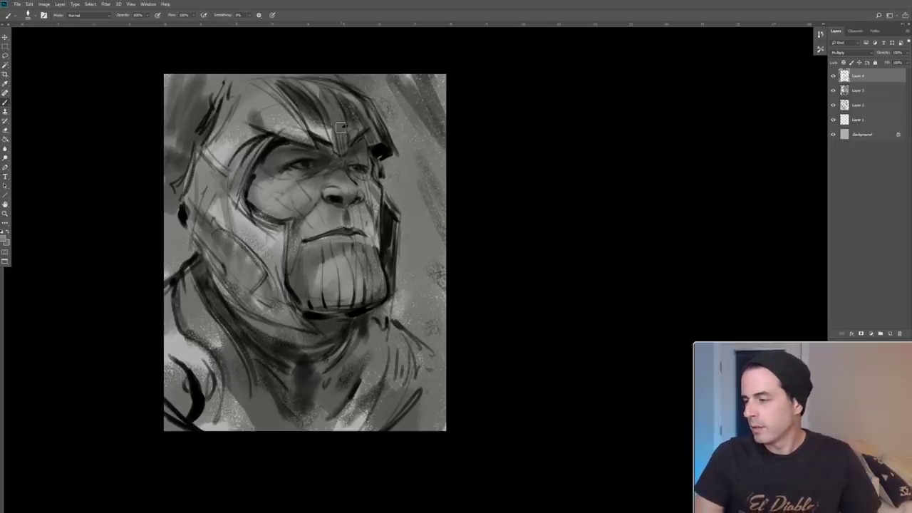
- Add a new Normal layer and draw crisp black panel lines on the helmet's temple and brow
left_click(890, 333)
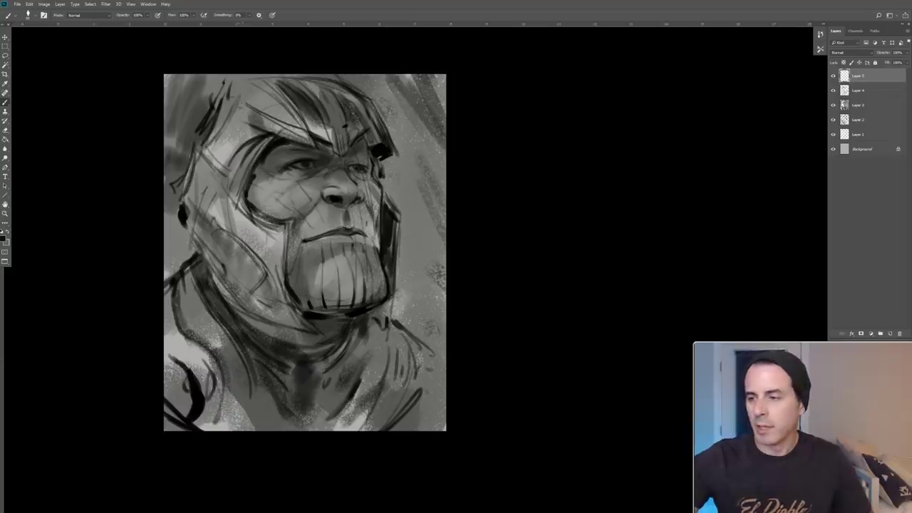
left_click_drag(241, 105, 244, 131)
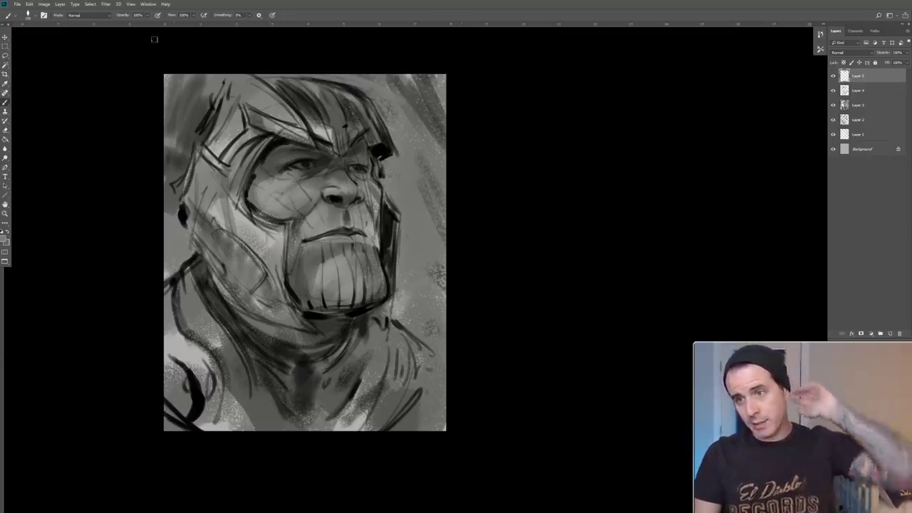
- Crop the canvas to a rectangular selection that trims narrow strips off the top and bottom of the portrait
key("m")
mouse_move(155, 421)
left_mouse_down()
mouse_move(470, 238)
mouse_move(542, 78)
left_mouse_up()
left_click_drag(541, 78, 542, 79)
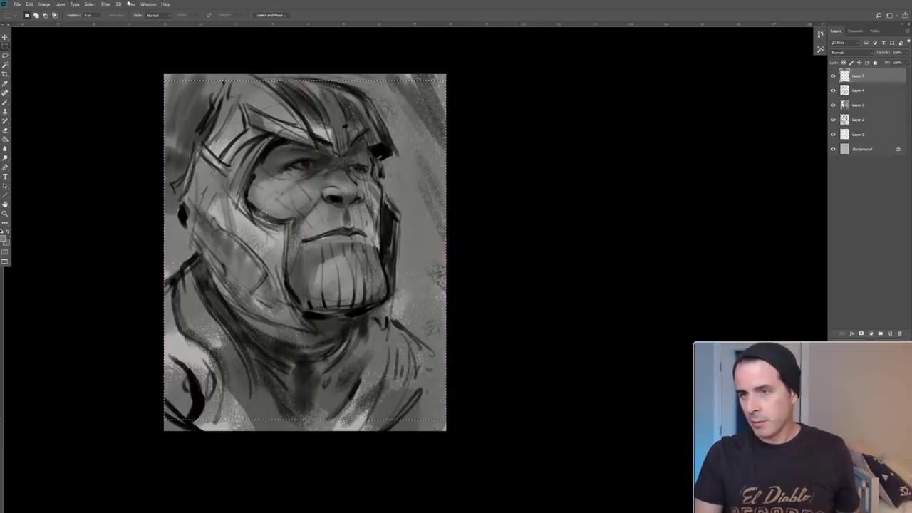
left_click(44, 3)
left_click(71, 78)
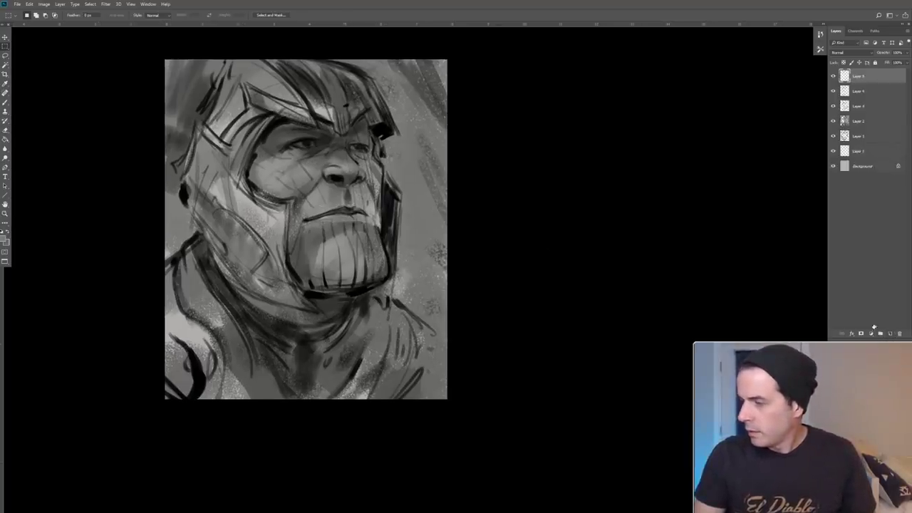
- Redraw the helmet's lower eye-opening rim with a clean black curve and clean up the cheek guard below it with light grey
left_click(6, 104)
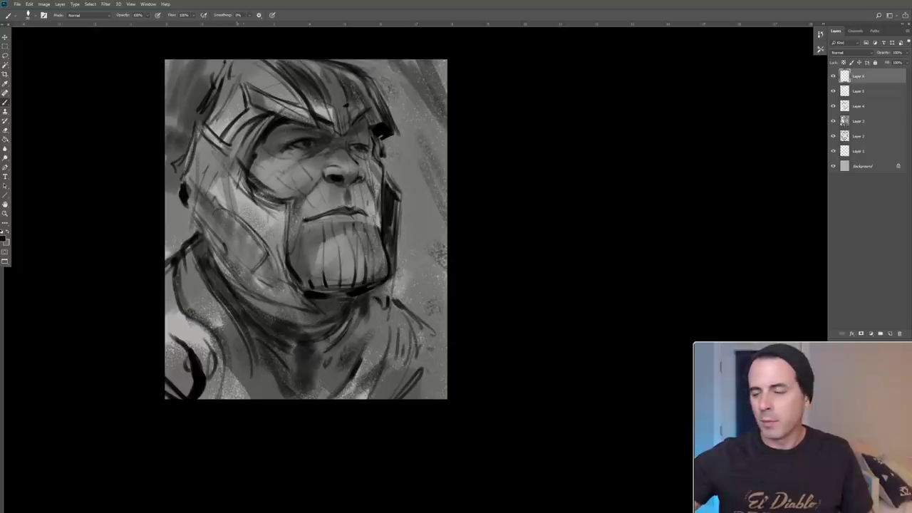
left_click_drag(251, 180, 300, 192)
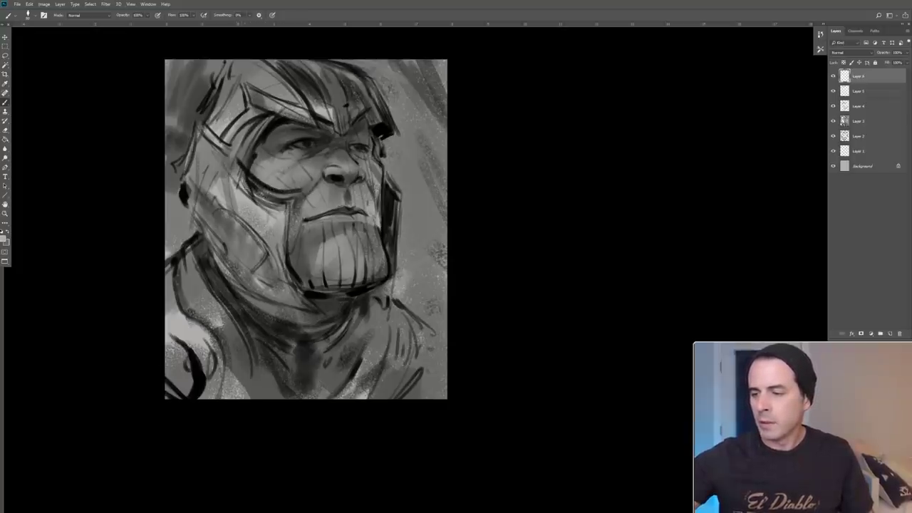
left_click_drag(254, 203, 295, 193)
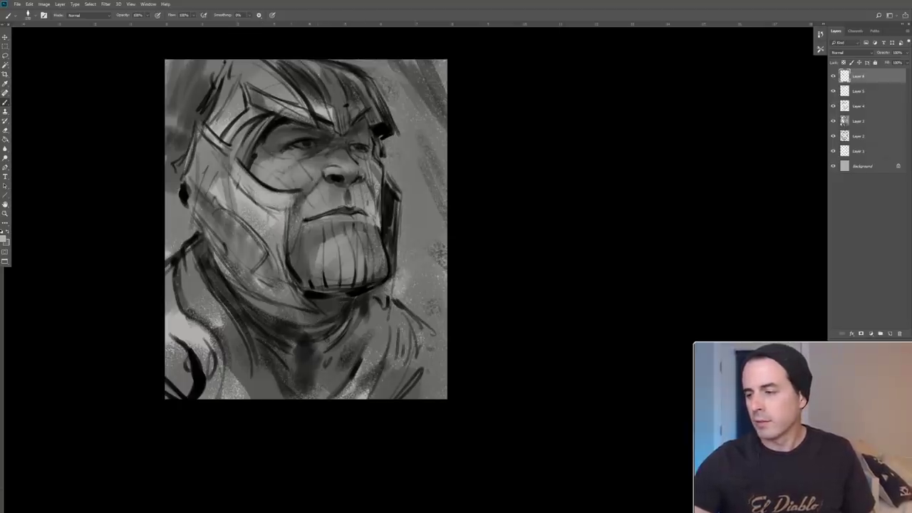
left_click_drag(294, 194, 288, 226)
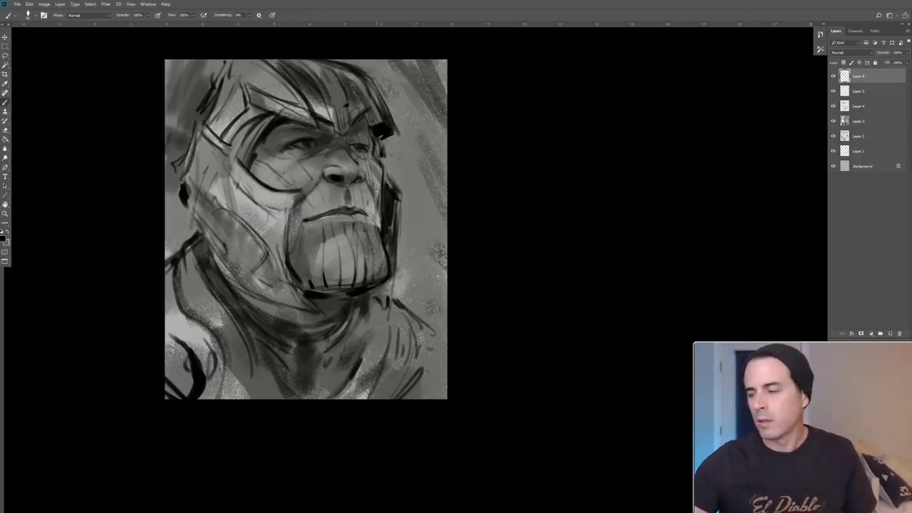
- Add another Normal layer above the helmet line work and ready the brush for close work on the face
left_click(890, 334)
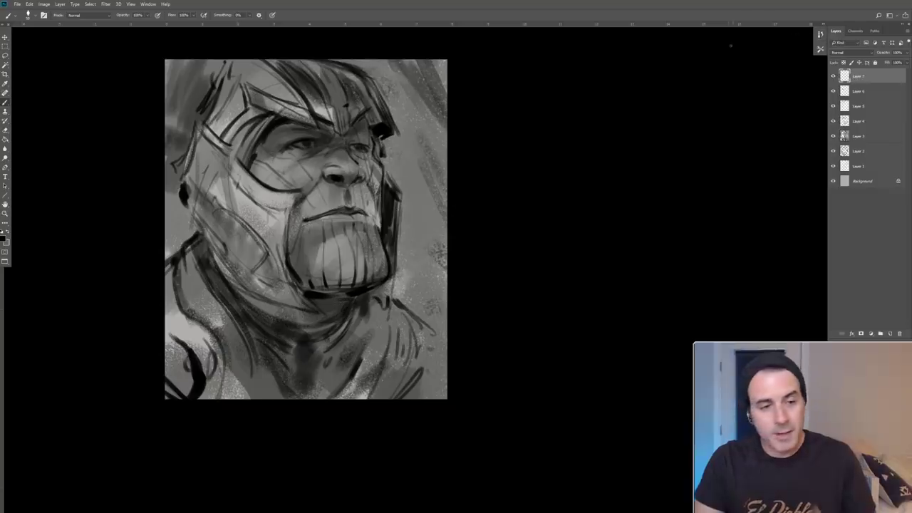
key("z")
left_click(248, 221)
left_click_drag(253, 189, 302, 247)
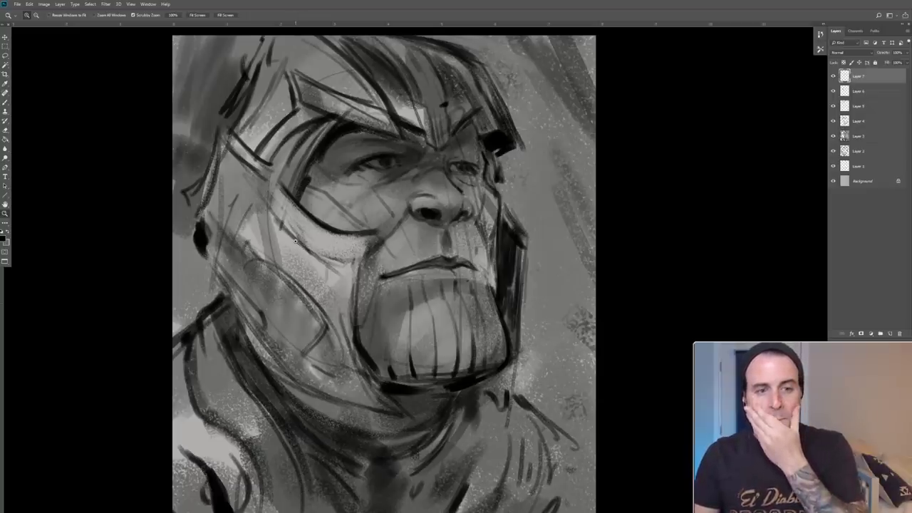
left_click_drag(380, 175, 378, 163)
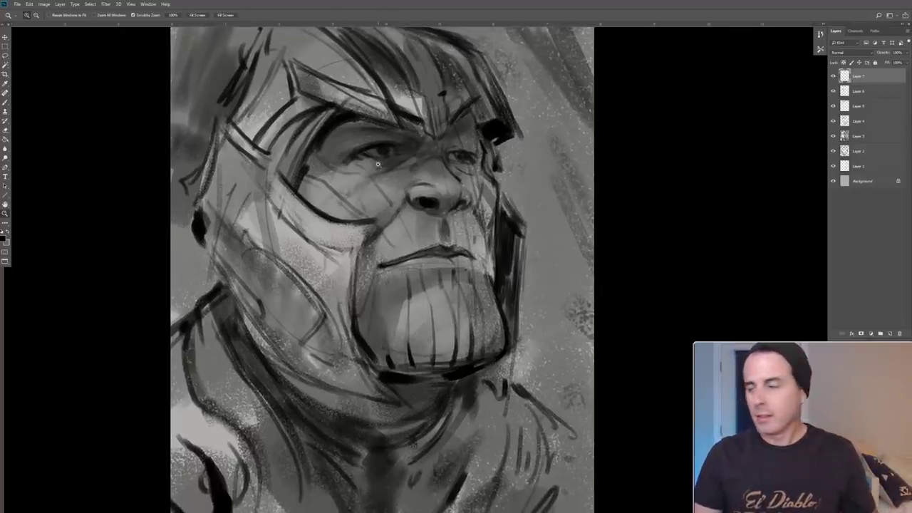
key("b")
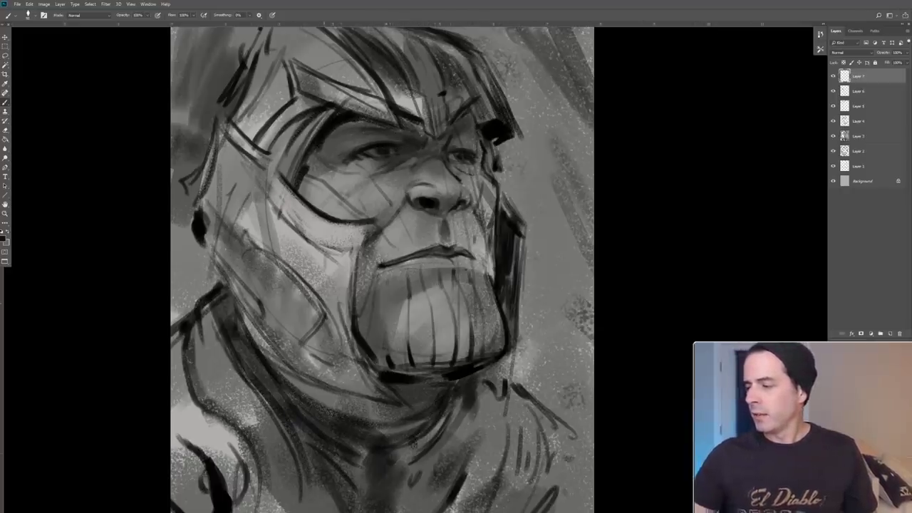
- Add a top layer in Lighten blend mode and brush dark red over the black shadows of the face, helmet and neck
left_click(891, 334)
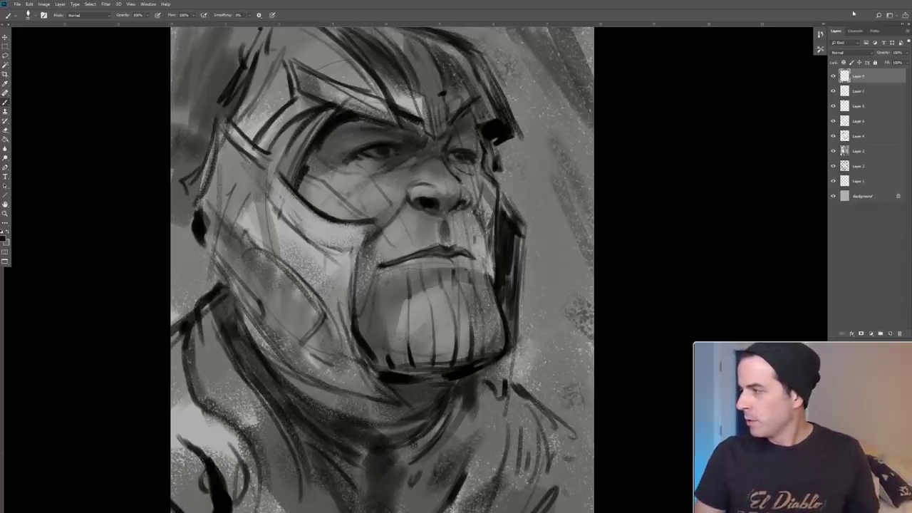
left_click(838, 55)
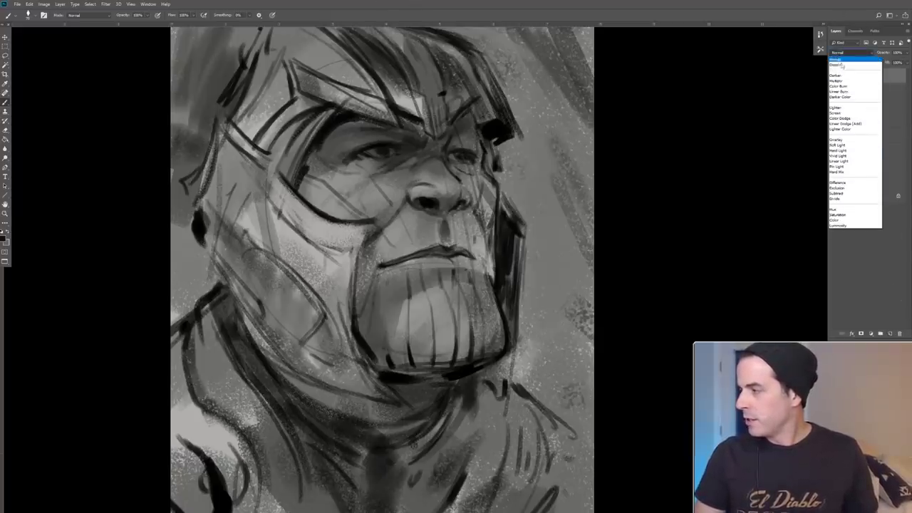
left_click(852, 107)
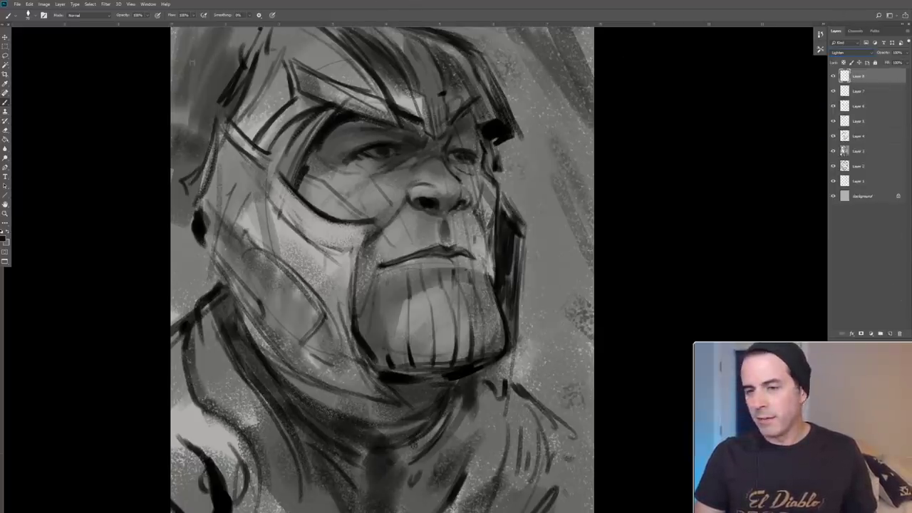
left_click(5, 237)
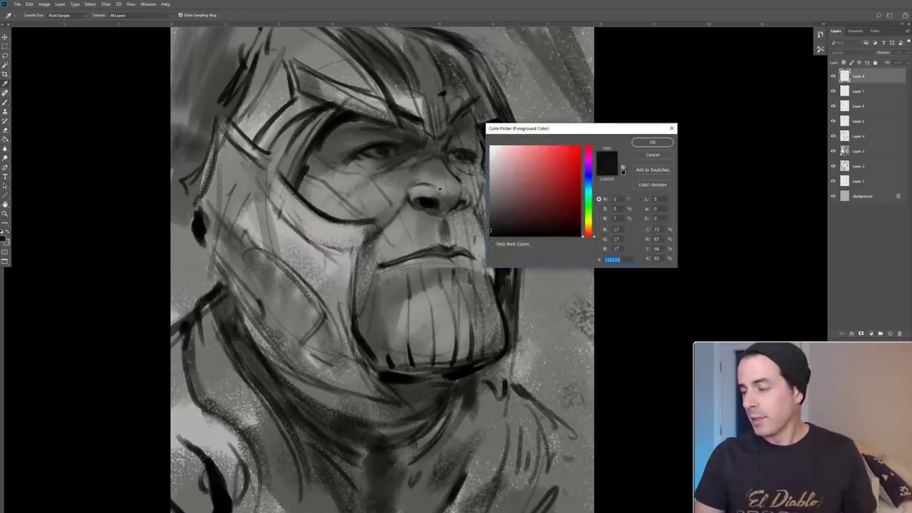
left_click(652, 142)
mouse_move(206, 218)
left_mouse_down()
mouse_move(214, 238)
mouse_move(260, 285)
mouse_move(413, 409)
mouse_move(290, 249)
mouse_move(346, 170)
mouse_move(469, 218)
mouse_move(466, 419)
left_mouse_up()
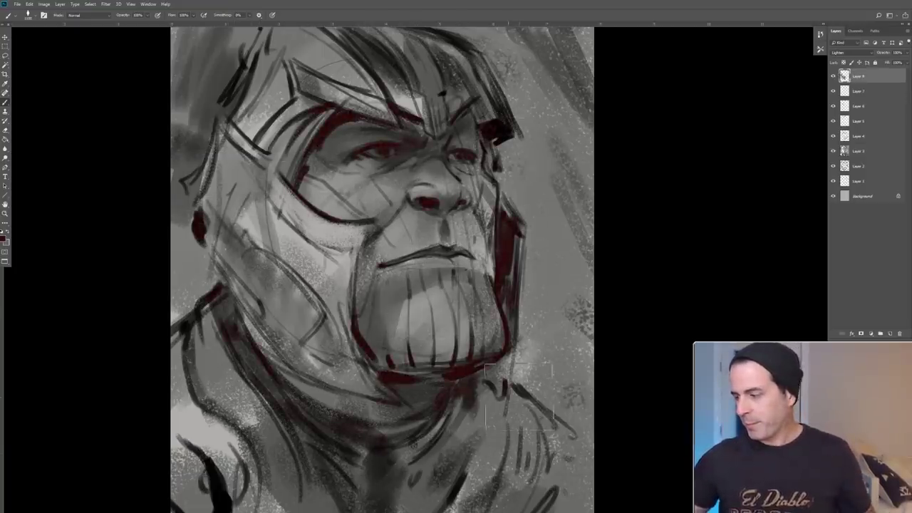
- Tint the dark collar and shoulder lines dark red and add a top layer in Multiply blend mode
mouse_move(204, 328)
left_mouse_down()
mouse_move(218, 463)
mouse_move(420, 470)
mouse_move(549, 499)
mouse_move(314, 485)
left_mouse_up()
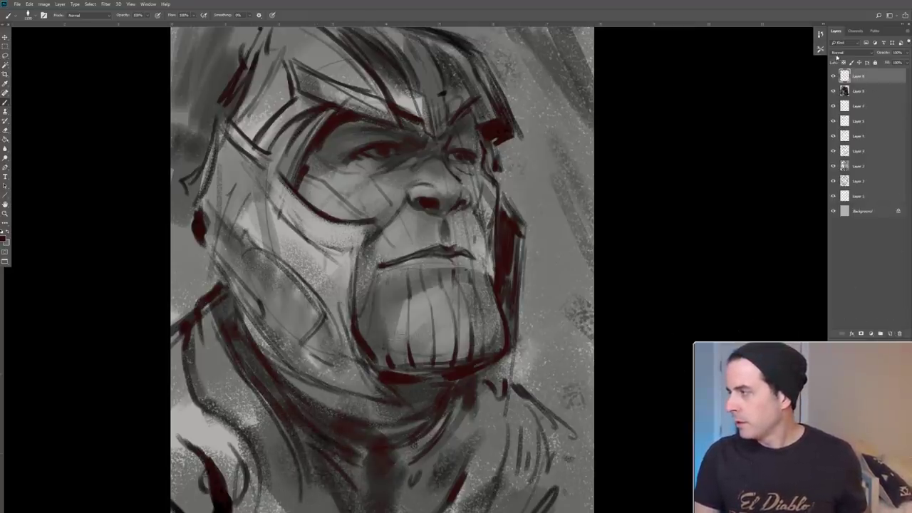
left_click(890, 334)
left_click(840, 54)
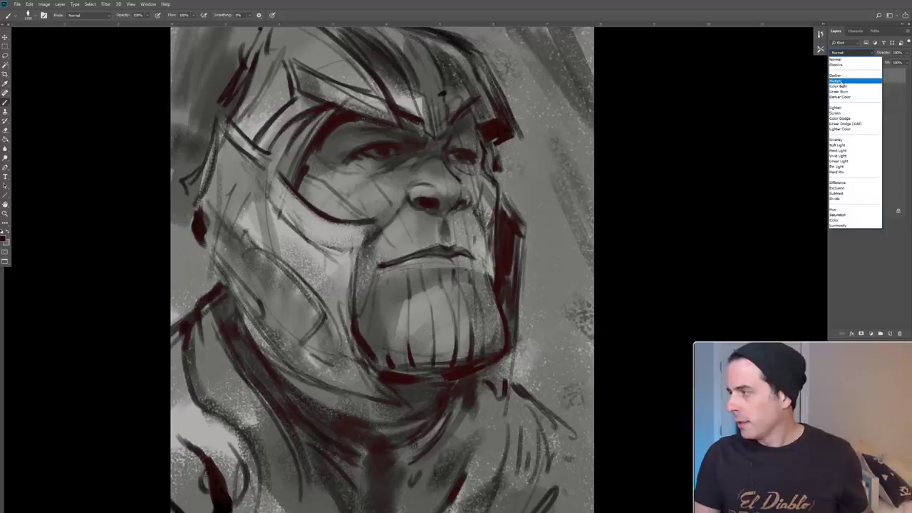
left_click(836, 71)
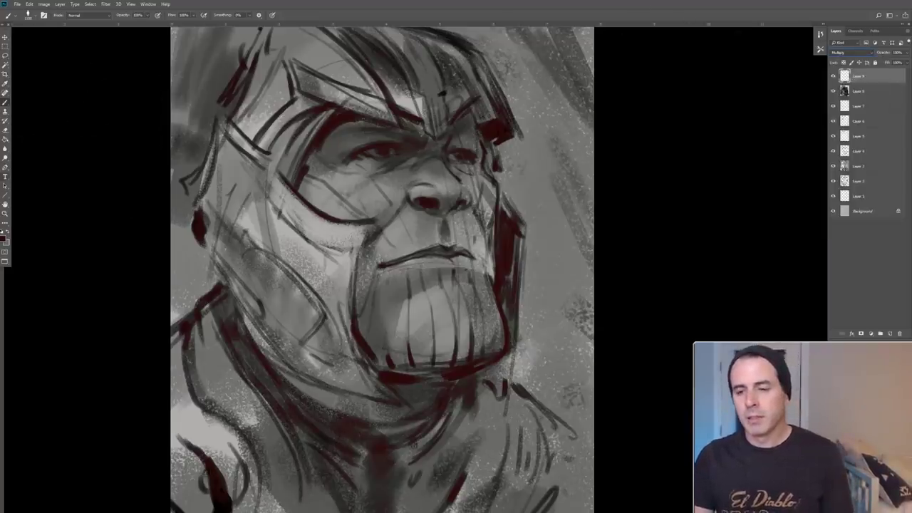
- Glaze the face, chin and neck with a muted purple (hue 277, saturation 24%, brightness 62%)
left_click(4, 238)
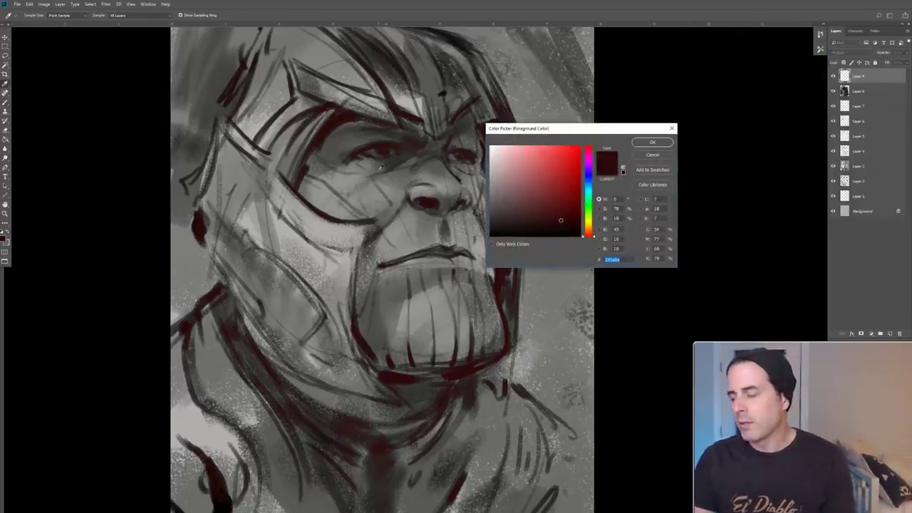
left_click(588, 166)
left_click_drag(510, 174, 514, 181)
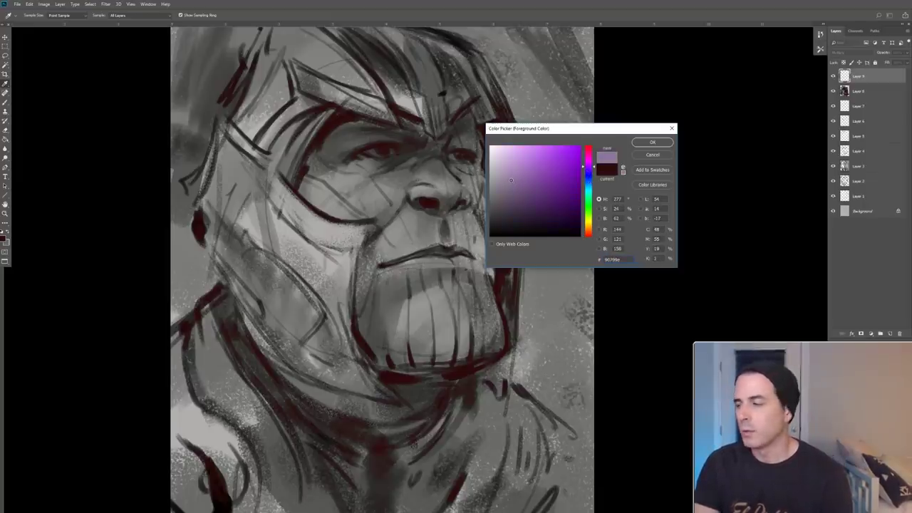
left_click(650, 141)
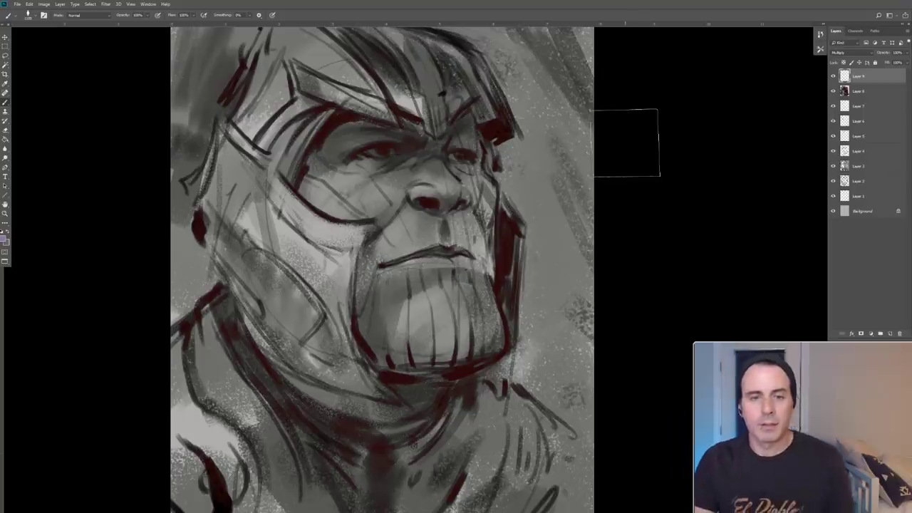
mouse_move(331, 158)
left_mouse_down()
mouse_move(324, 153)
mouse_move(314, 184)
mouse_move(385, 214)
mouse_move(427, 192)
mouse_move(448, 127)
mouse_move(464, 146)
mouse_move(470, 218)
mouse_move(378, 246)
mouse_move(428, 256)
mouse_move(485, 235)
mouse_move(491, 207)
mouse_move(378, 243)
mouse_move(367, 313)
mouse_move(481, 357)
mouse_move(487, 275)
left_mouse_up()
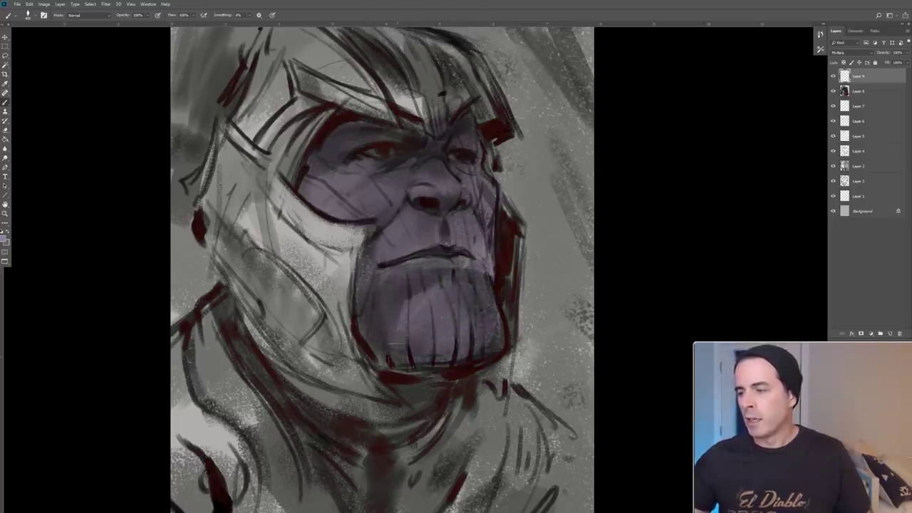
left_click_drag(278, 378, 356, 414)
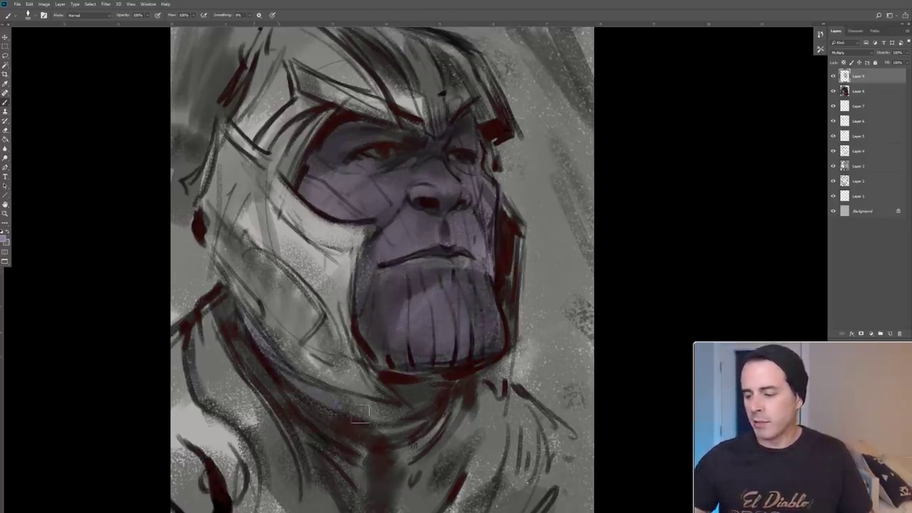
mouse_move(399, 421)
left_mouse_down()
mouse_move(401, 389)
mouse_move(425, 398)
left_mouse_up()
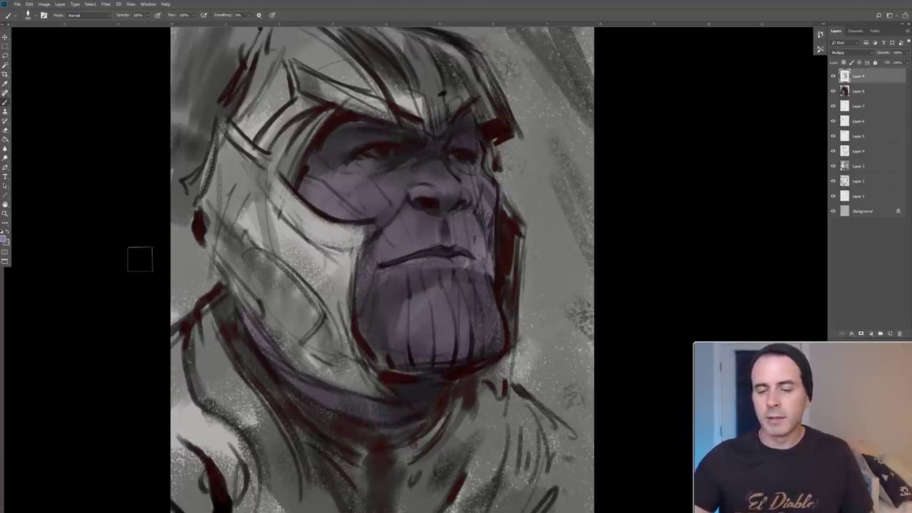
- Brush a muted blue (hue 234, saturation 31%) over the cheek, chin and neck shadows
left_click(5, 233)
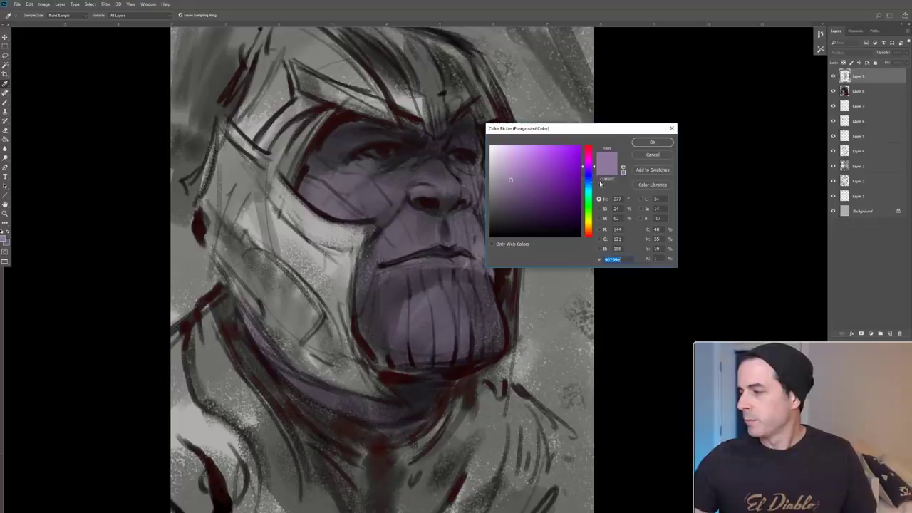
left_click(588, 171)
left_click(588, 177)
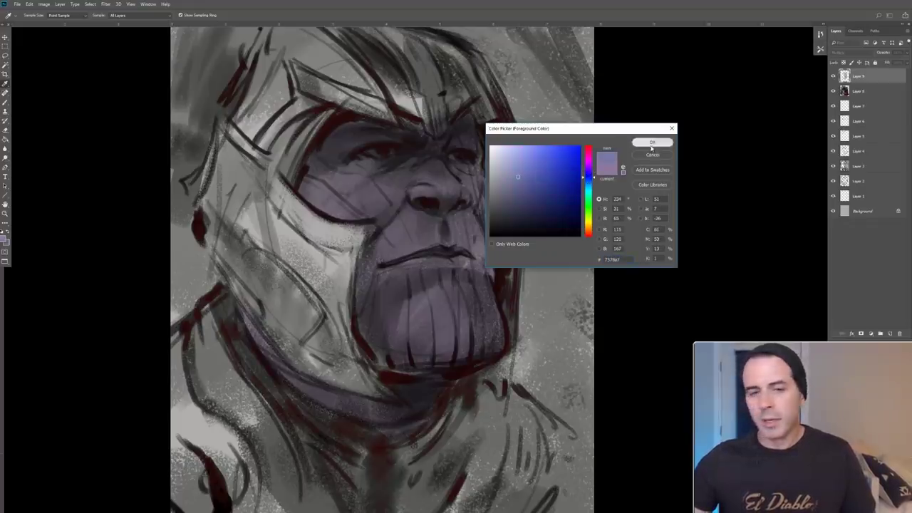
left_click(652, 142)
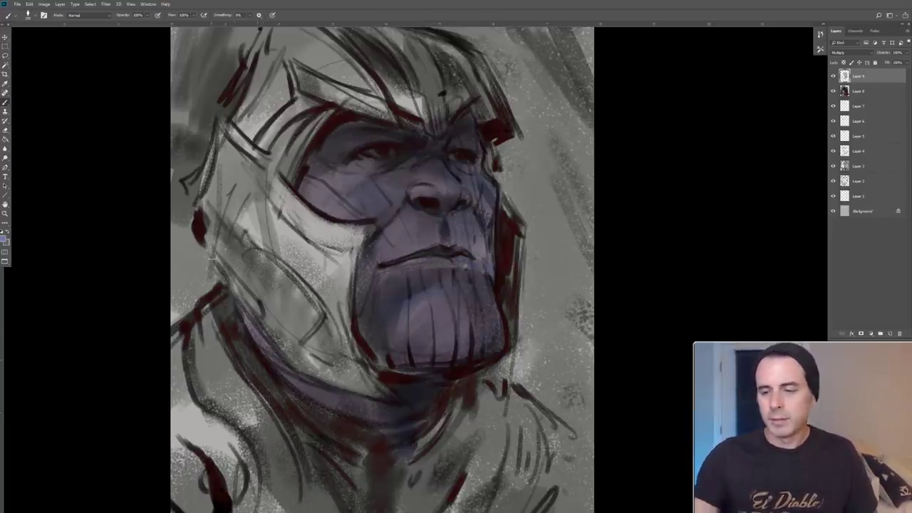
- Glaze a muted brown over the background behind the head and the side and cheek guard of the helmet
left_click(5, 240)
left_click(588, 228)
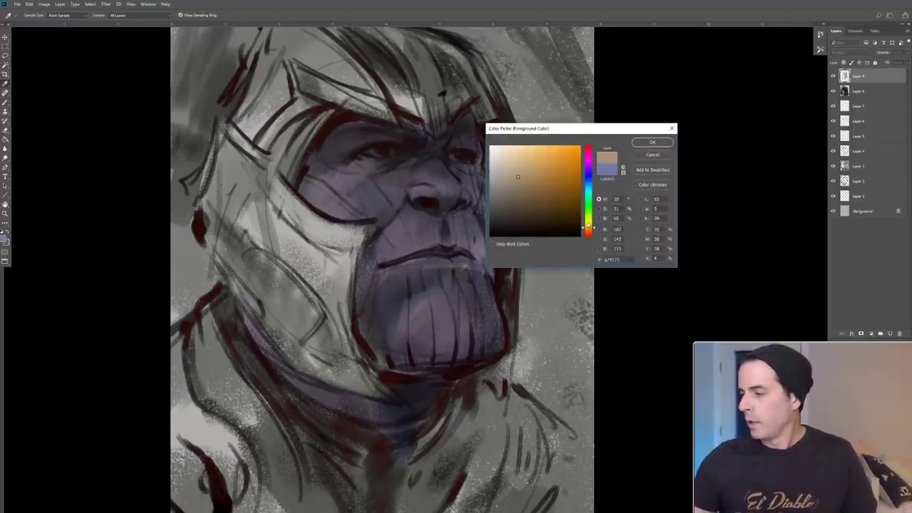
left_click(517, 191)
left_click(652, 142)
mouse_move(168, 178)
left_mouse_down()
mouse_move(176, 292)
mouse_move(197, 273)
mouse_move(196, 287)
mouse_move(185, 258)
mouse_move(180, 159)
mouse_move(170, 174)
mouse_move(183, 177)
mouse_move(187, 91)
mouse_move(207, 40)
mouse_move(219, 79)
mouse_move(255, 59)
mouse_move(238, 99)
mouse_move(267, 146)
mouse_move(246, 205)
mouse_move(271, 171)
left_mouse_up()
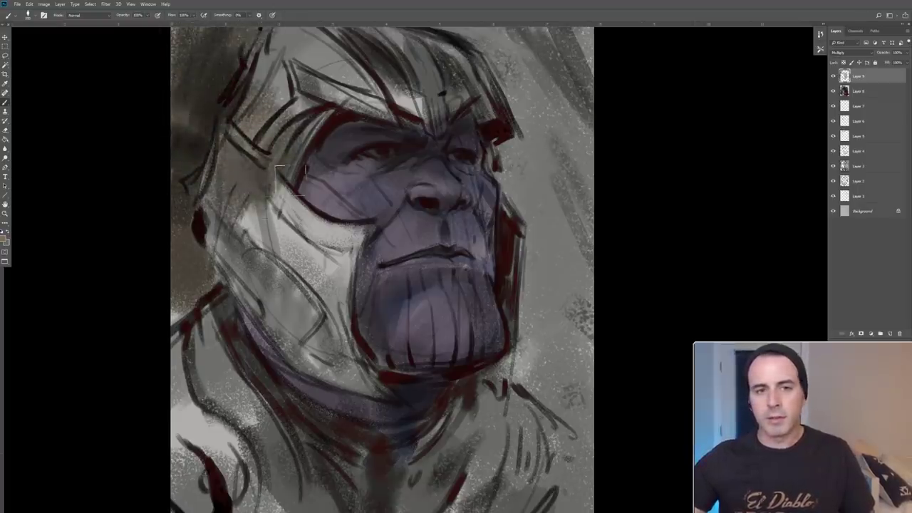
left_click_drag(207, 178, 235, 214)
left_click_drag(271, 185, 307, 228)
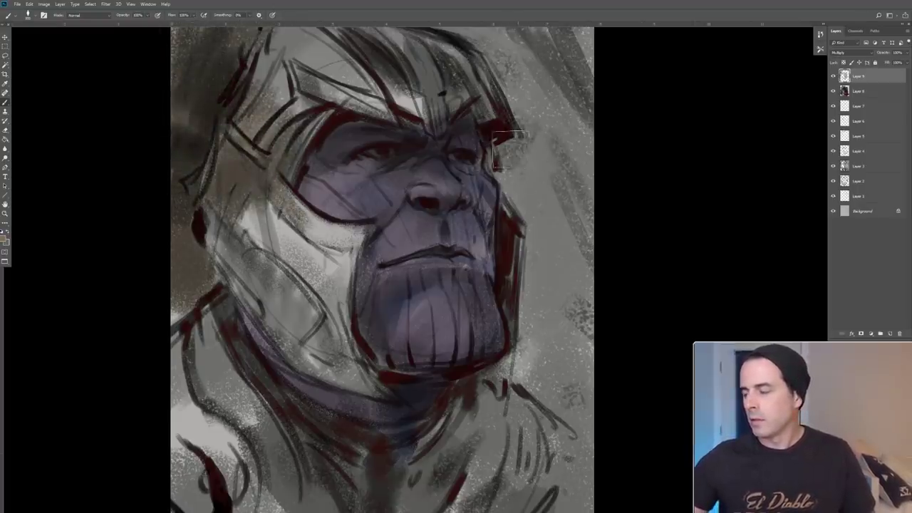
- Extend the brown glaze over the background in front of the face, the rest of the helmet, and the collar and shoulders
left_click_drag(498, 124, 538, 118)
mouse_move(585, 64)
left_mouse_down()
mouse_move(532, 108)
mouse_move(543, 155)
mouse_move(580, 172)
mouse_move(580, 147)
mouse_move(575, 275)
mouse_move(549, 267)
mouse_move(535, 319)
mouse_move(543, 237)
mouse_move(556, 371)
mouse_move(570, 420)
left_mouse_up()
mouse_move(203, 317)
left_mouse_down()
mouse_move(153, 377)
mouse_move(189, 427)
mouse_move(209, 483)
mouse_move(258, 459)
mouse_move(299, 420)
left_mouse_up()
mouse_move(273, 262)
left_mouse_down()
mouse_move(274, 313)
mouse_move(242, 243)
mouse_move(251, 258)
mouse_move(236, 258)
mouse_move(289, 333)
mouse_move(251, 278)
mouse_move(275, 285)
mouse_move(335, 364)
mouse_move(314, 346)
mouse_move(332, 362)
mouse_move(331, 286)
mouse_move(362, 233)
mouse_move(317, 228)
mouse_move(298, 284)
mouse_move(319, 286)
left_mouse_up()
left_click_drag(288, 78, 317, 50)
mouse_move(385, 37)
left_mouse_down()
mouse_move(446, 77)
mouse_move(410, 85)
mouse_move(392, 125)
left_mouse_up()
mouse_move(527, 378)
left_mouse_down()
mouse_move(464, 428)
mouse_move(577, 477)
left_mouse_up()
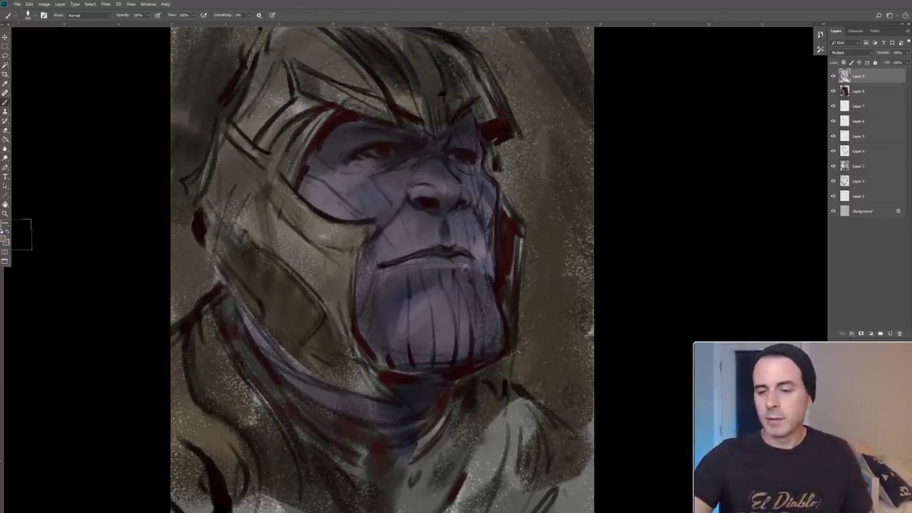
- Choose a dull mauve and brush it over the brown background on both sides of the head
left_click(5, 235)
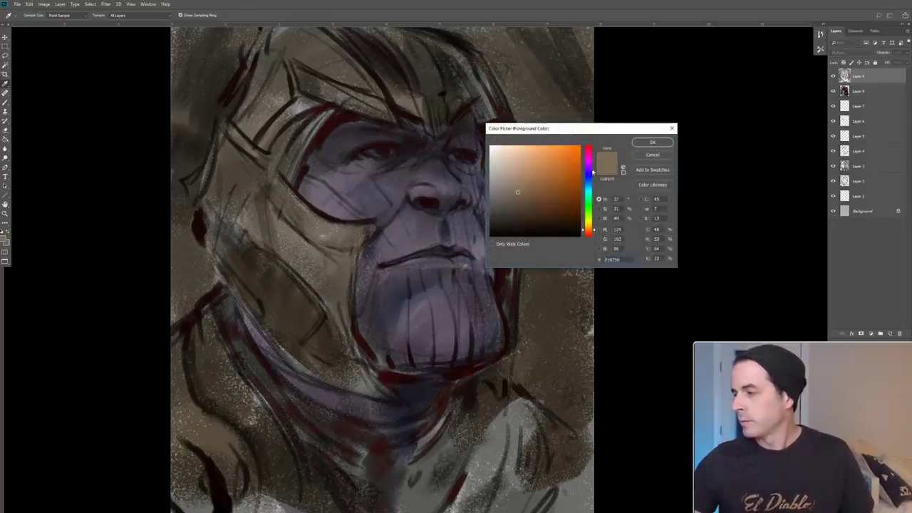
left_click_drag(594, 180, 593, 157)
left_click(513, 189)
left_click(652, 141)
mouse_move(200, 189)
left_mouse_down()
mouse_move(179, 157)
mouse_move(190, 262)
mouse_move(180, 232)
mouse_move(228, 43)
left_mouse_up()
mouse_move(557, 129)
left_mouse_down()
mouse_move(522, 156)
mouse_move(534, 219)
mouse_move(563, 253)
mouse_move(576, 297)
mouse_move(566, 309)
mouse_move(589, 352)
left_mouse_up()
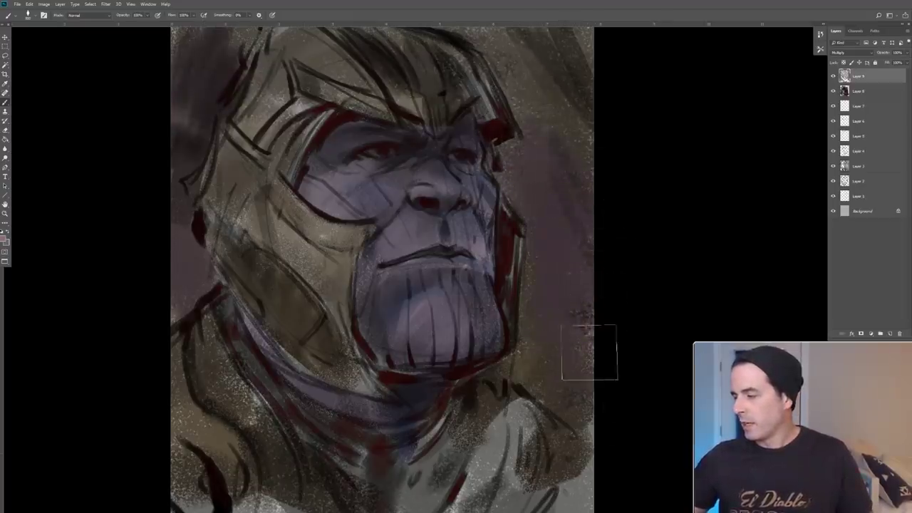
- Carry the mauve glaze through the remaining background and down over the chest, collar and far shoulder
mouse_move(613, 51)
left_mouse_down()
mouse_move(570, 224)
mouse_move(508, 412)
mouse_move(505, 489)
mouse_move(547, 465)
left_mouse_up()
left_click_drag(467, 406, 480, 302)
mouse_move(378, 412)
left_mouse_down()
mouse_move(463, 385)
mouse_move(283, 397)
mouse_move(198, 378)
left_mouse_up()
left_click_drag(576, 419, 615, 396)
left_click_drag(439, 327, 434, 421)
left_click_drag(422, 333, 374, 446)
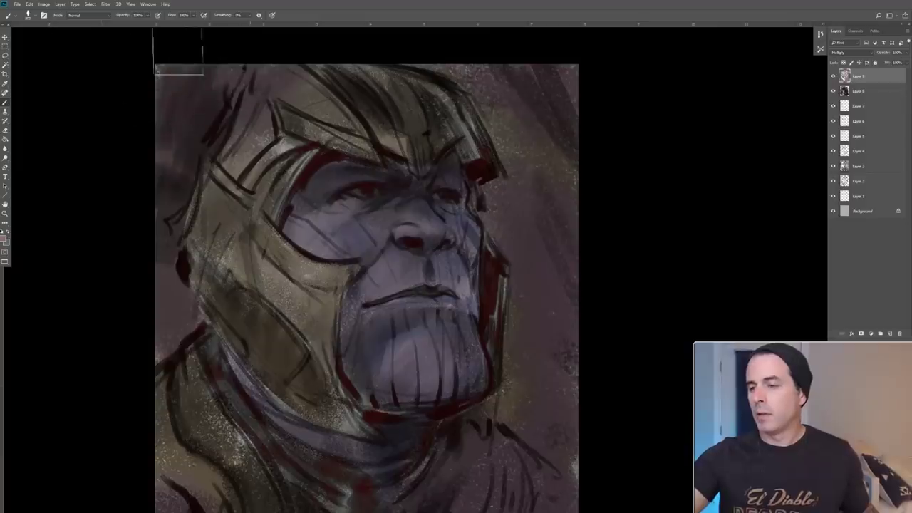
- Flip the portrait horizontally, add a new Normal layer on top, and ready the brush with the whole painting in view
mouse_move(458, 286)
left_mouse_down()
mouse_move(409, 190)
mouse_move(417, 258)
left_mouse_up()
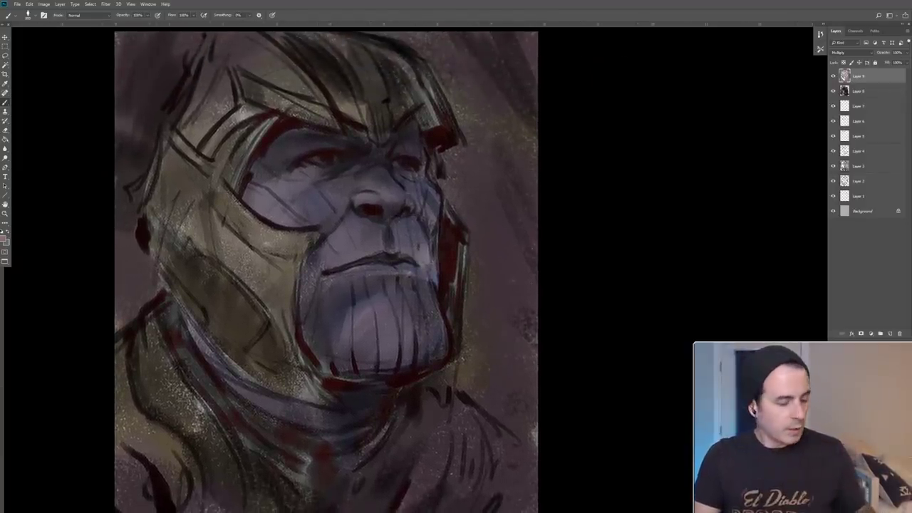
left_click(464, 221)
key("ctrl+shift+h")
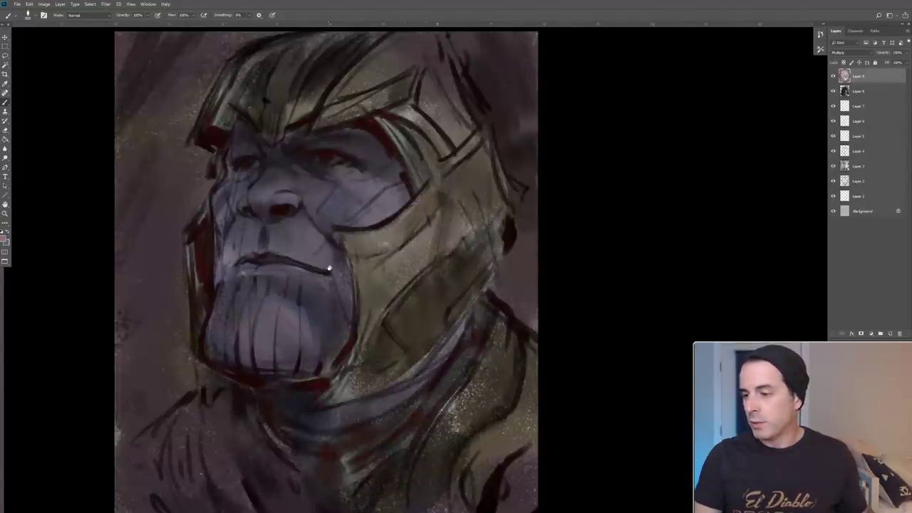
left_click_drag(328, 278, 327, 251)
left_click(890, 334)
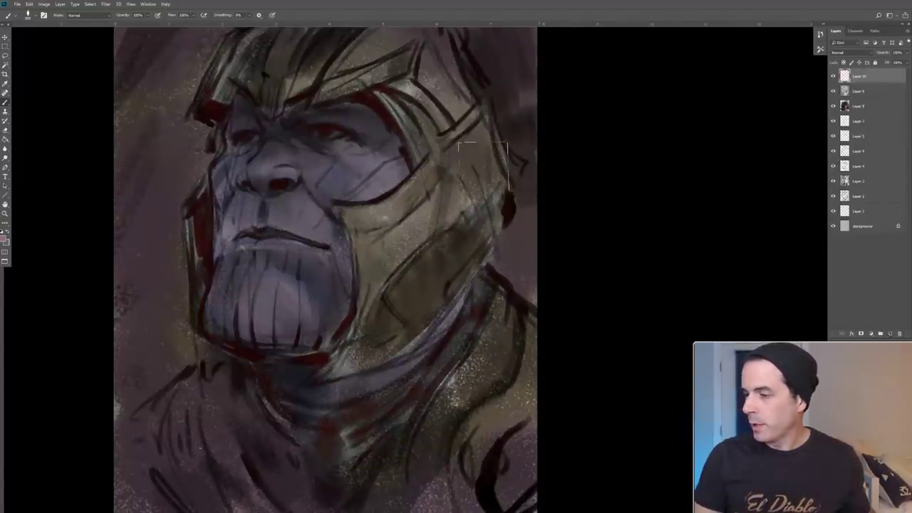
left_click(5, 205)
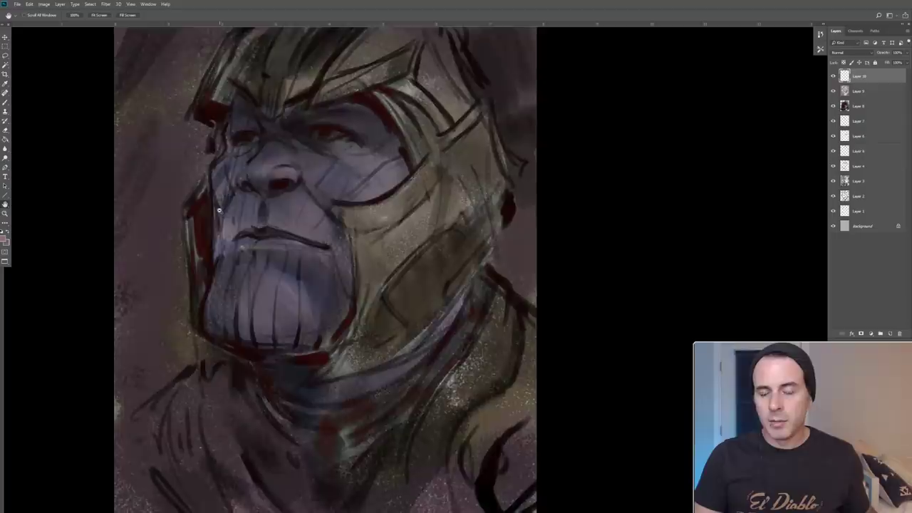
left_click(219, 210, "alt")
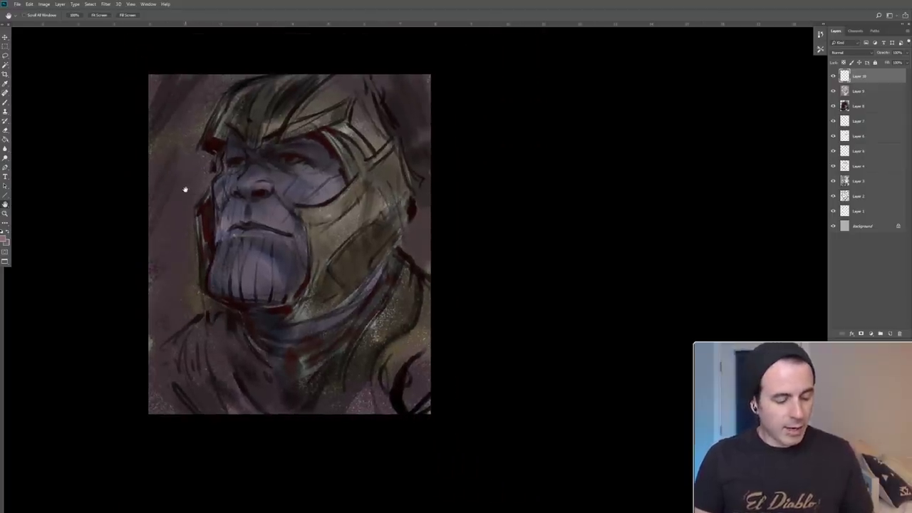
left_click(5, 103)
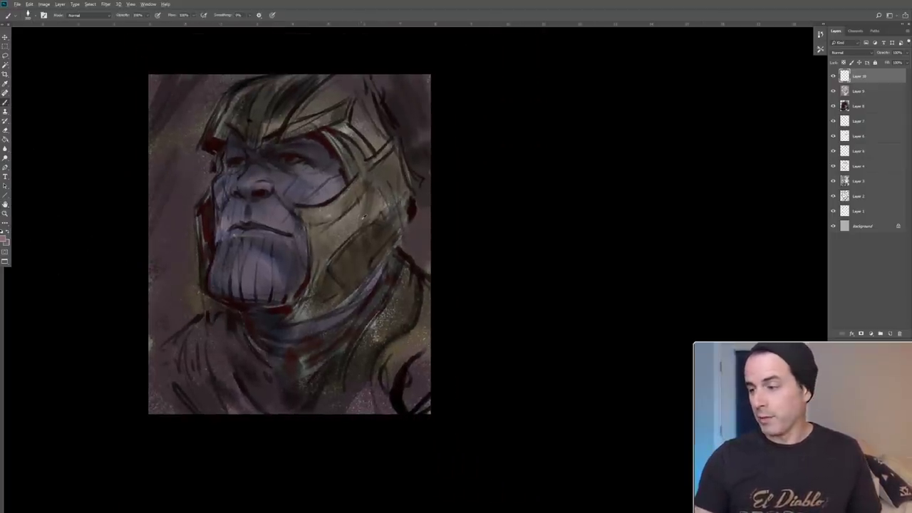
- Choose a tan (hue 34, saturation 27%) and paint over the sketch lines on the helmet's cheek guard below the eye opening
left_click(5, 240)
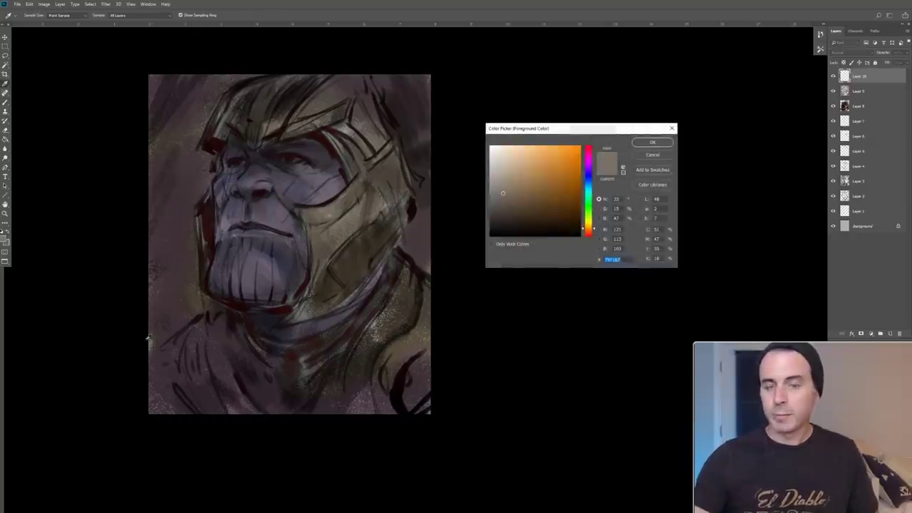
left_click(328, 229)
left_click(326, 240)
left_click(301, 205)
left_click(514, 194)
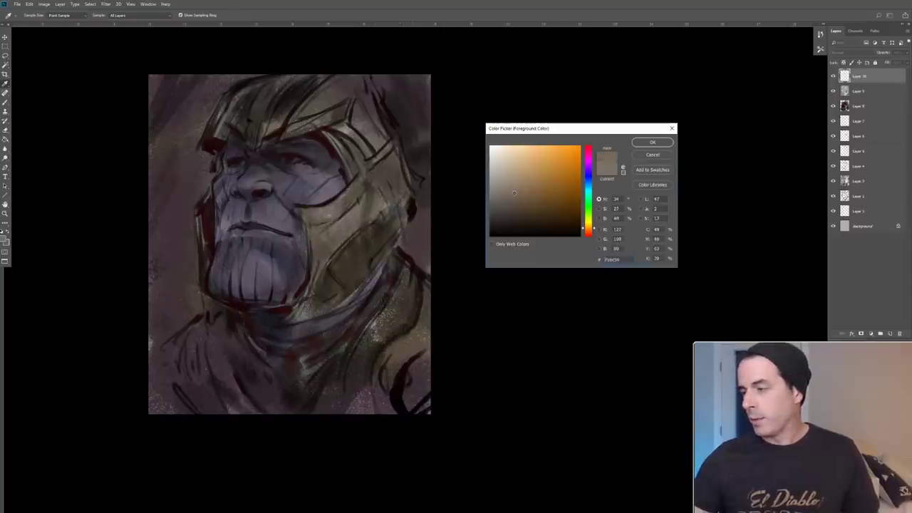
left_click(657, 142)
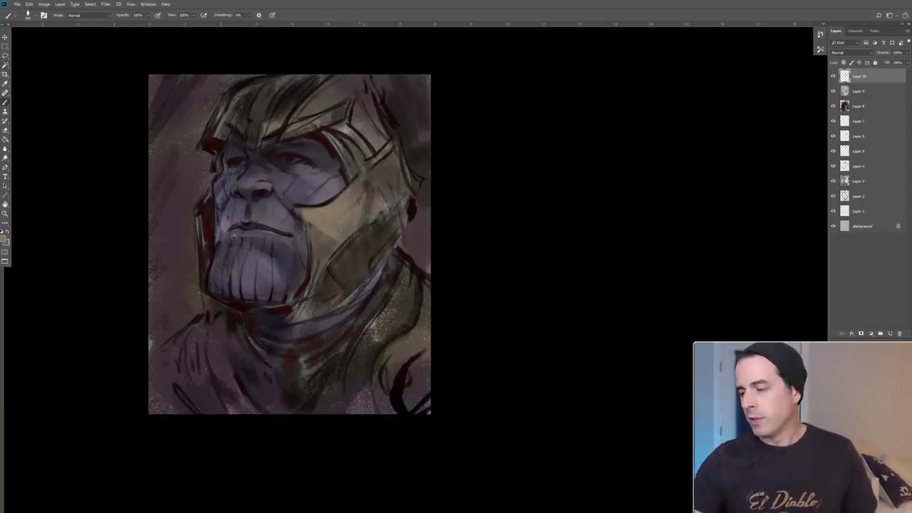
- Smooth the cheek guard with sampled tan and refine the helmet's side rim and brow ridge with darker brown strokes
left_click(343, 204, "alt")
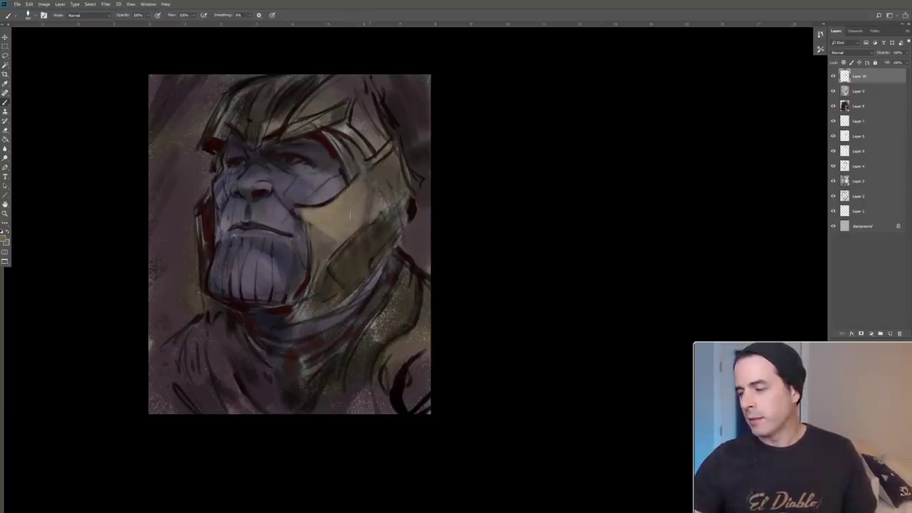
left_click_drag(369, 199, 354, 235)
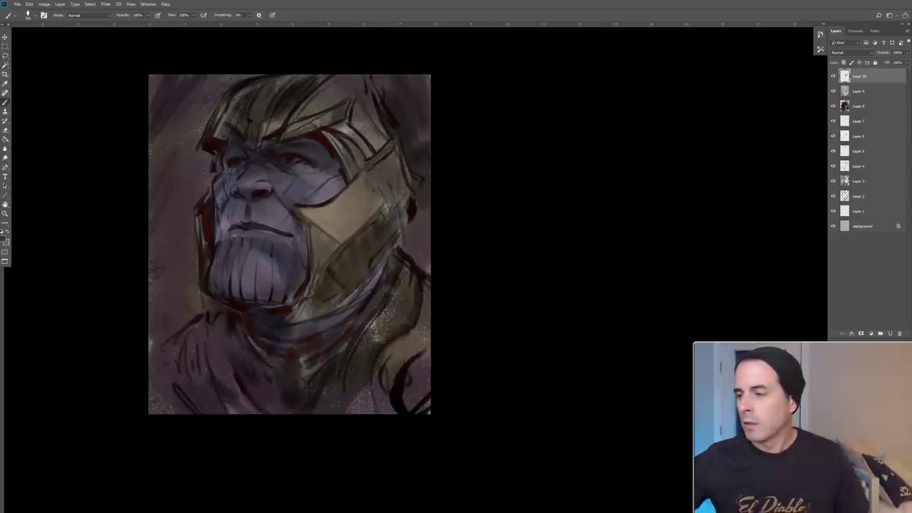
left_click_drag(356, 156, 361, 164)
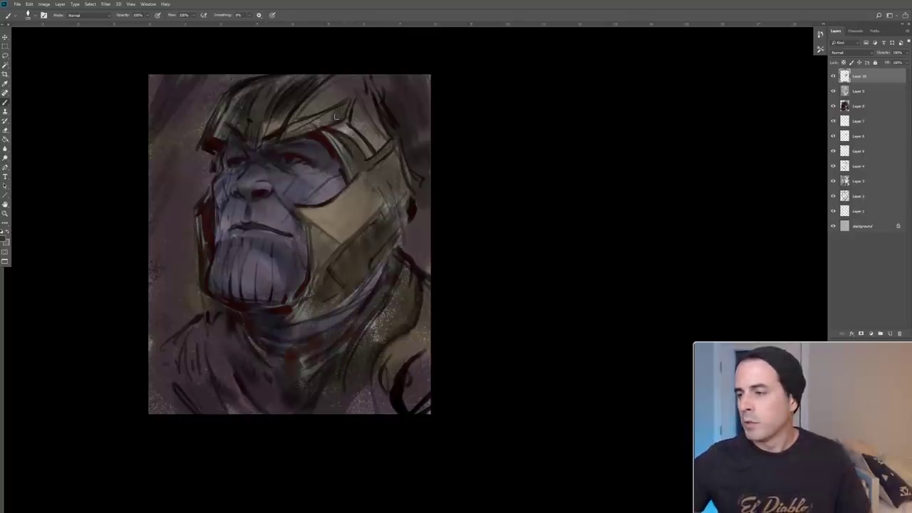
left_click_drag(316, 125, 333, 114)
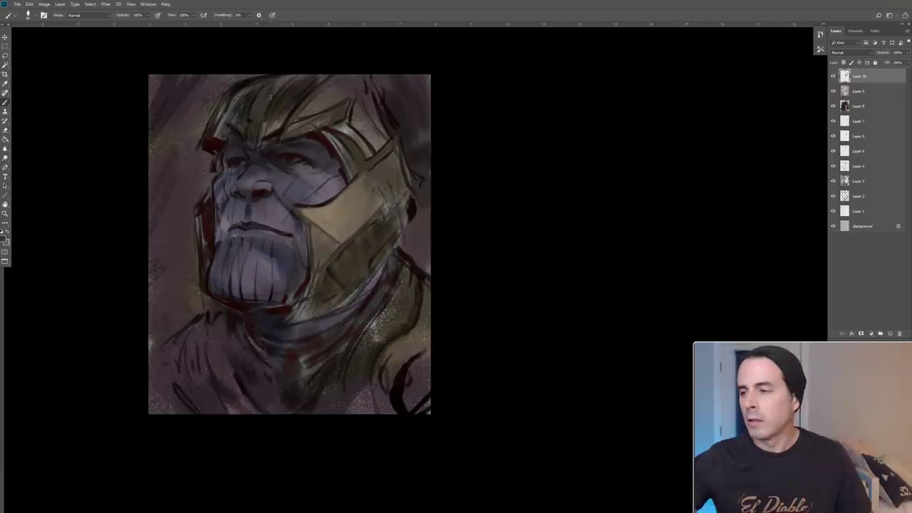
- Choose a dark ochre brown and brush warmer accents onto the helmet's crest and cheek guard
left_click(10, 244)
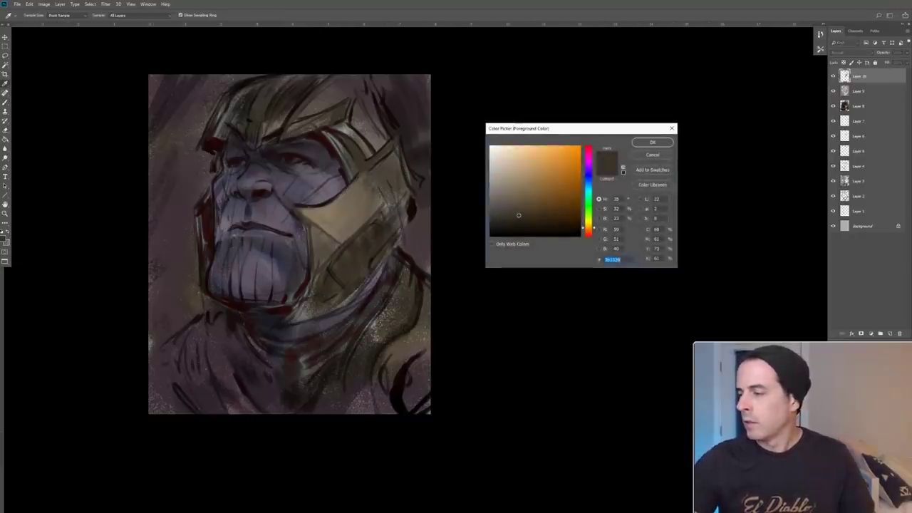
left_click(539, 204)
left_click(652, 143)
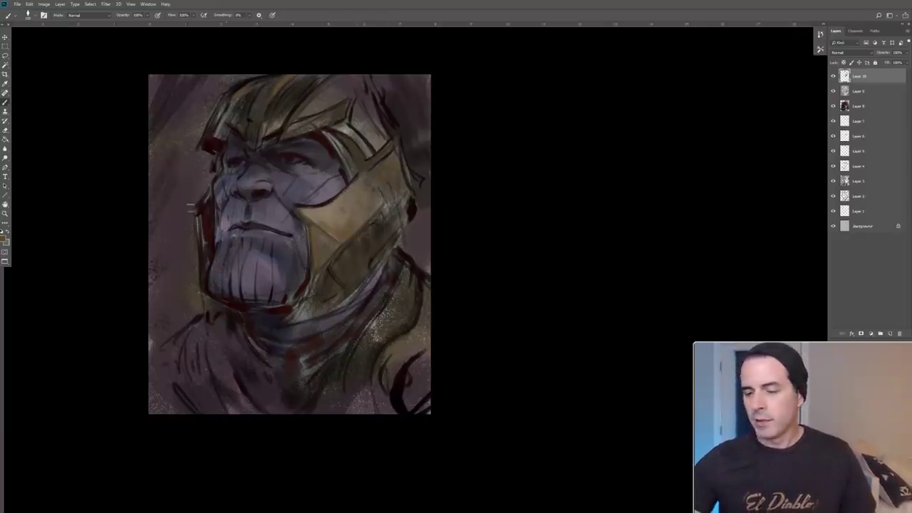
- Choose a more saturated ochre brown and brush it over the helmet's side plates and rear jaw edge
left_click(5, 239)
left_click(549, 206)
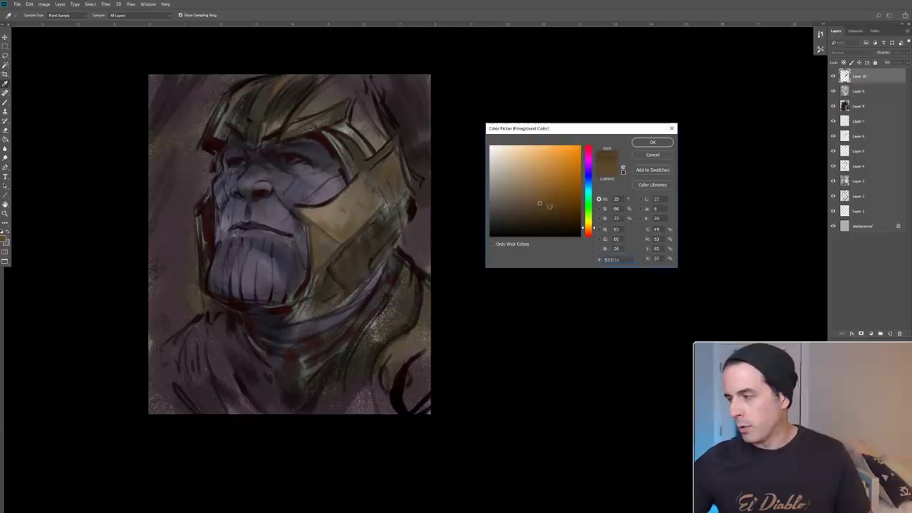
left_click(650, 143)
left_click_drag(399, 151, 407, 169)
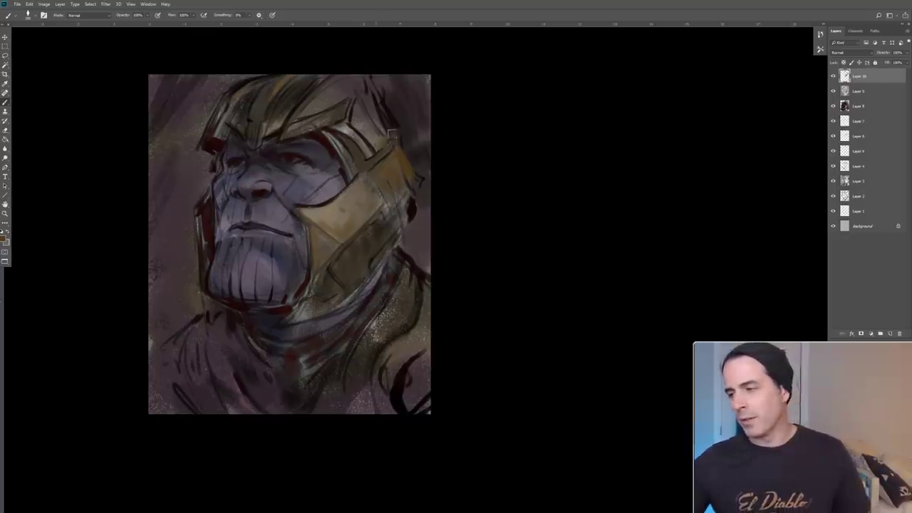
mouse_move(372, 103)
left_mouse_down()
mouse_move(395, 132)
mouse_move(376, 108)
mouse_move(384, 113)
mouse_move(354, 127)
mouse_move(356, 136)
mouse_move(372, 106)
mouse_move(395, 105)
mouse_move(382, 115)
mouse_move(356, 105)
left_mouse_up()
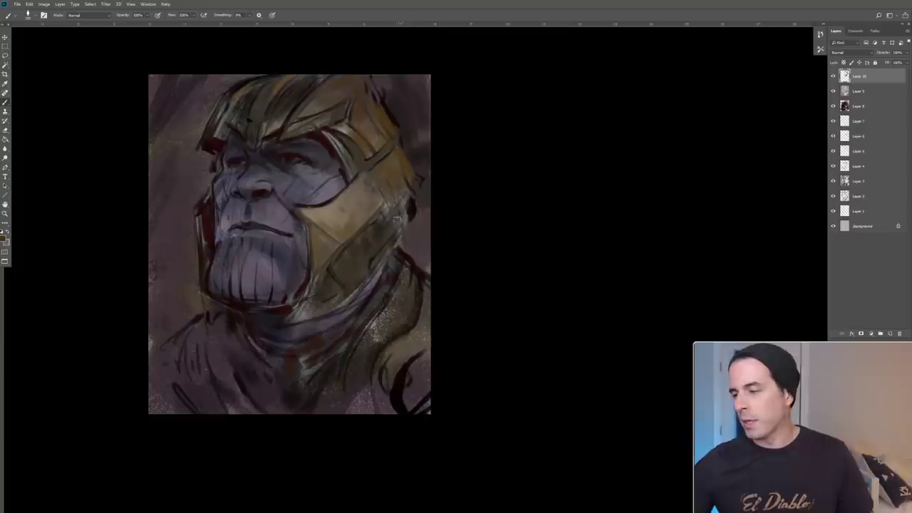
left_click_drag(399, 218, 396, 234)
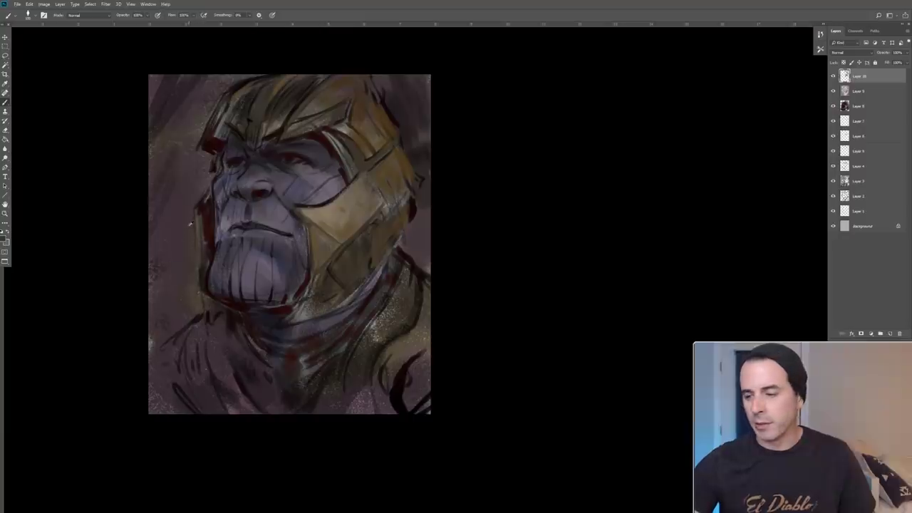
- Choose a dusty mauve (hue 339, saturation 27%, brightness 44%) and brush the background in front of the face and behind the helmet
left_click(5, 241)
left_click(514, 197)
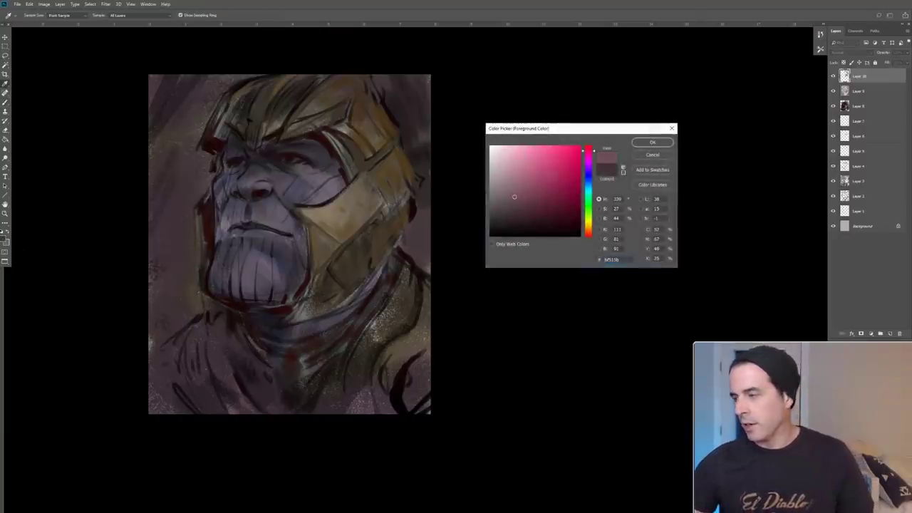
left_click(650, 142)
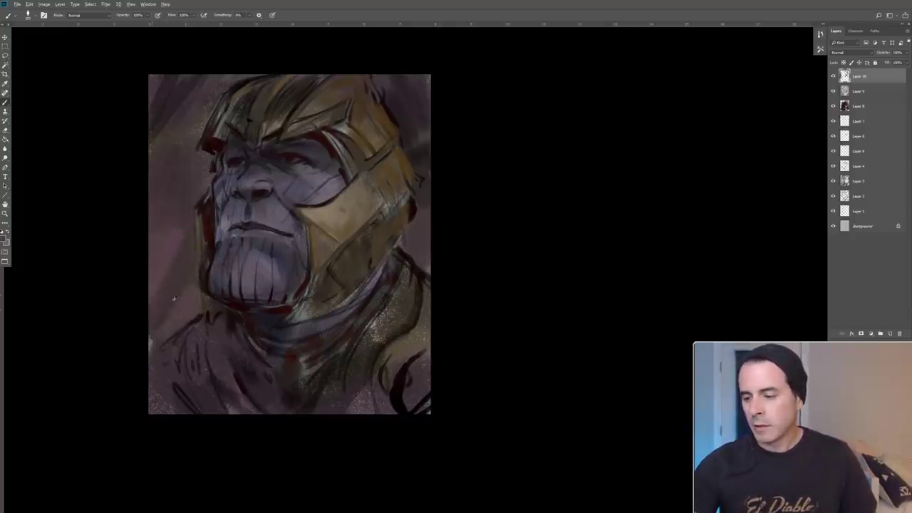
left_click(419, 232, "alt")
left_click_drag(414, 101, 401, 127)
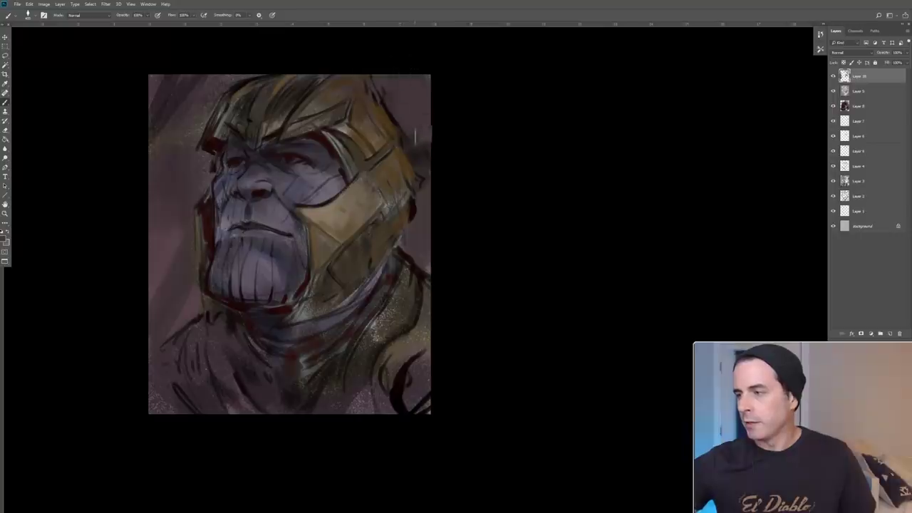
- Choose a warm brown for the background corner behind the helmet and blend it with sampled background tones
left_click(4, 239)
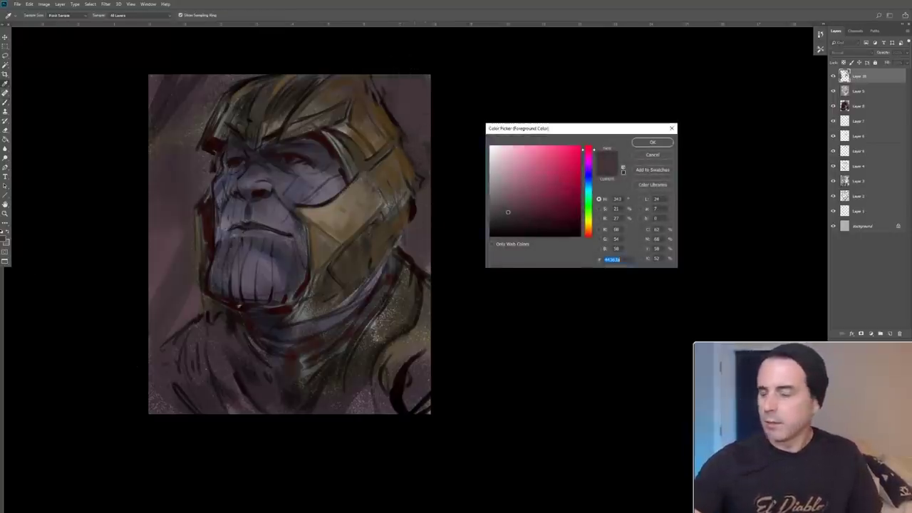
left_click(589, 228)
left_click(522, 203)
left_click(656, 142)
key("b")
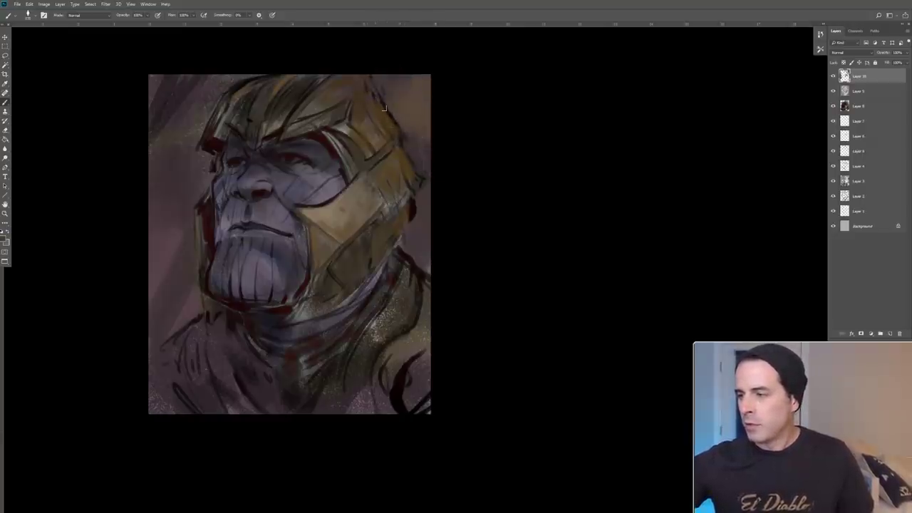
left_click(409, 137, "alt")
left_click_drag(423, 163, 416, 104)
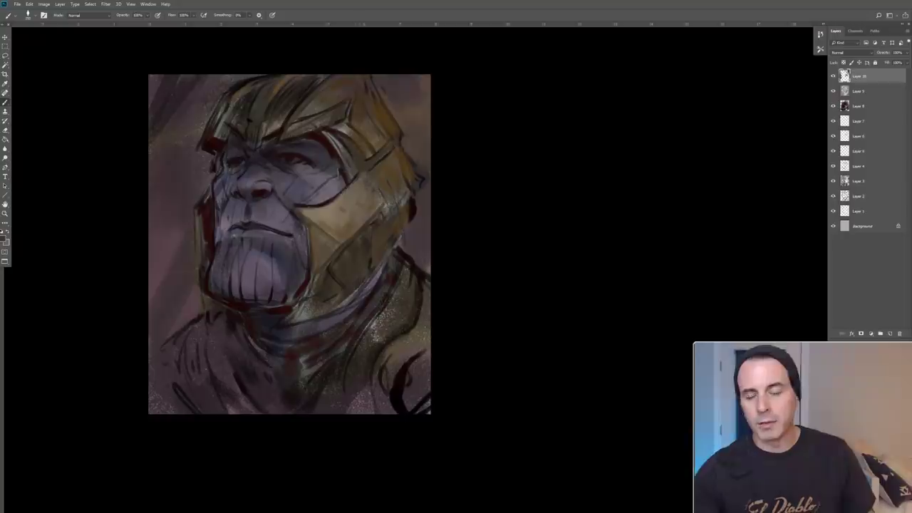
- Choose a muted warm yellow and paint a soft highlight on the centre of the chin, blending it with sampled skin tones
left_click(6, 234)
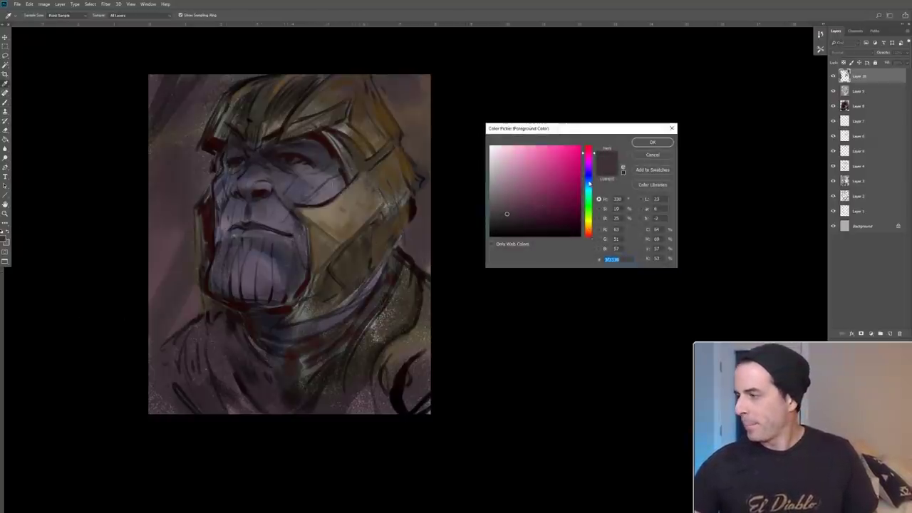
left_click(514, 201)
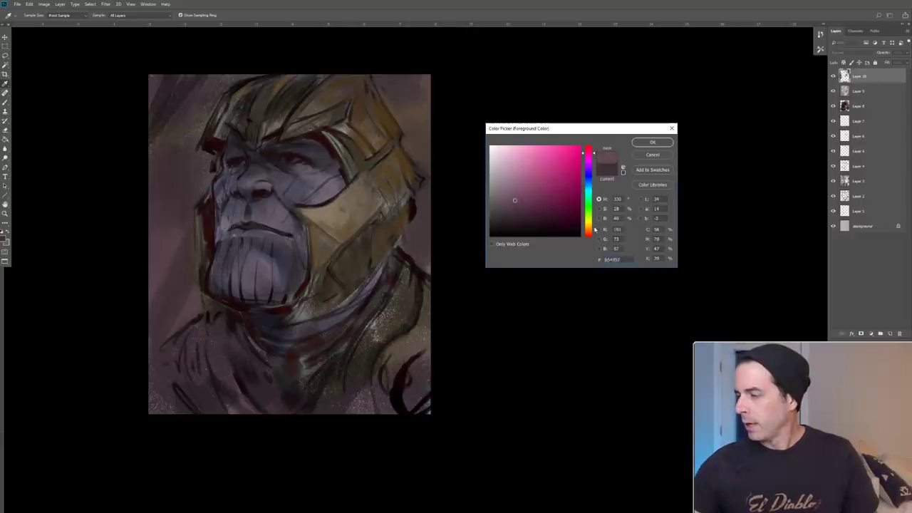
left_click(595, 230)
left_click(640, 142)
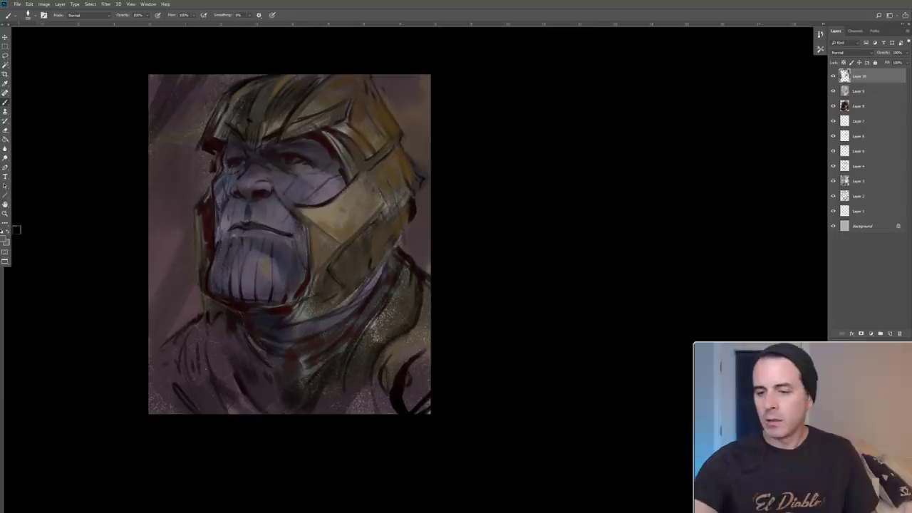
left_click(5, 231)
left_click(643, 145)
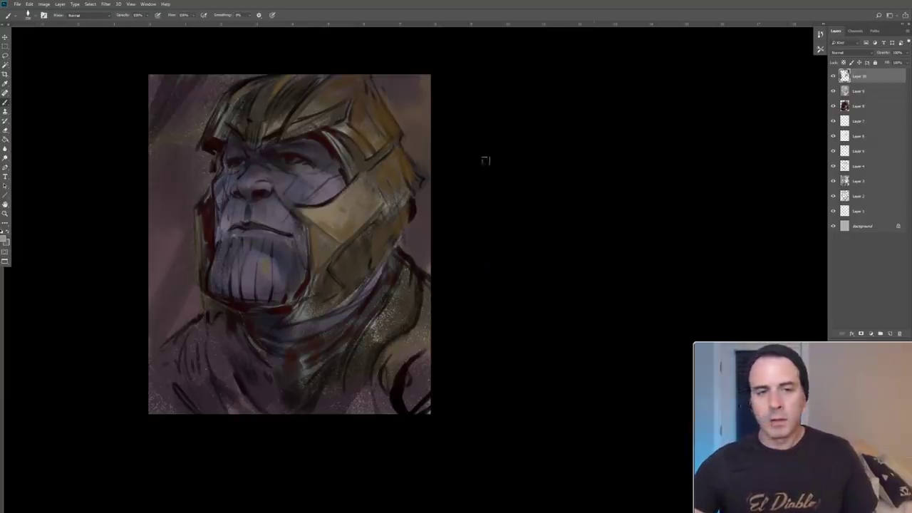
left_click_drag(262, 259, 264, 272)
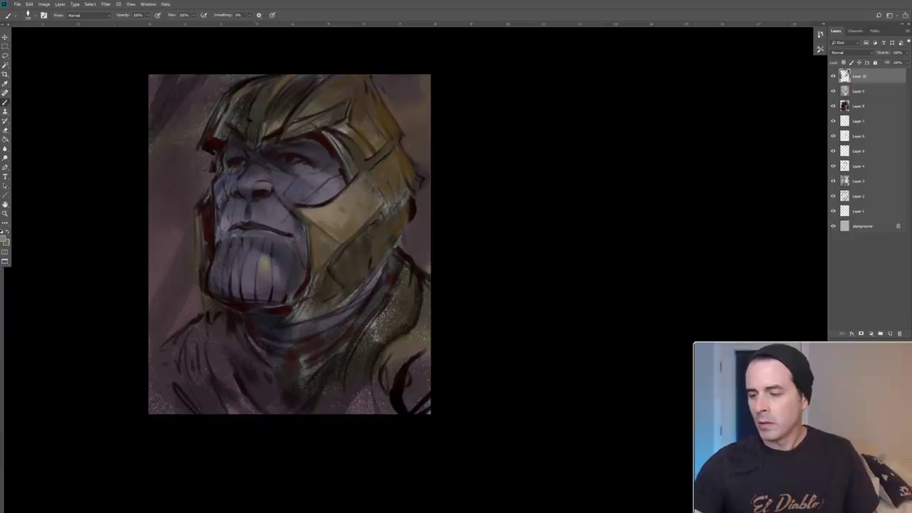
left_click_drag(251, 262, 254, 272)
left_click(246, 276, "alt")
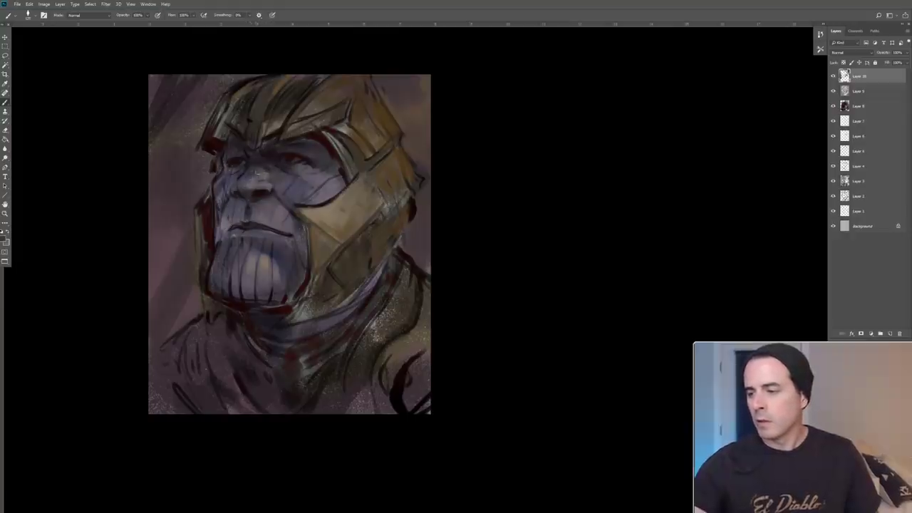
- Choose a muted blue (hue 212) and brush cool tones onto the face and the helmet's front edge
left_click(274, 176, "alt")
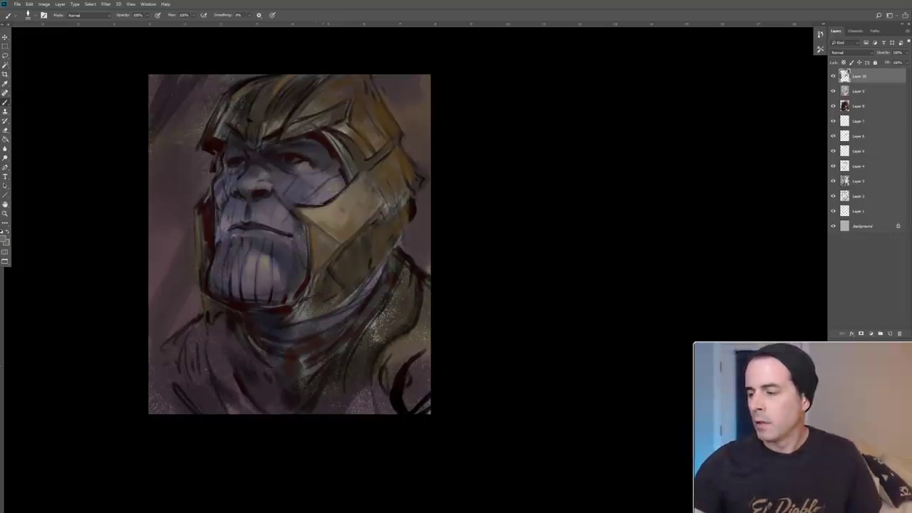
left_click(6, 240)
type("52667e")
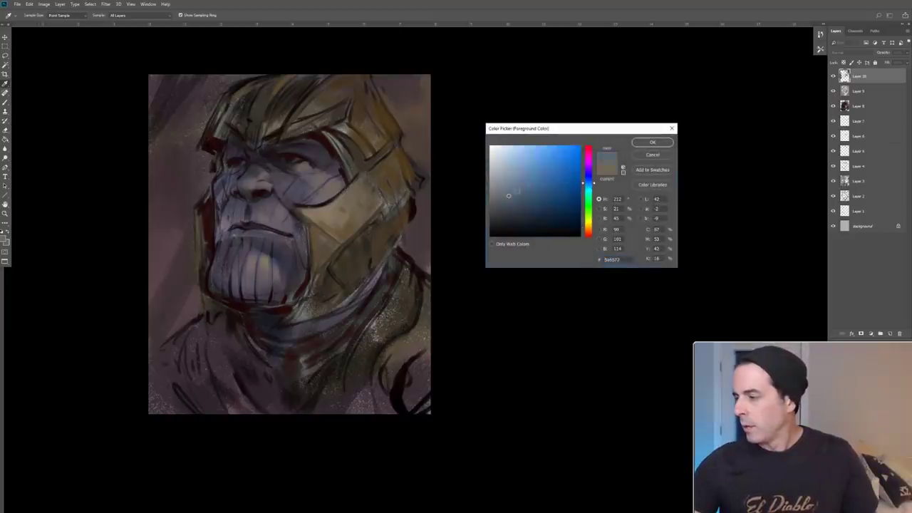
left_click(653, 143)
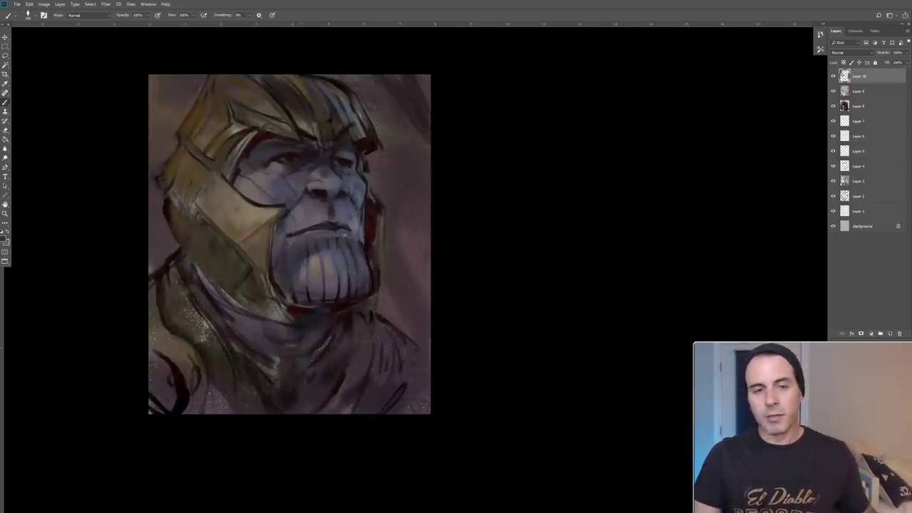
- Try merging all layers, undo it, and add a new layer on top for painting the enlarged face with the brush
key("ctrl+shift+e")
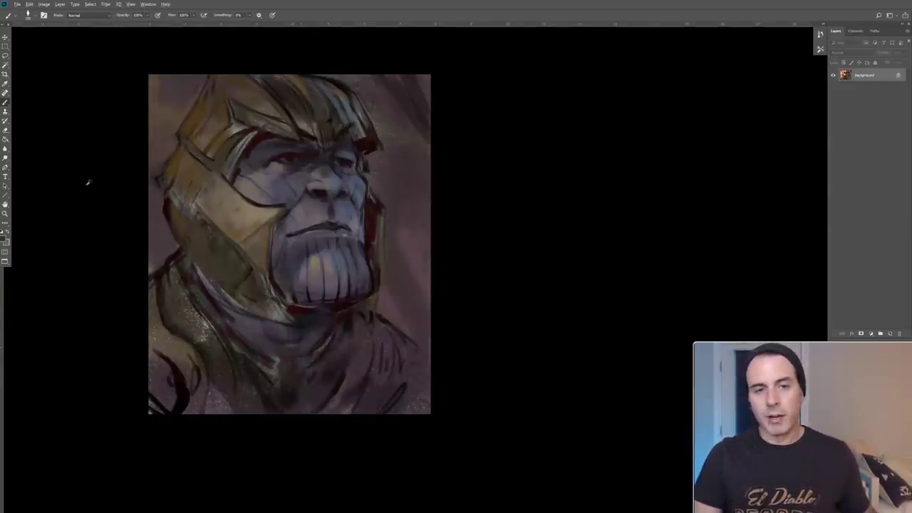
key("ctrl+z")
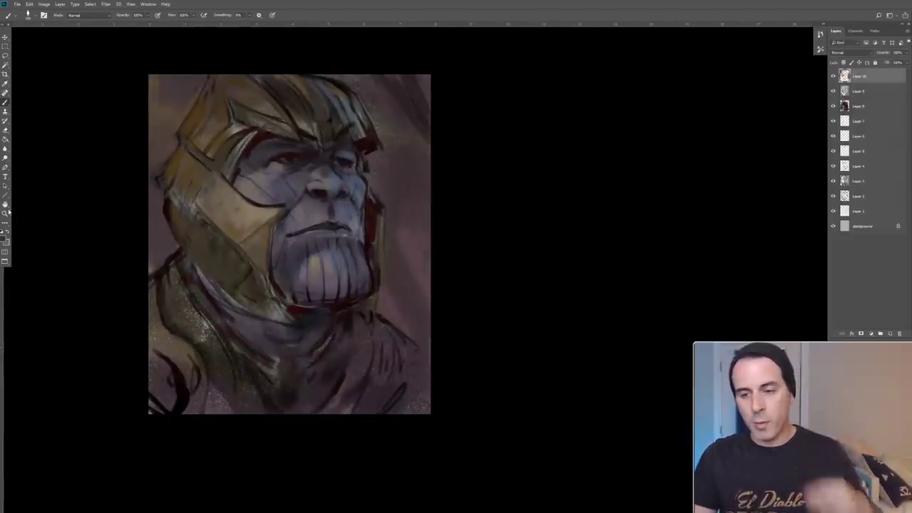
left_click(5, 213)
left_click(295, 159)
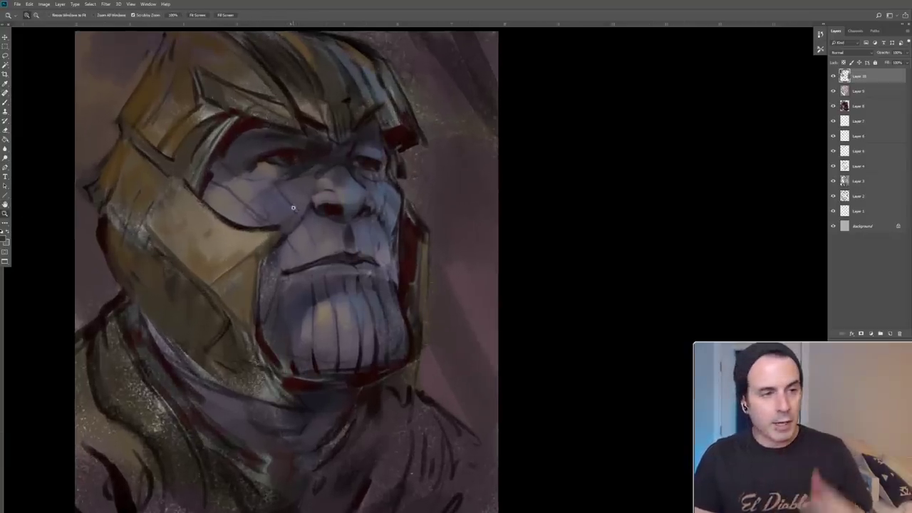
left_click_drag(293, 207, 580, 235)
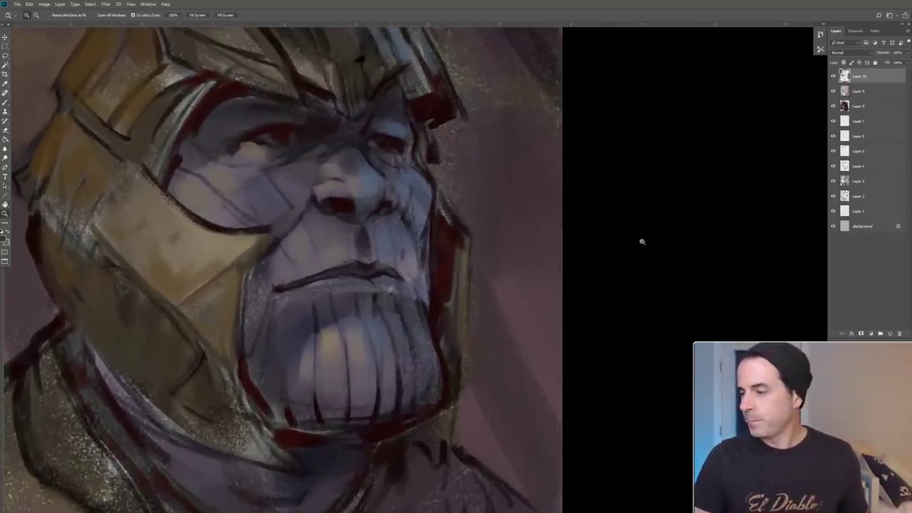
left_click(891, 335)
left_click_drag(319, 203, 355, 213)
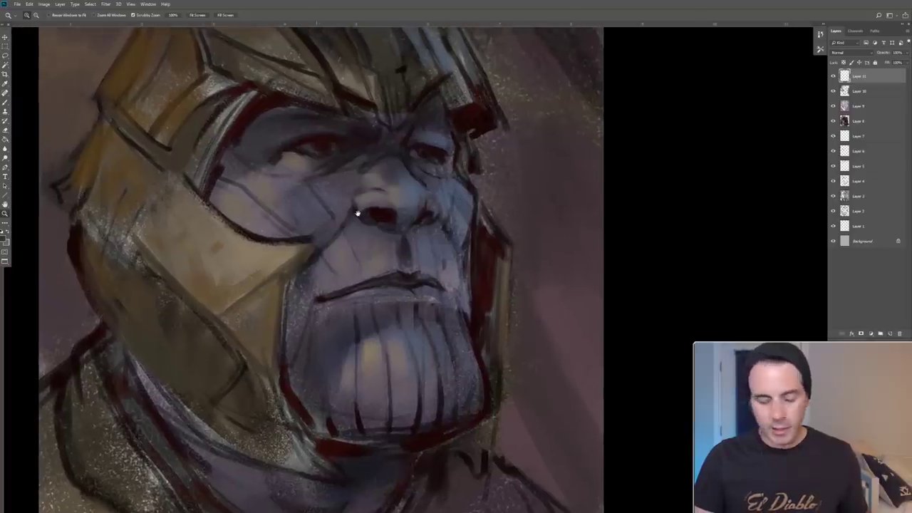
left_click(6, 104)
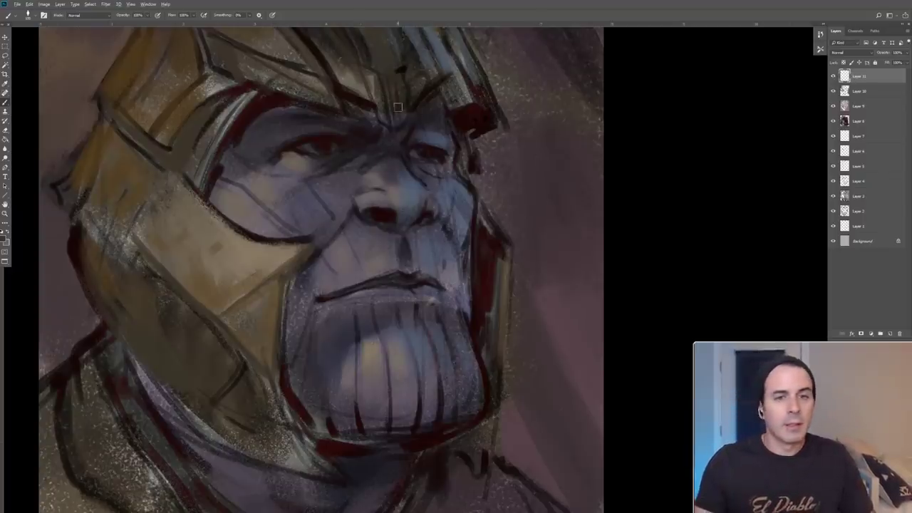
- Choose a muted purple and paint over the sketch lines around the nostrils and upper lip, blending with sampled skin tones
left_click(400, 203, "alt")
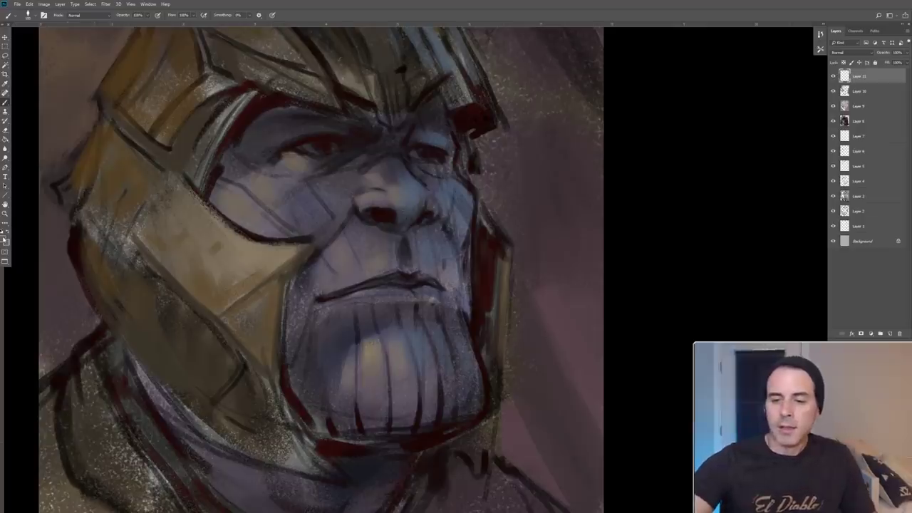
left_click(3, 240)
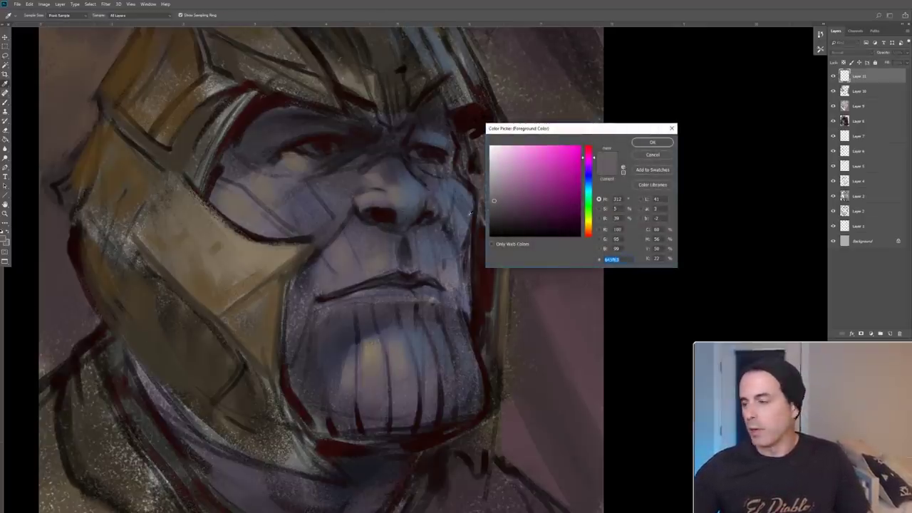
left_click(388, 229)
left_click(517, 203)
left_click(588, 161)
left_click(651, 143)
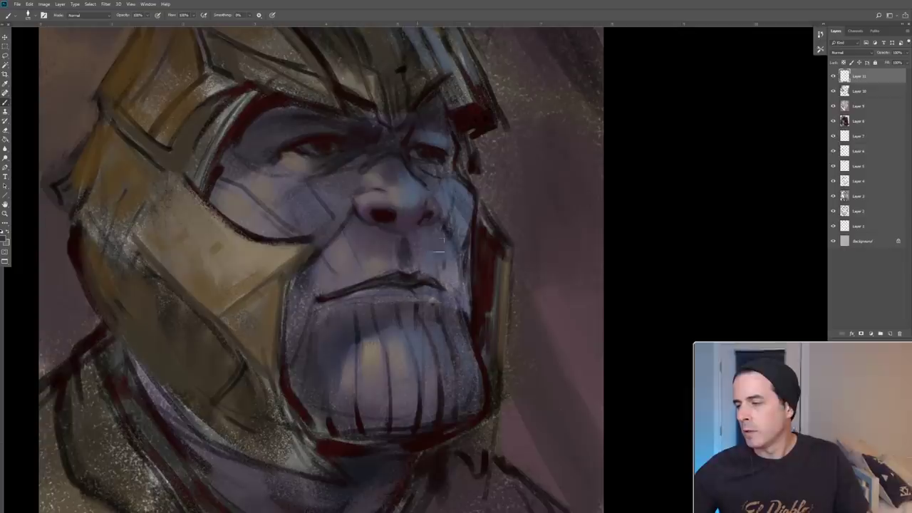
left_click(348, 218, "alt")
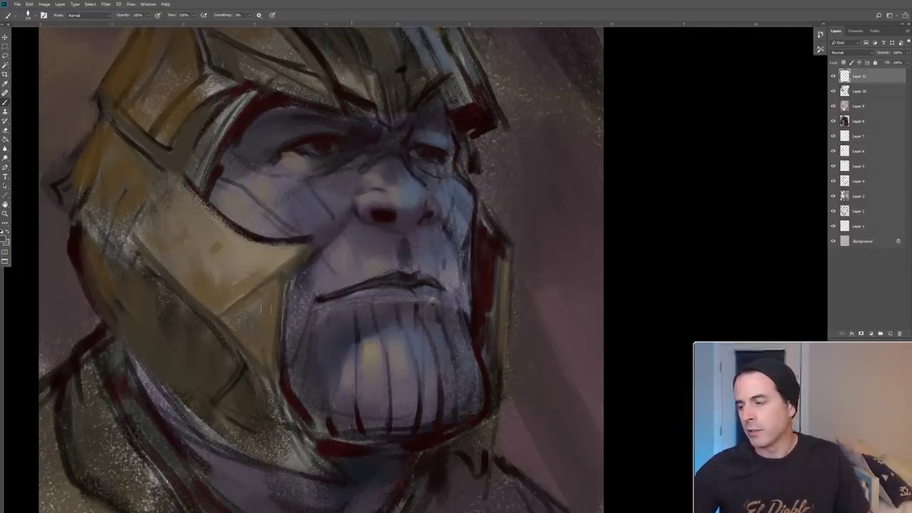
left_click(371, 238)
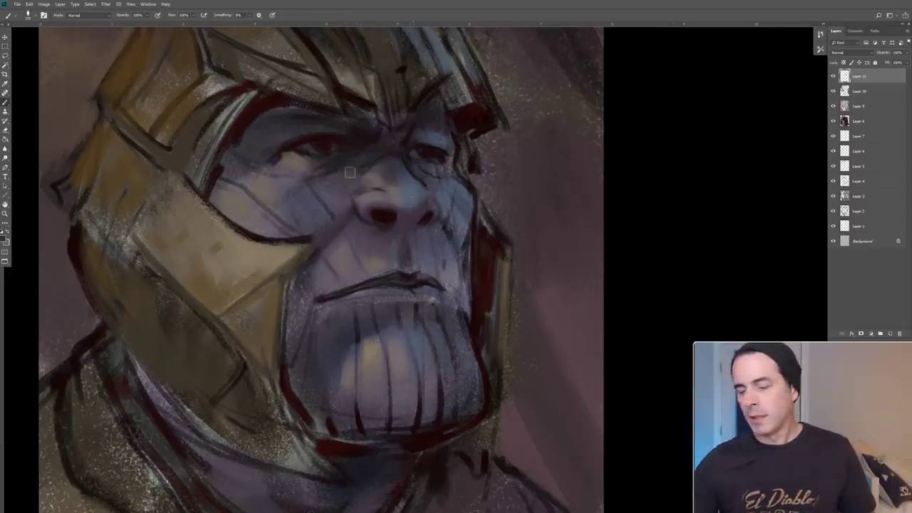
- Reduce the brush size and refine the lower eyelid and under-eye area of the nearer eye with sampled skin tones
key("[")
key("[")
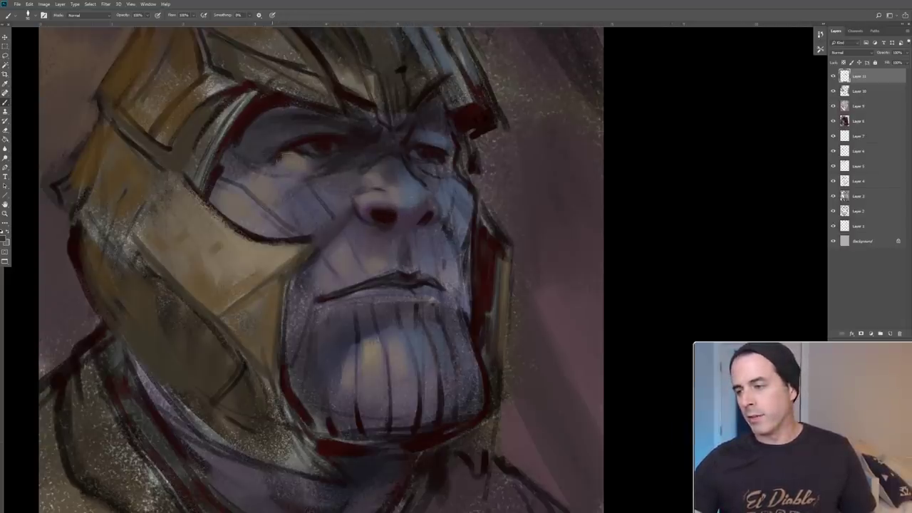
left_click(272, 166, "alt")
left_click(282, 156)
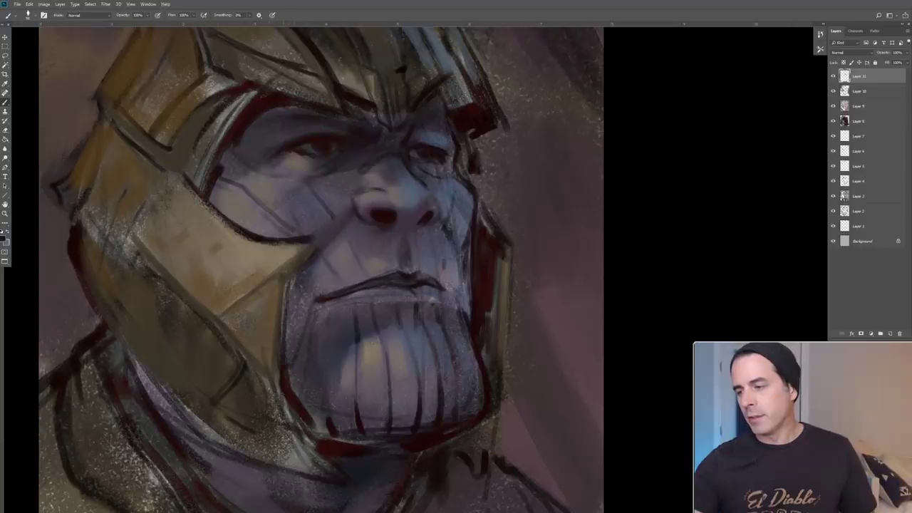
left_click(281, 163, "alt")
left_click(296, 160, "alt")
left_click(289, 154, "alt")
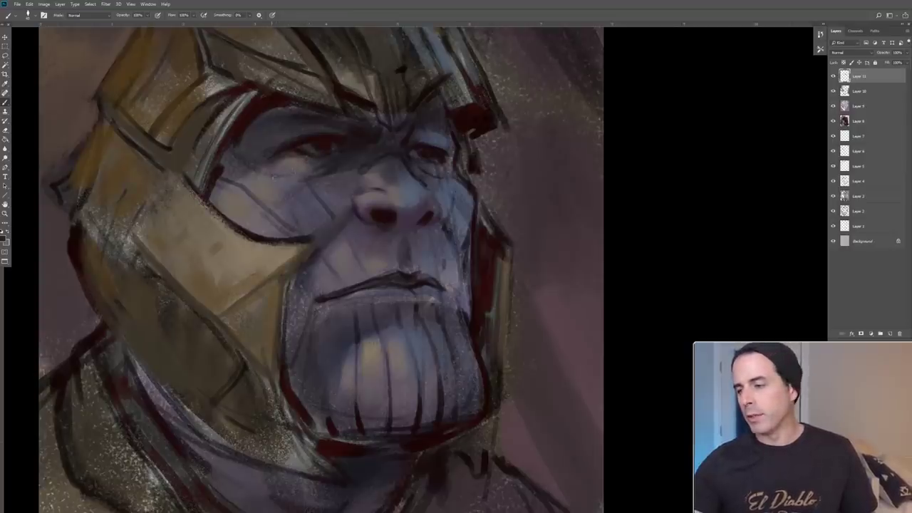
left_click_drag(281, 177, 317, 169)
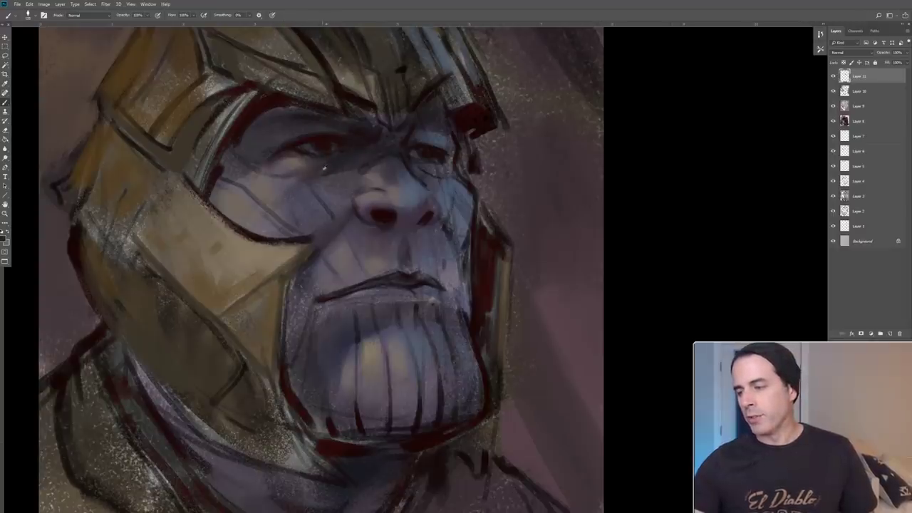
left_click(316, 172, "alt")
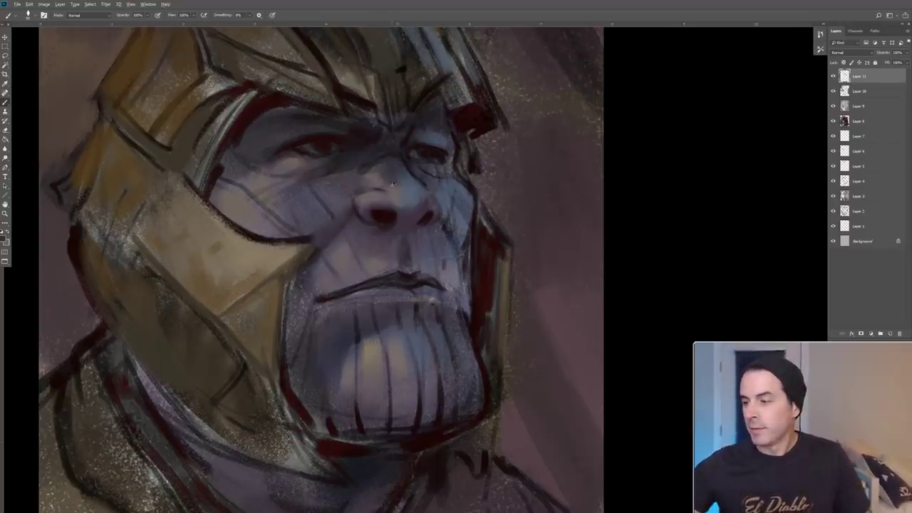
- Paint over the nose bridge and the inner corner of the farther eye, blending with sampled skin tones
key("h")
mouse_move(379, 176)
left_mouse_down()
mouse_move(392, 180)
mouse_move(373, 189)
mouse_move(390, 183)
left_mouse_up()
key("h")
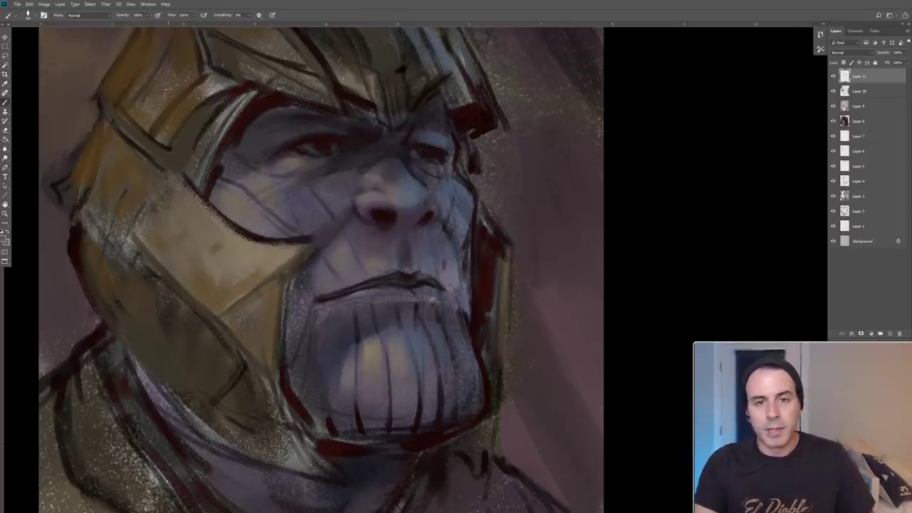
key("h")
left_click_drag(399, 175, 406, 177)
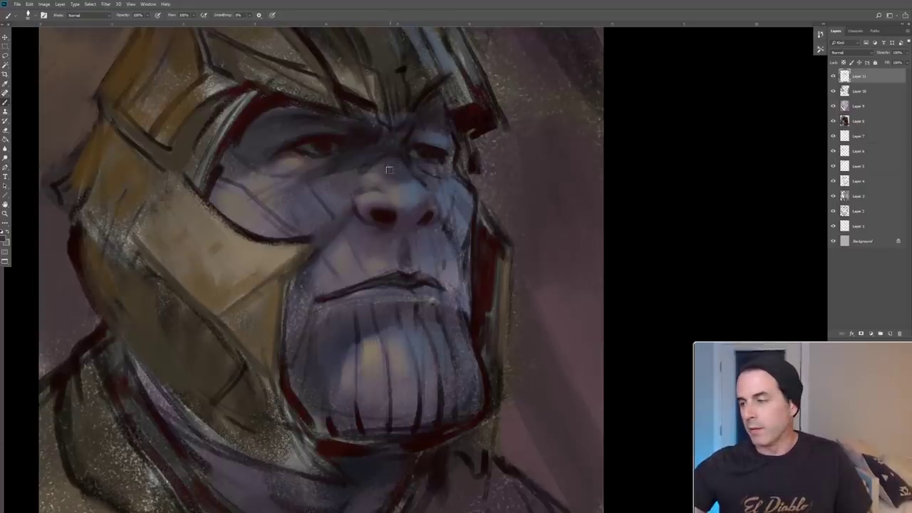
key("h")
mouse_move(433, 138)
left_mouse_down()
mouse_move(407, 148)
mouse_move(404, 136)
left_mouse_up()
left_click(393, 140, "alt")
left_click(411, 129, "alt")
left_click(407, 148, "alt")
- Refine the helmet's central point between the brows with sampled helmet tones, brushing down toward the nose bridge
key("h")
mouse_move(407, 121)
left_mouse_down()
mouse_move(379, 97)
mouse_move(387, 74)
mouse_move(366, 74)
mouse_move(384, 114)
left_mouse_up()
left_click(371, 74, "alt")
left_click(387, 74, "alt")
left_click_drag(372, 80, 383, 110)
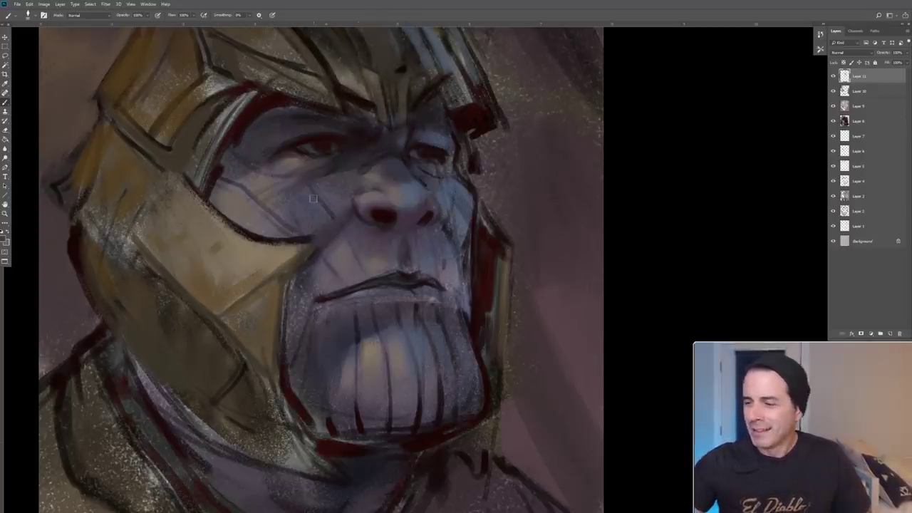
- Blend the brow and eye socket area around the nearer eye using sampled skin and shadow tones
key("z")
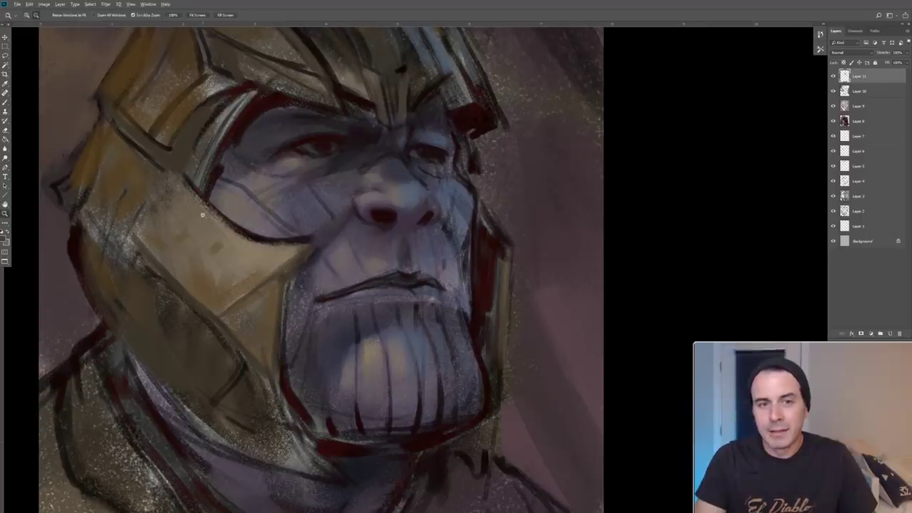
left_click(197, 213, "alt")
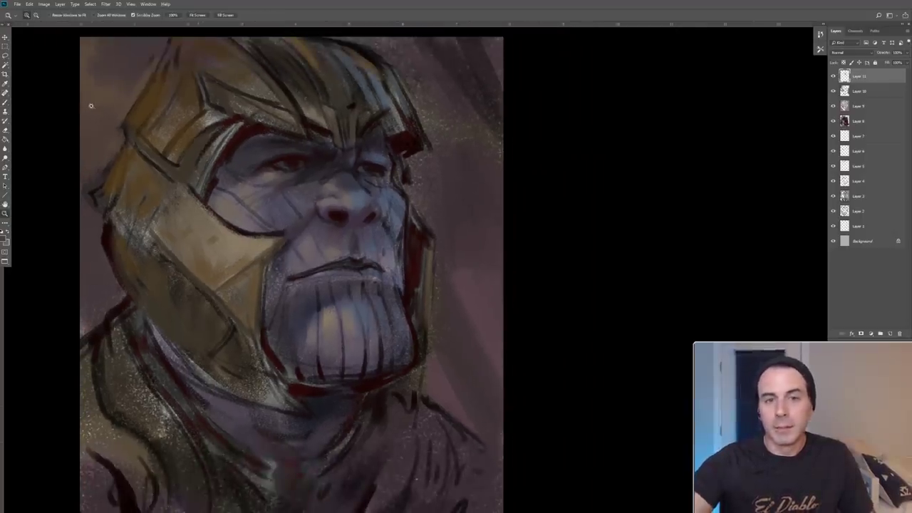
key("b")
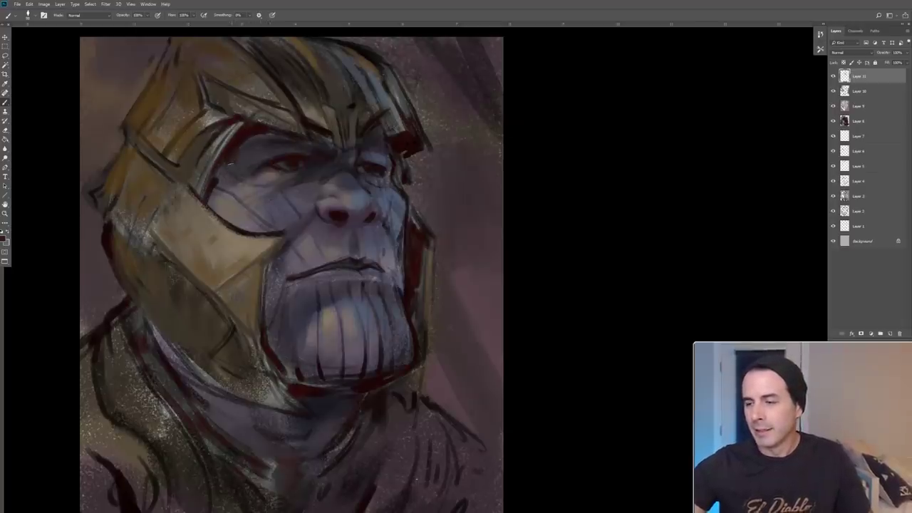
left_click(239, 155, "alt")
left_click(269, 181, "alt")
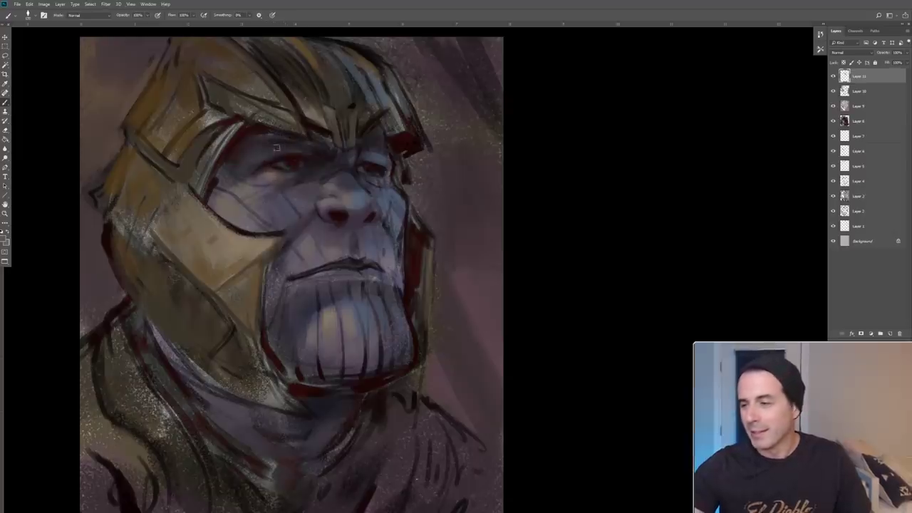
left_click(245, 161, "alt")
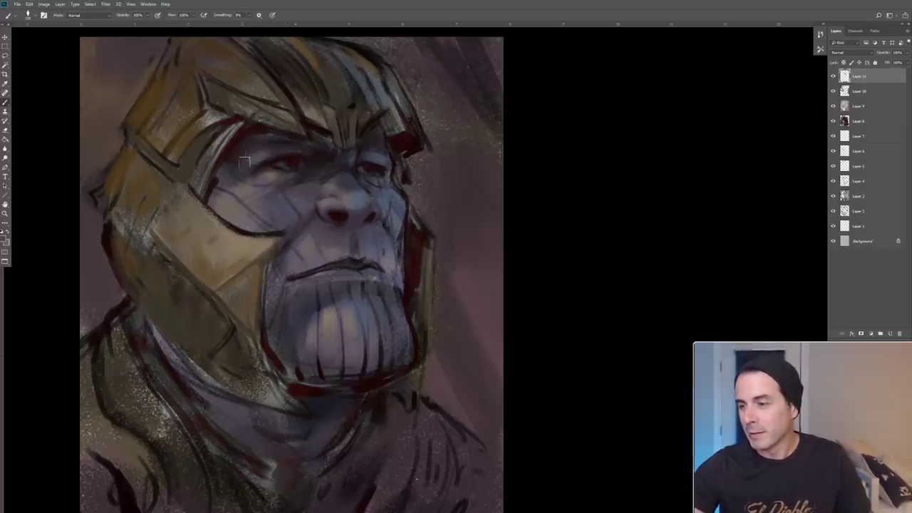
left_click(246, 144, "alt")
left_click(239, 170, "alt")
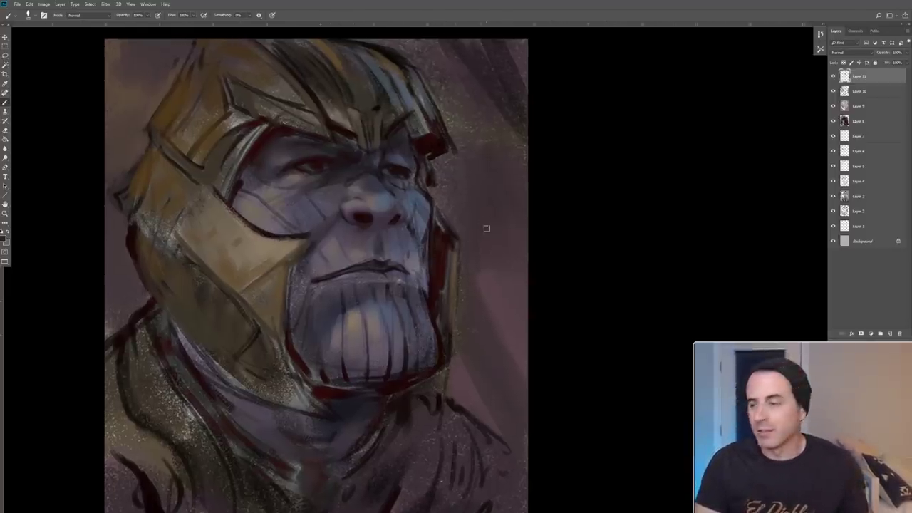
- Add a new top layer, fill it with a muted olive-brown, and lower its opacity to a faint veil over the portrait
left_click(889, 334)
left_click(5, 140)
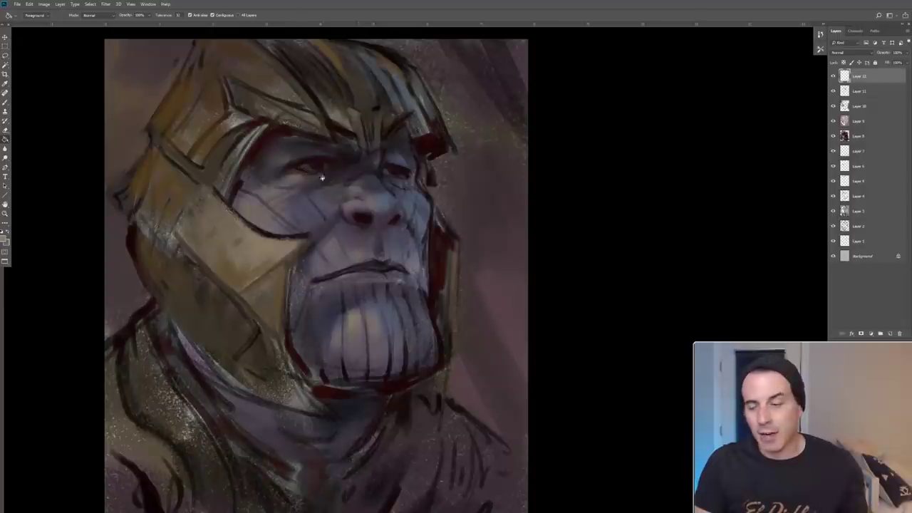
left_click(400, 200)
left_click(907, 53)
left_click_drag(878, 62, 881, 60)
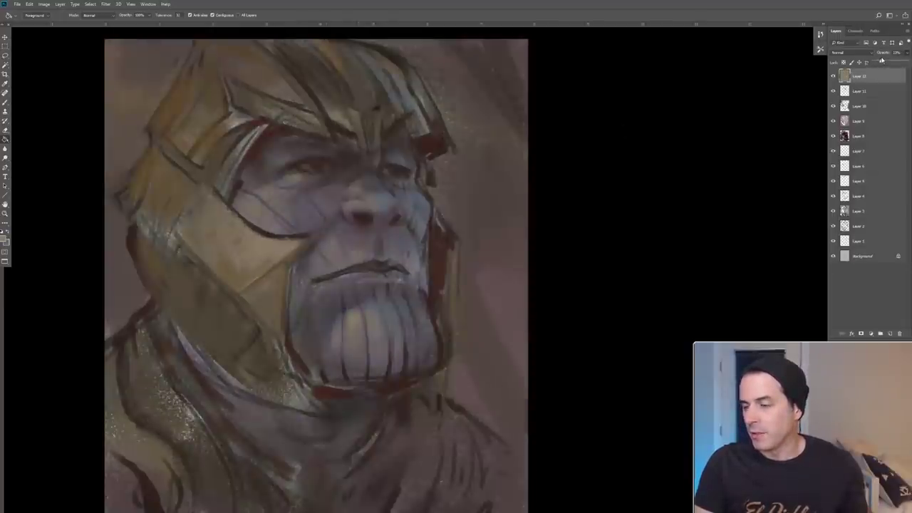
- Set the brush flow to 40% and turn on pen pressure control for brush size
left_click(8, 103)
left_click(33, 15)
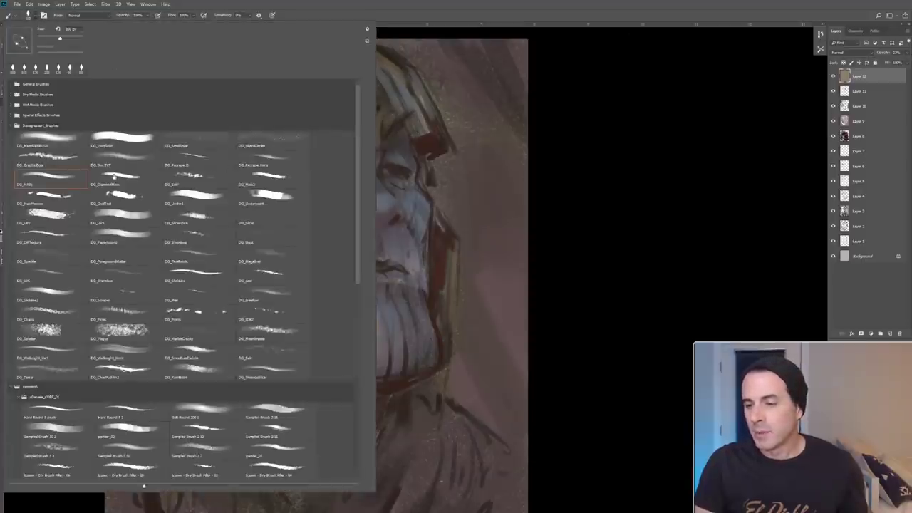
left_click(326, 3)
left_click(194, 15)
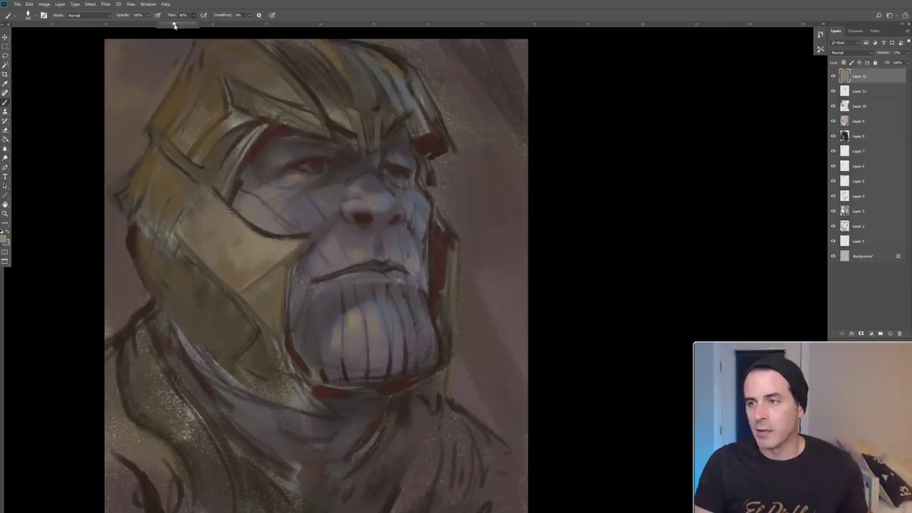
left_click(272, 15)
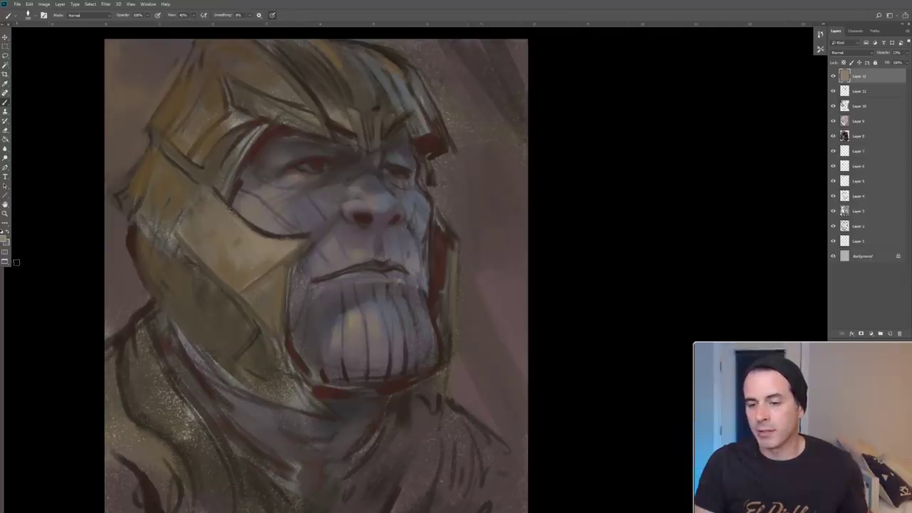
- Choose a near-black brush colour and add a new layer above the olive-brown veil for line work on the enlarged face
left_click(5, 237)
left_click(567, 227)
left_click(594, 235)
left_click(652, 142)
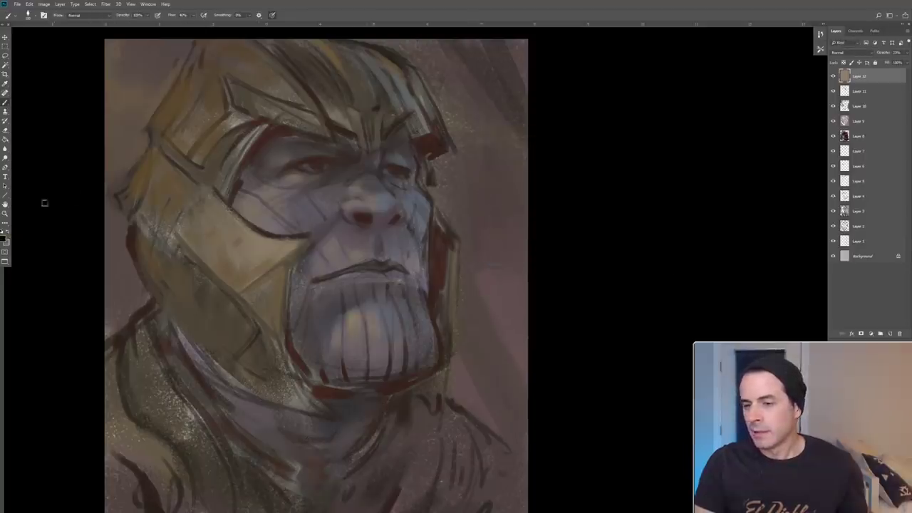
key("z")
left_click(285, 175)
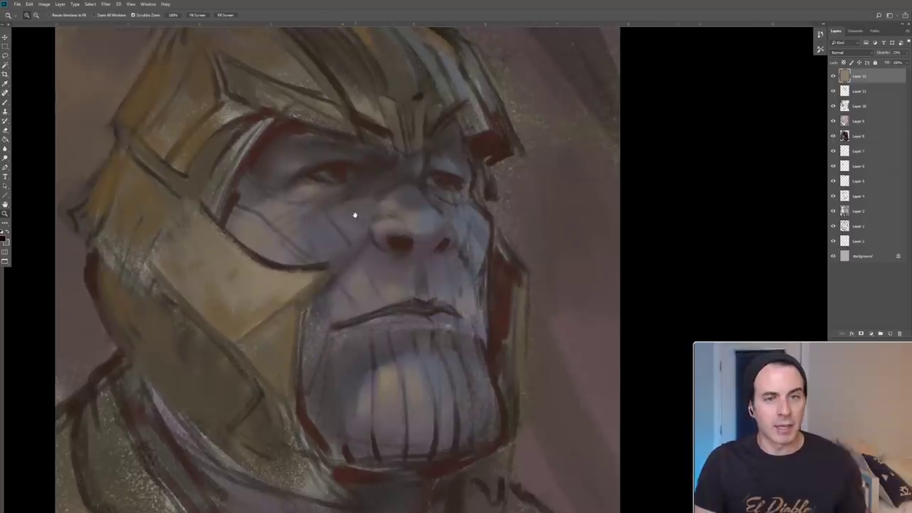
key("b")
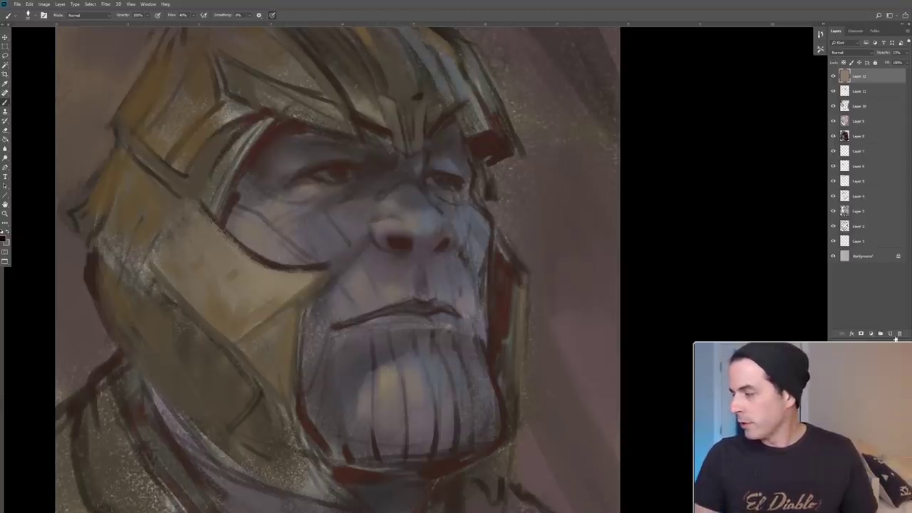
left_click(889, 333)
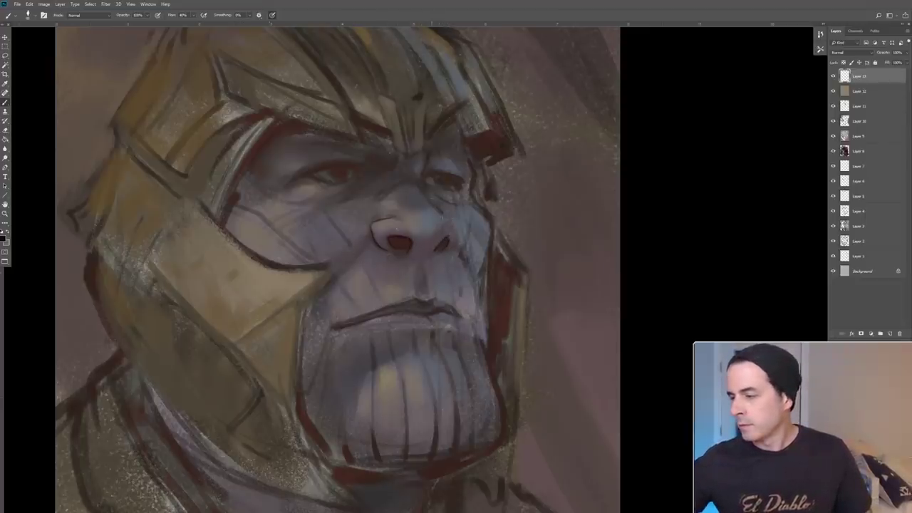
- Draw crisp dark lines around the nostril wing, along the mouth line, and down the far cheek's contour
left_click_drag(433, 206, 455, 235)
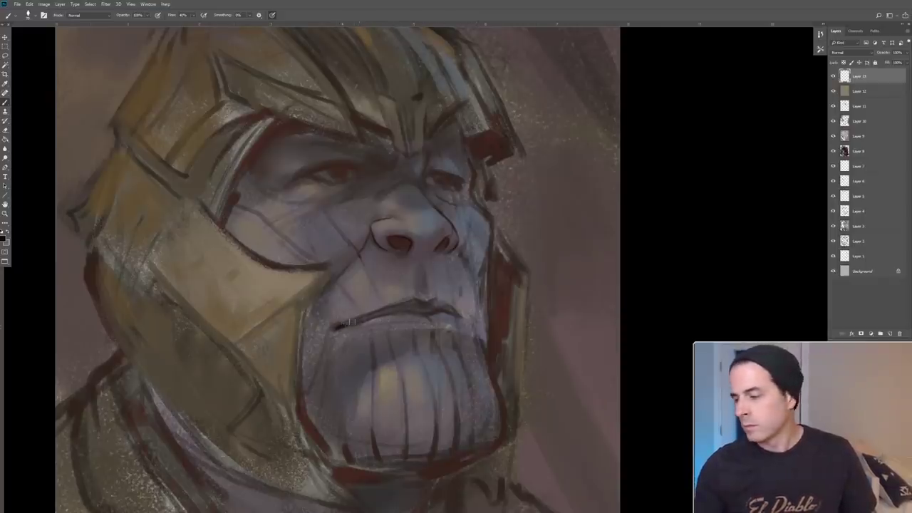
left_click_drag(333, 328, 377, 317)
left_click_drag(385, 315, 428, 315)
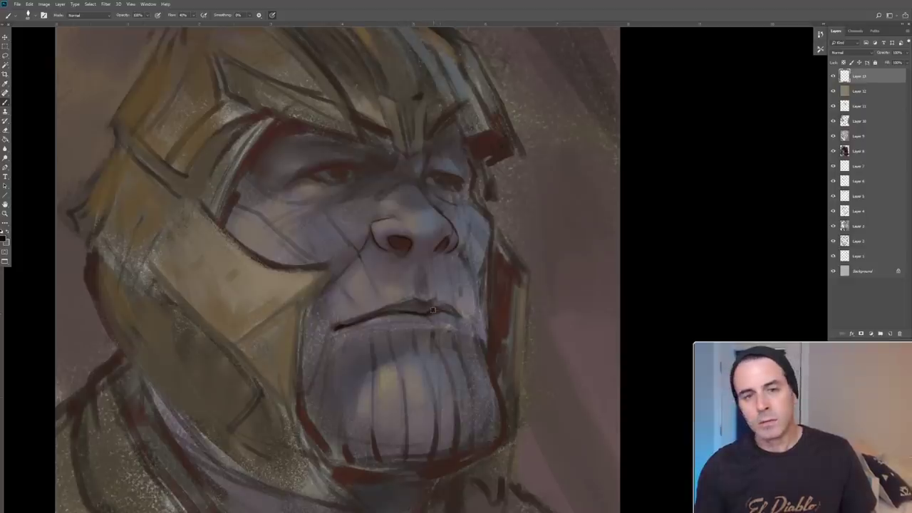
left_click_drag(430, 309, 451, 312)
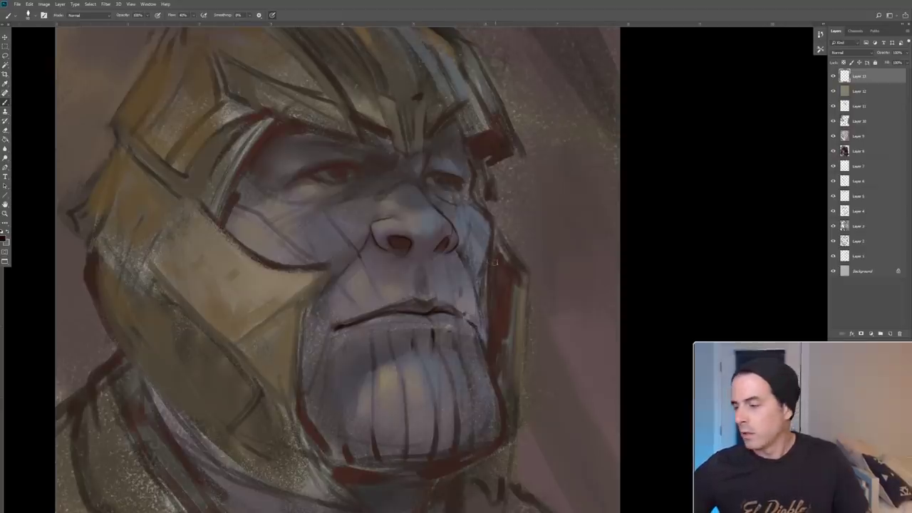
left_click_drag(489, 249, 487, 349)
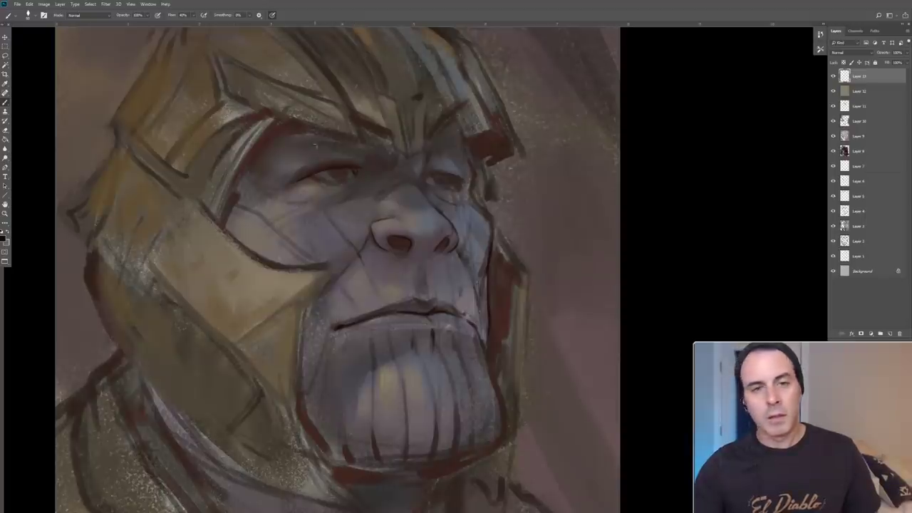
- Define the lids and lower edges of both eyes and the inner eye corner beside the nose bridge with thin dark strokes
left_click_drag(320, 182, 339, 184)
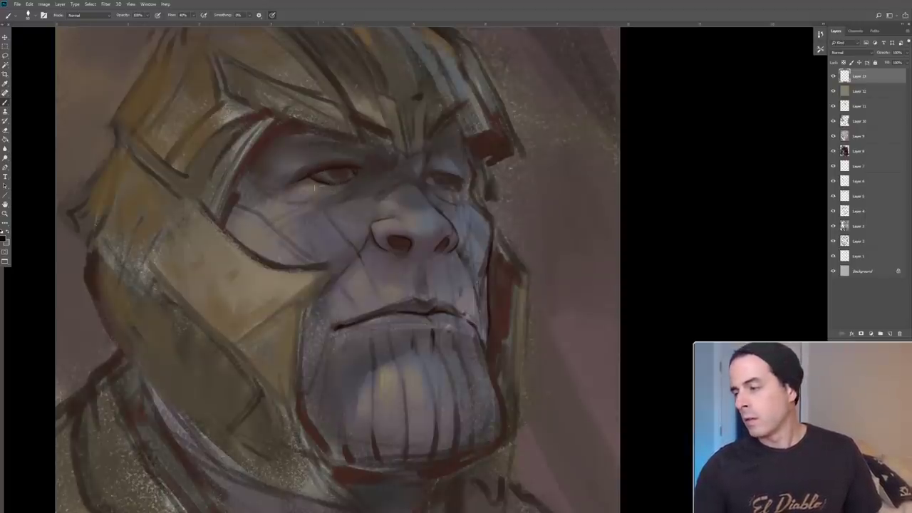
left_click_drag(321, 189, 339, 190)
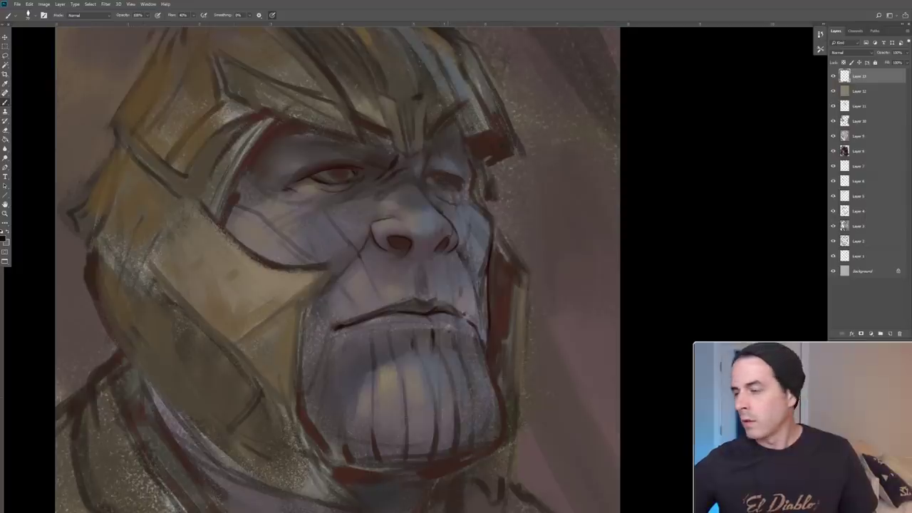
left_click_drag(427, 153, 420, 174)
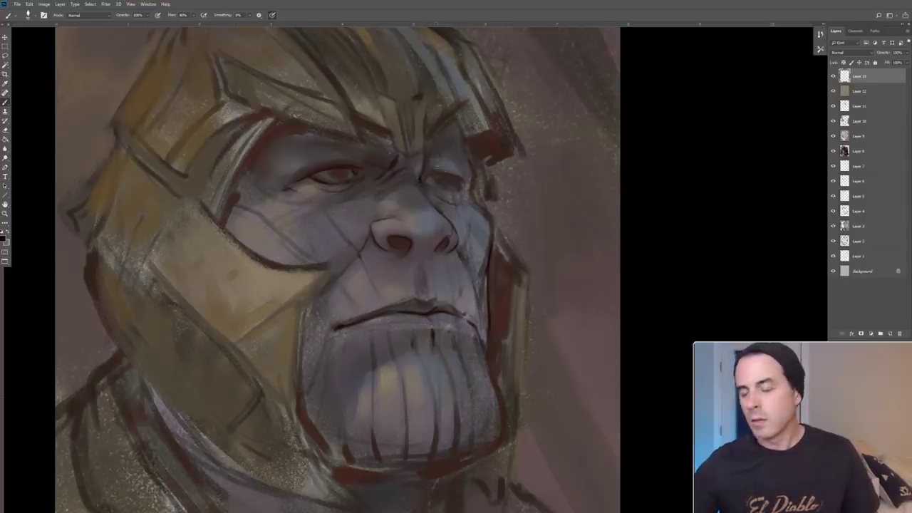
left_click_drag(428, 180, 448, 175)
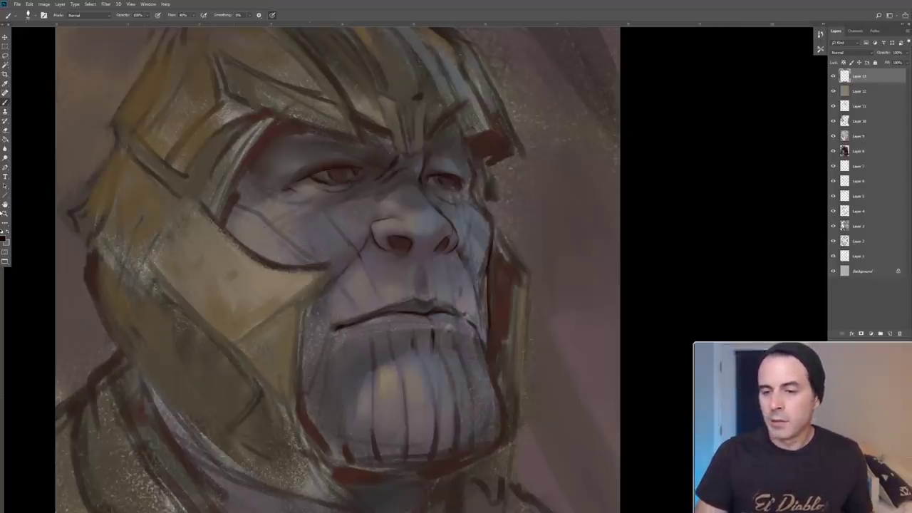
- Outline the helmet's far-side edges from brow to jaw and the seam on the near cheek plate with dark brush lines
key("z")
left_click(171, 240, "alt")
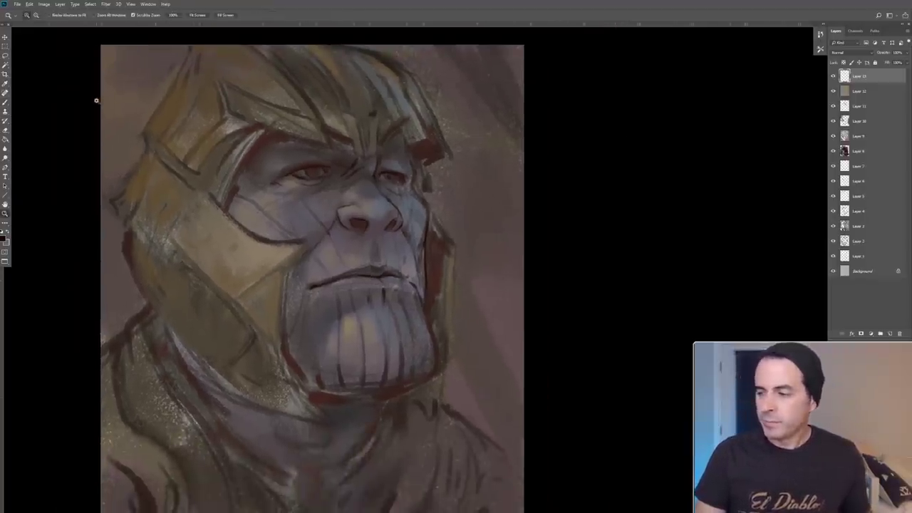
left_click(5, 103)
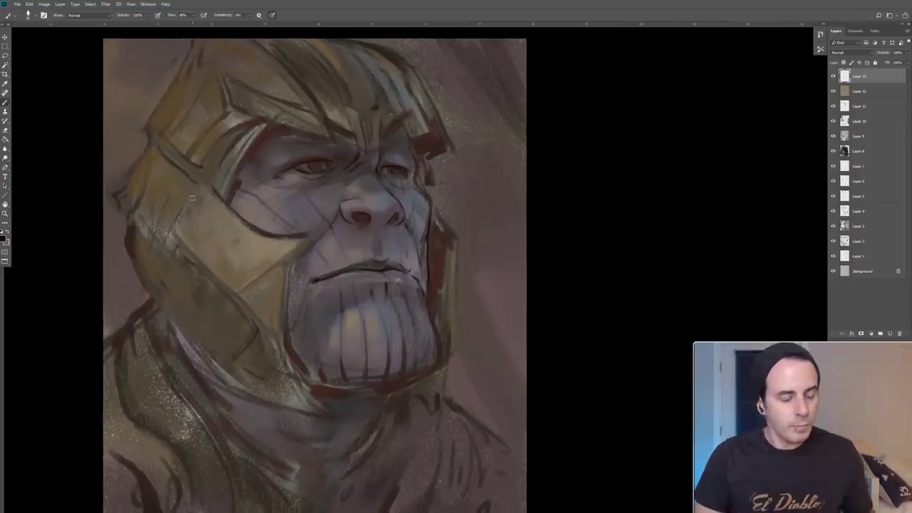
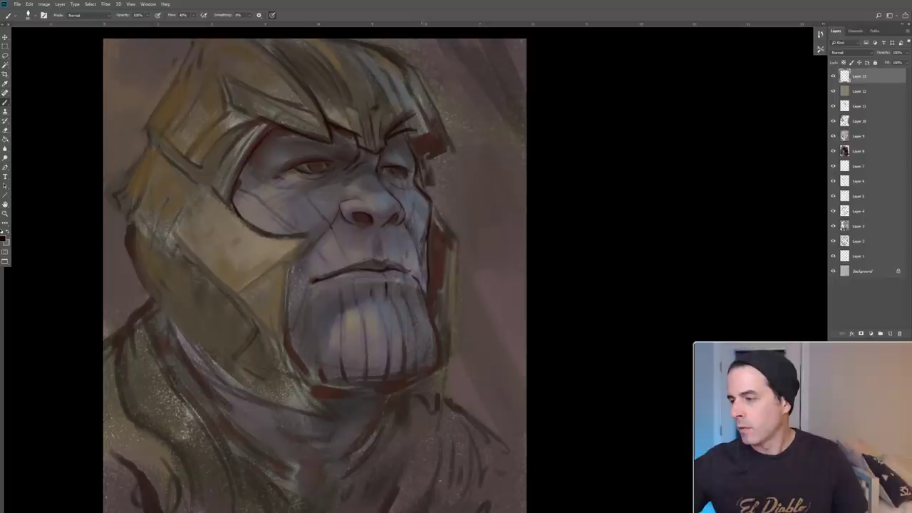
left_click_drag(423, 171, 431, 193)
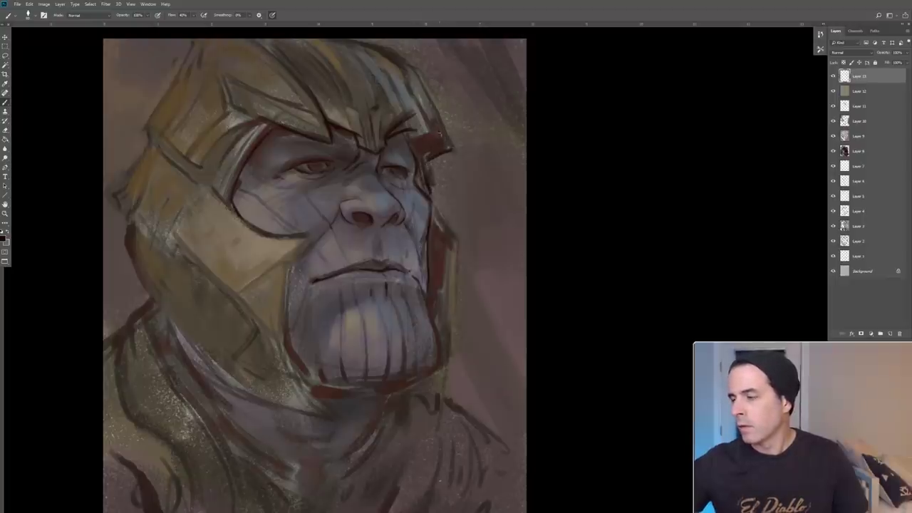
left_click_drag(426, 164, 450, 147)
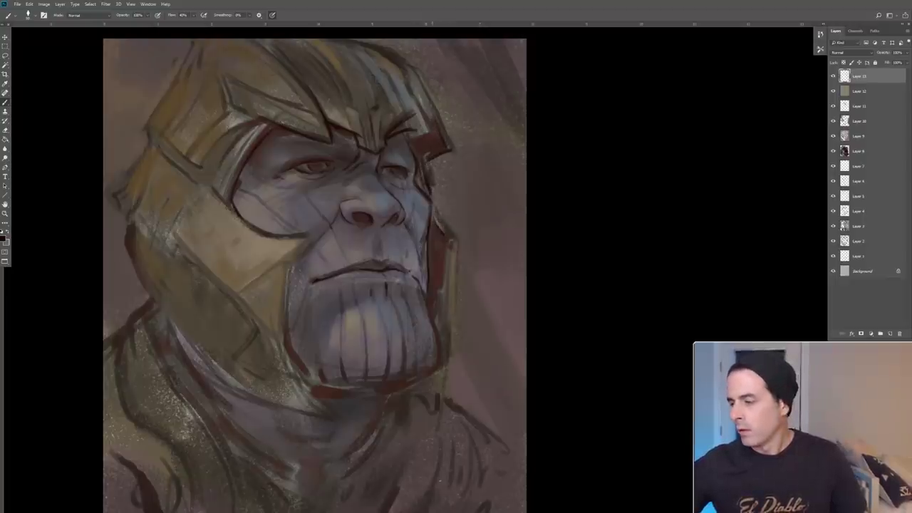
left_click_drag(439, 218, 442, 233)
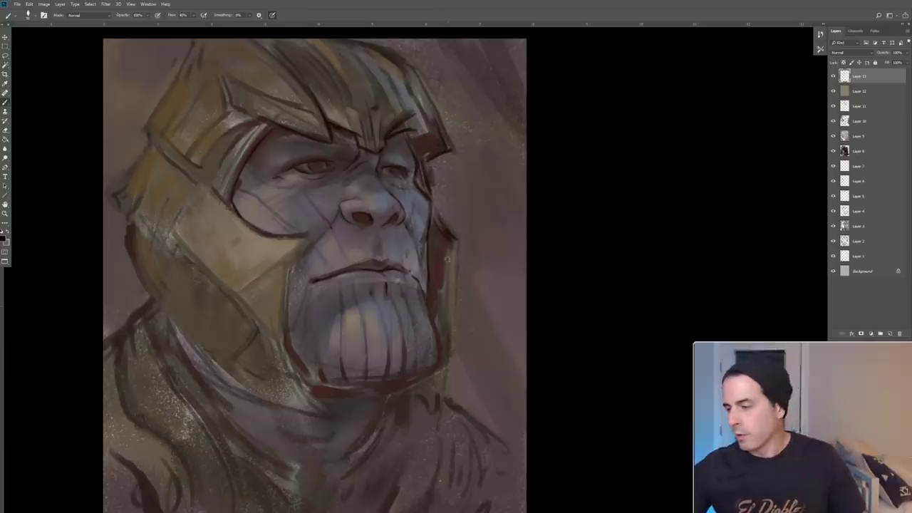
left_click_drag(443, 246, 445, 294)
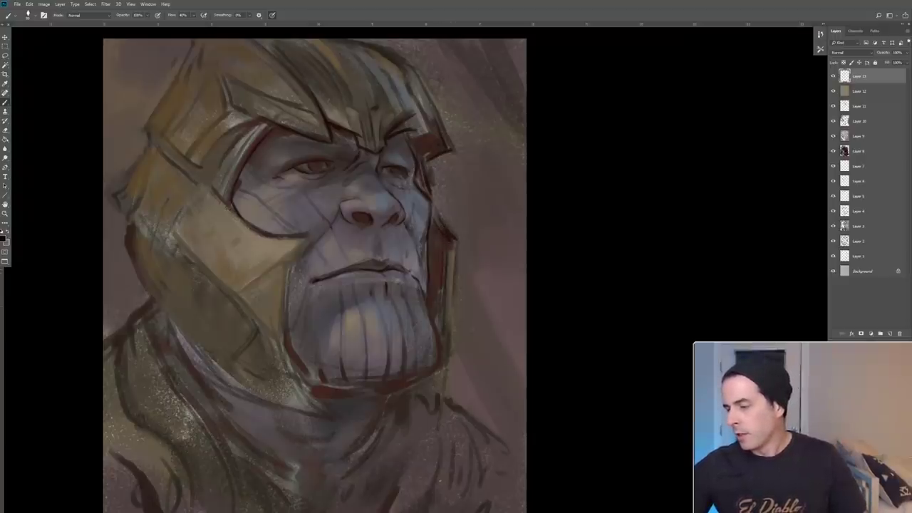
left_click_drag(446, 294, 446, 388)
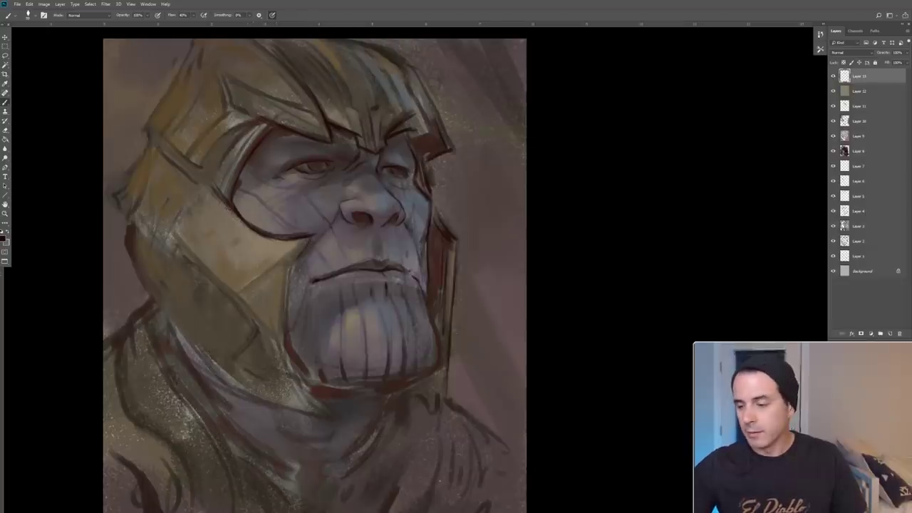
left_click_drag(243, 293, 301, 246)
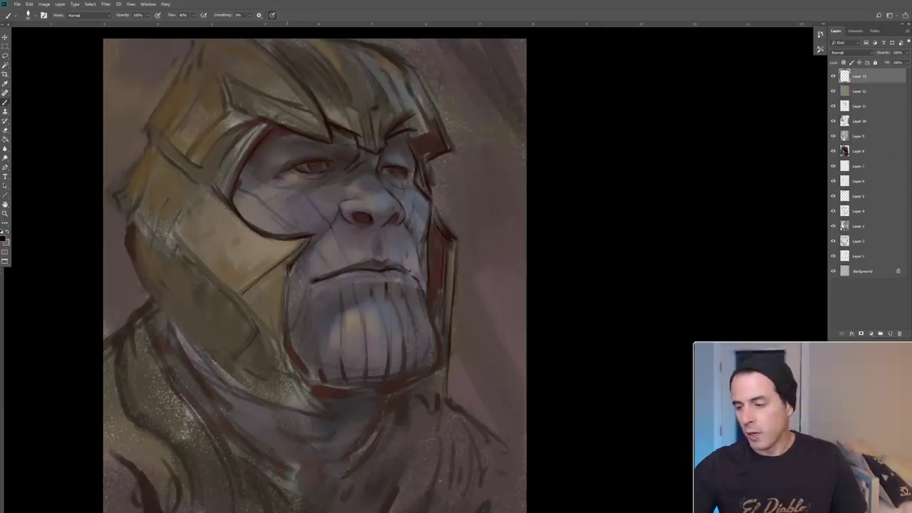
- Draw crisp dark lines along the near cheek plate's inner edge, around the underside of the chin, and down the far neck
left_click_drag(285, 278, 280, 344)
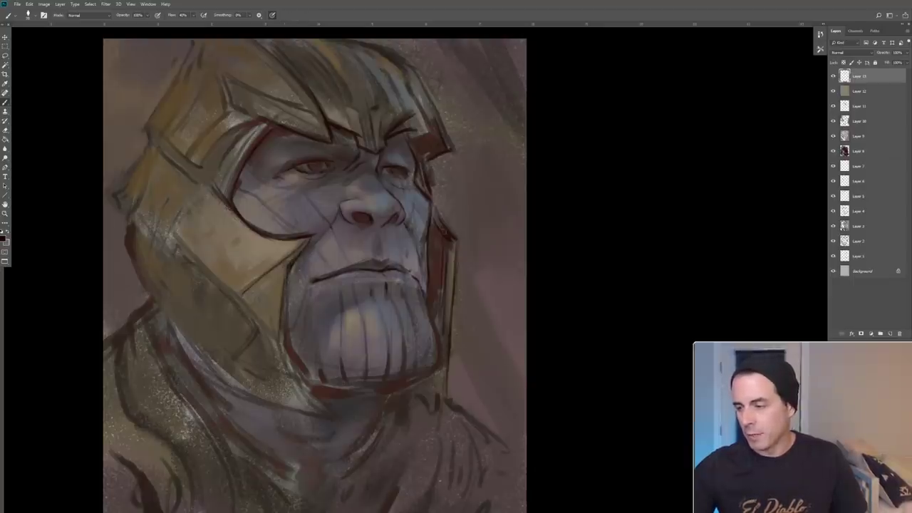
left_click_drag(287, 305, 285, 353)
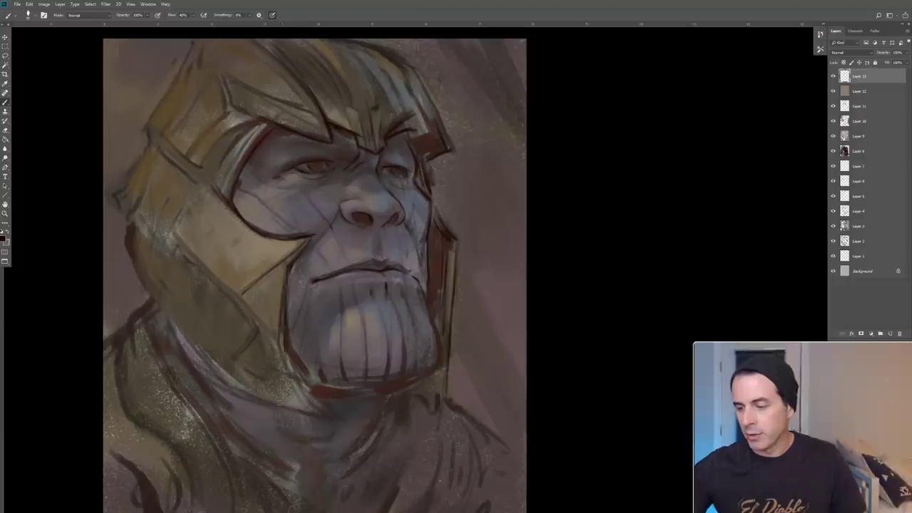
left_click_drag(285, 347, 334, 402)
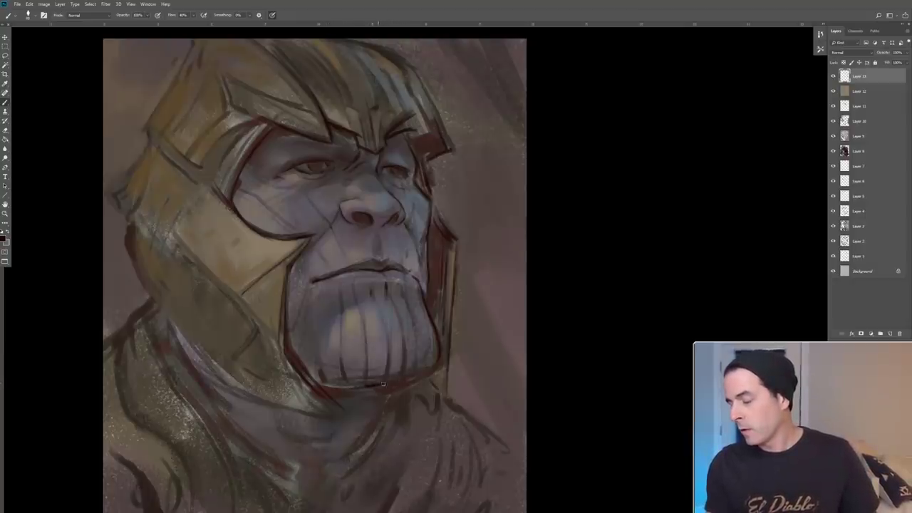
left_click_drag(345, 388, 369, 384)
mouse_move(435, 367)
left_mouse_down()
mouse_move(359, 391)
mouse_move(382, 412)
mouse_move(352, 449)
left_mouse_up()
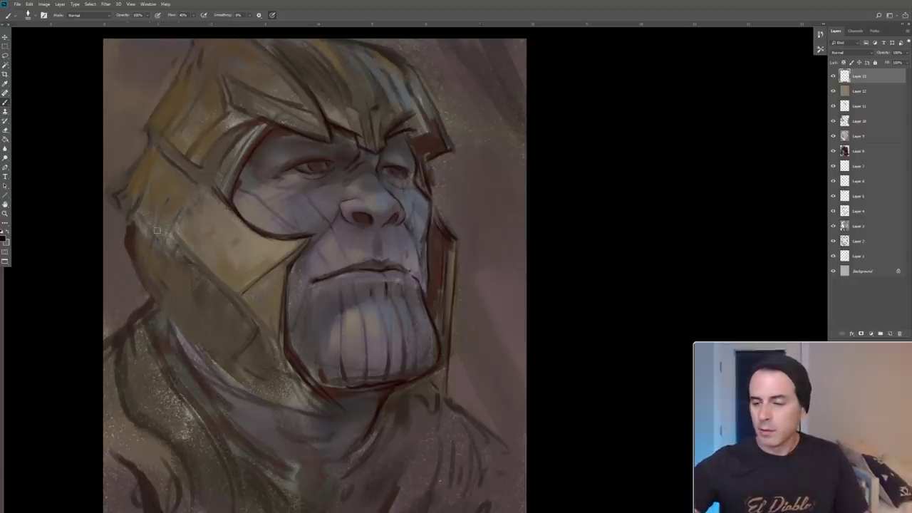
- Outline the helmet's rear and lower rim, the collar edge and the neckline with dark brush lines
left_click_drag(134, 248, 182, 331)
mouse_move(149, 290)
left_mouse_down()
mouse_move(187, 347)
mouse_move(238, 384)
mouse_move(311, 411)
left_mouse_up()
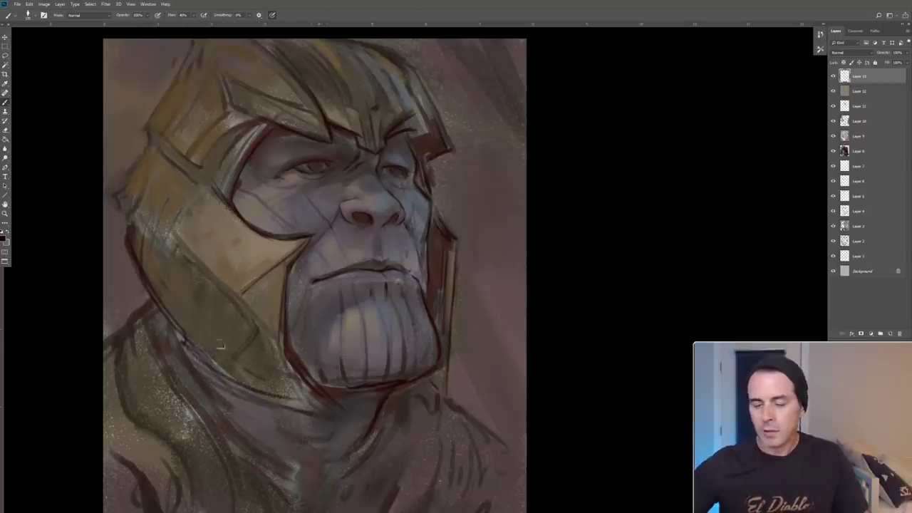
mouse_move(156, 324)
left_mouse_down()
mouse_move(156, 359)
mouse_move(243, 499)
left_mouse_up()
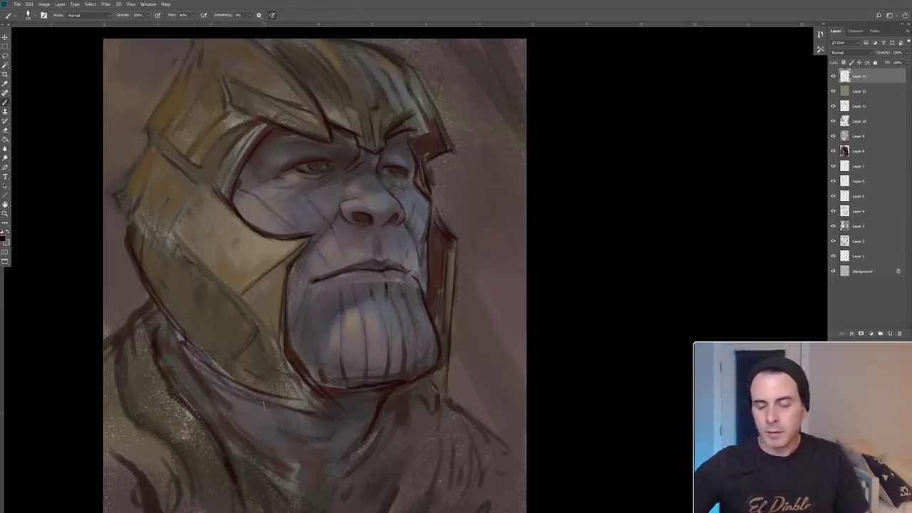
left_click_drag(207, 402, 288, 450)
mouse_move(235, 424)
left_mouse_down()
mouse_move(316, 453)
mouse_move(351, 435)
left_mouse_up()
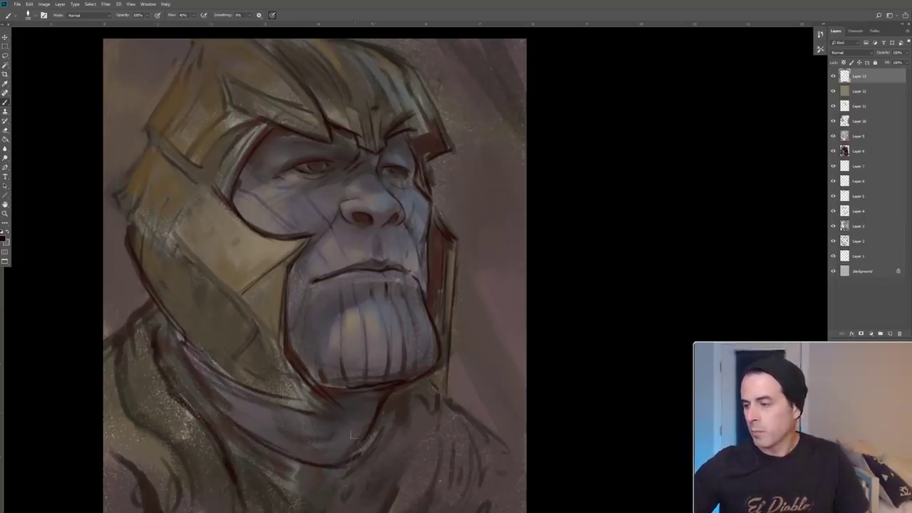
- Draw thin dark crease lines across the near cheek, beside the mouth corner, and down the far cheek
left_click_drag(238, 188, 300, 236)
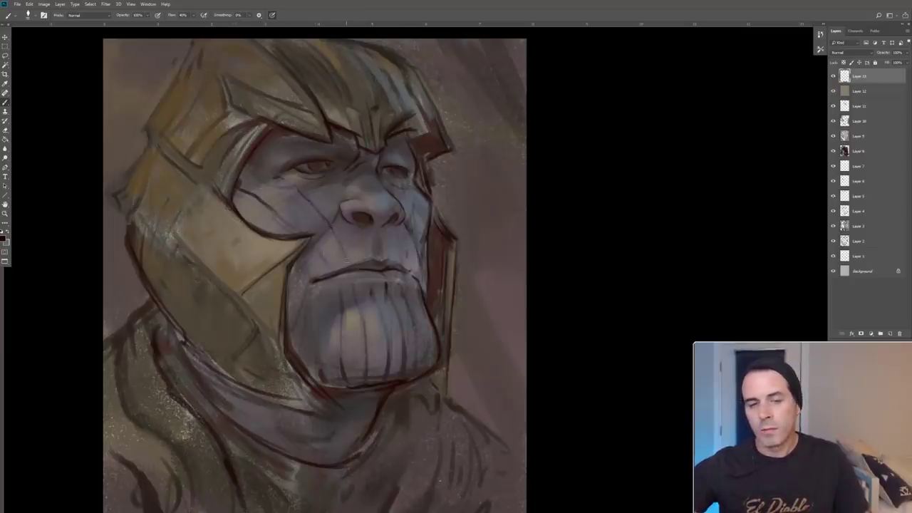
left_click_drag(308, 258, 319, 271)
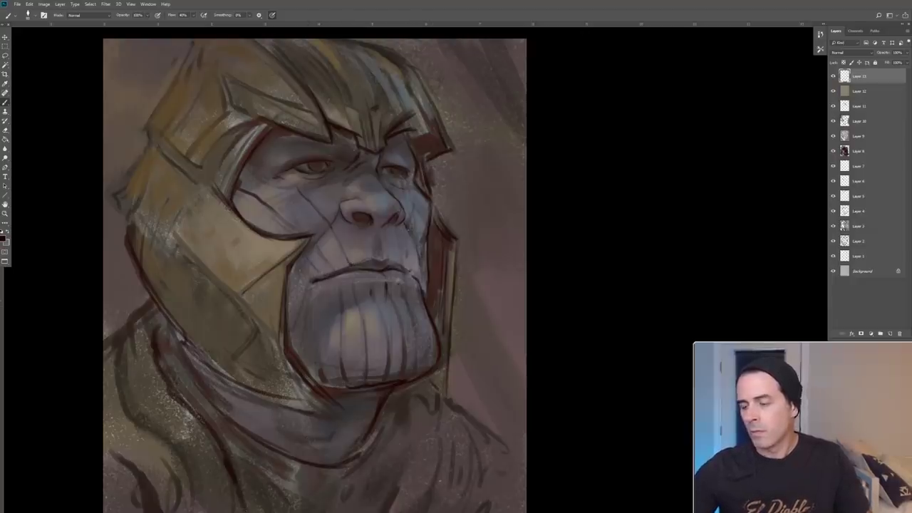
left_click_drag(412, 239, 414, 253)
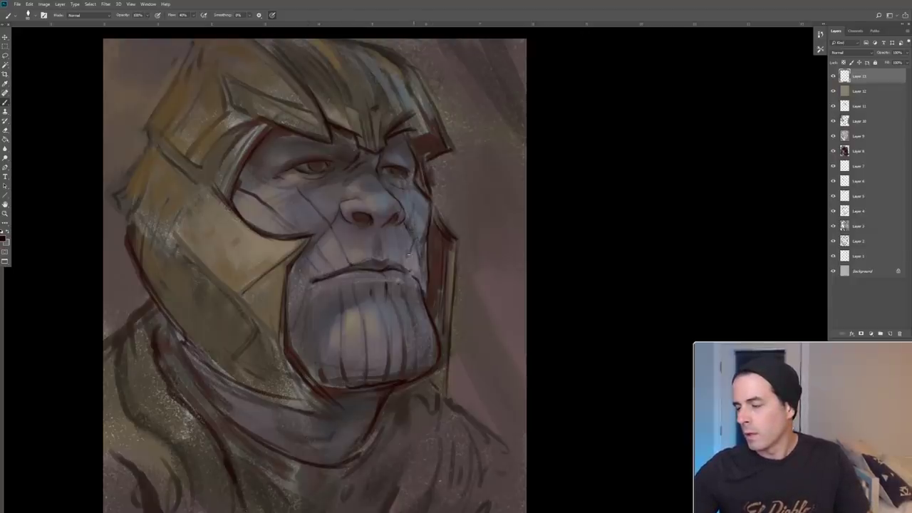
left_click_drag(417, 190, 420, 200)
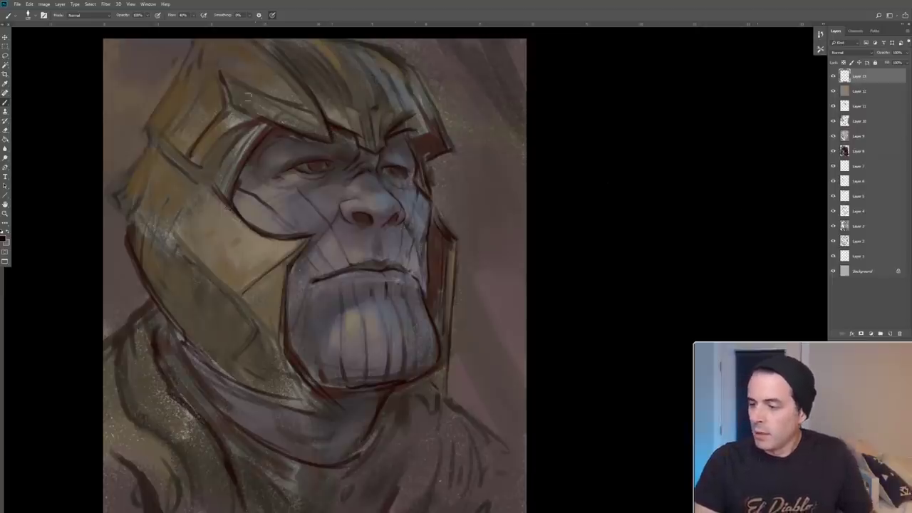
- Set the brush flow to 100% with pressure-controlled size off, and add a new layer above the line work
left_click(5, 213)
left_click(232, 249, "alt")
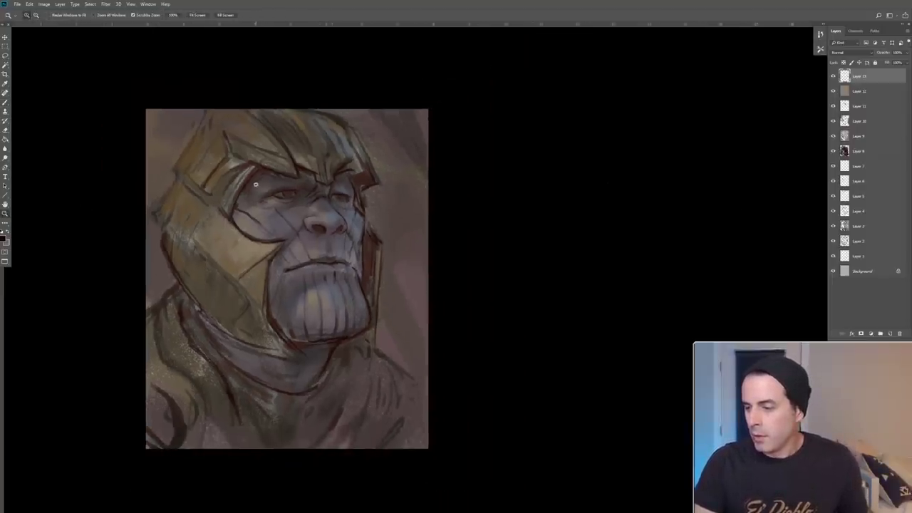
left_click(260, 208)
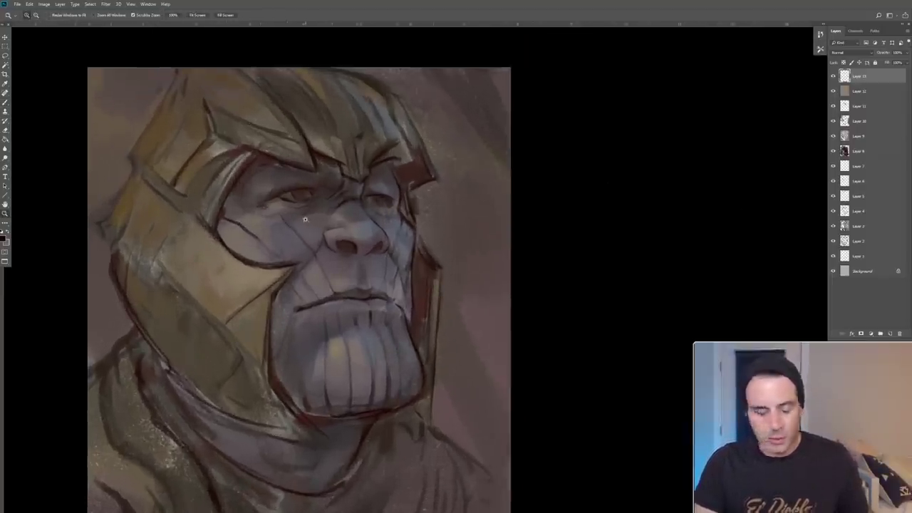
left_click(5, 102)
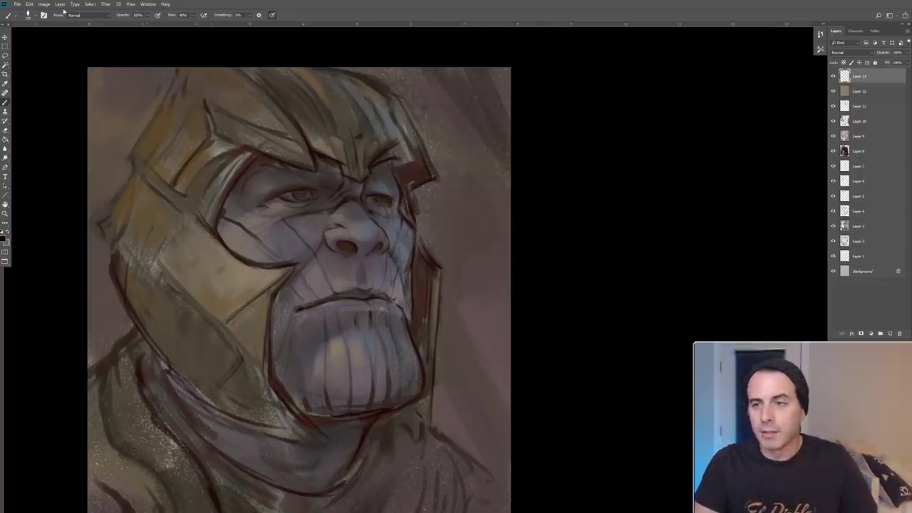
left_click(34, 16)
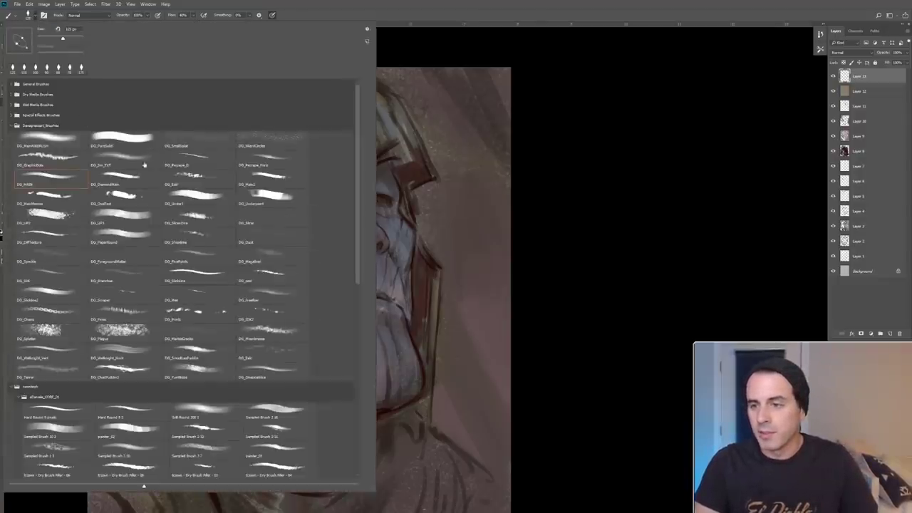
left_click(405, 3)
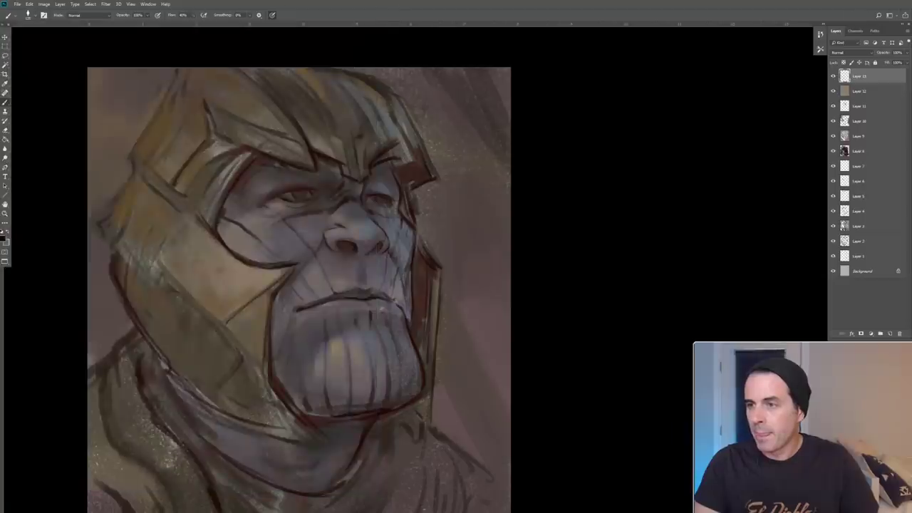
left_click(196, 16)
left_click(277, 17)
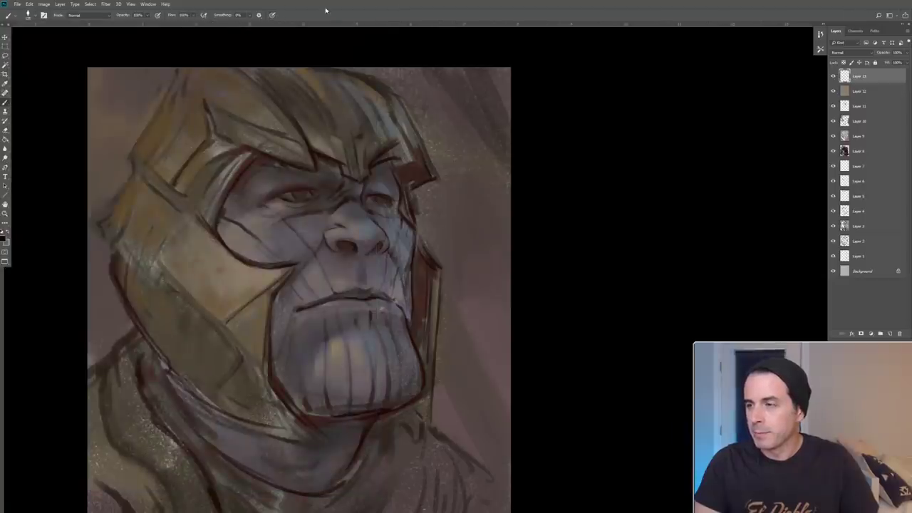
left_click(890, 333)
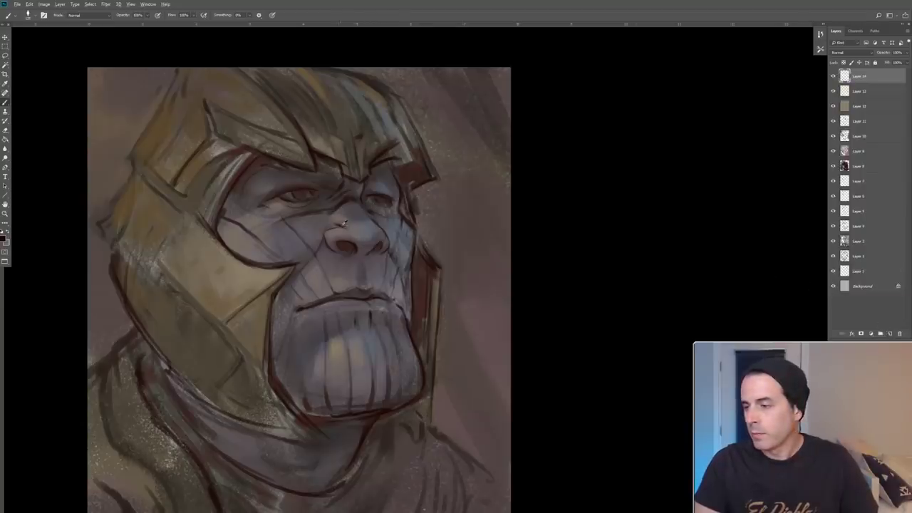
- Choose a lighter warm grey and paint soft highlights on the nose tip and nostril wing with colours sampled there
left_click(5, 241)
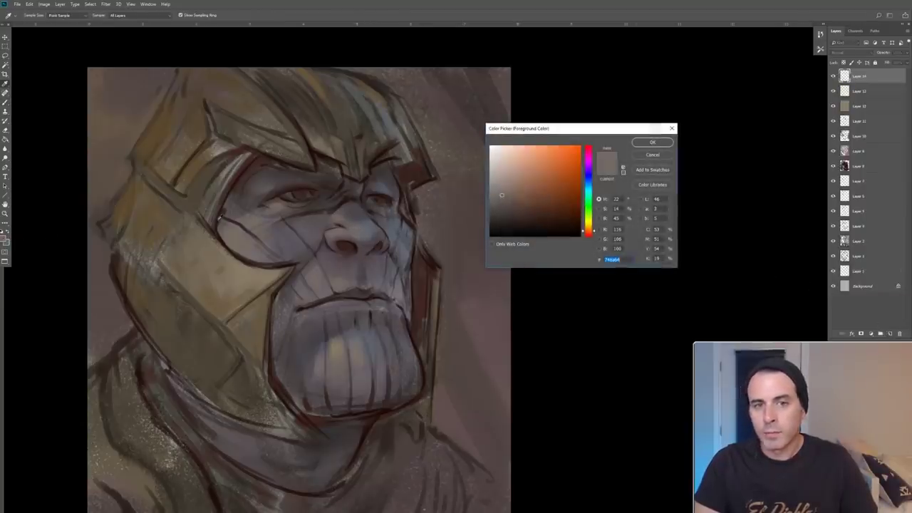
left_click(503, 172)
left_click(653, 143)
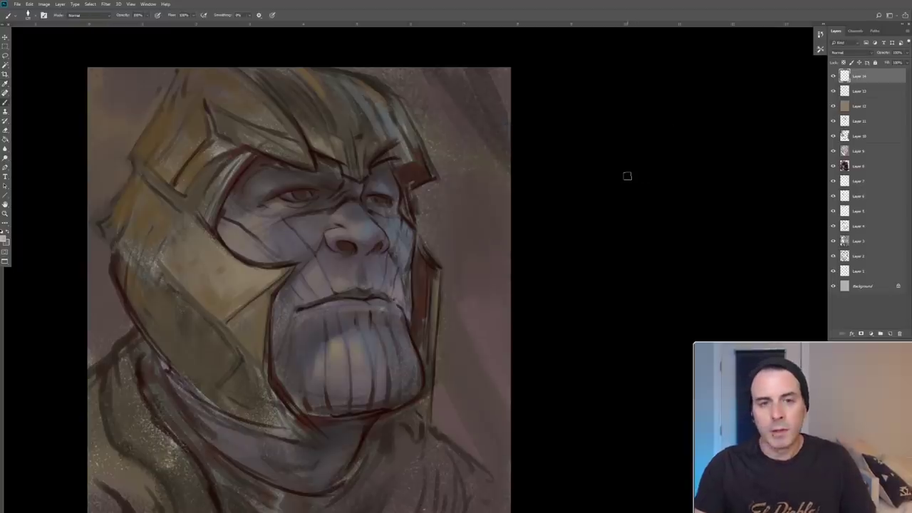
left_click(331, 235, "alt")
left_click(335, 232, "alt")
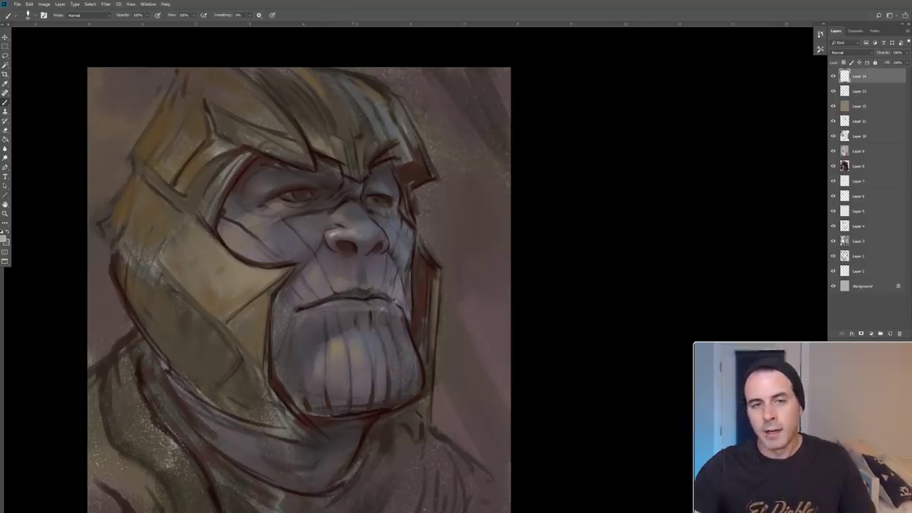
left_click_drag(355, 230, 358, 226)
left_click(358, 224, "alt")
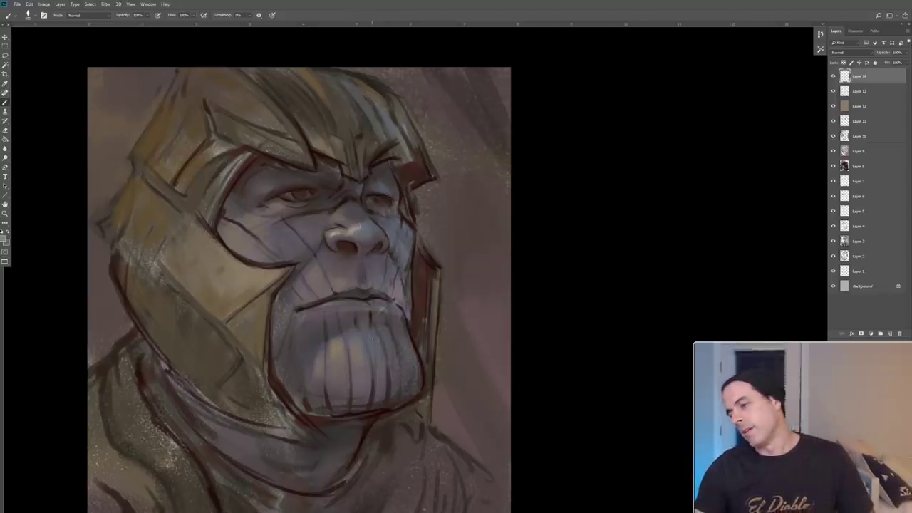
left_click(358, 241, "alt")
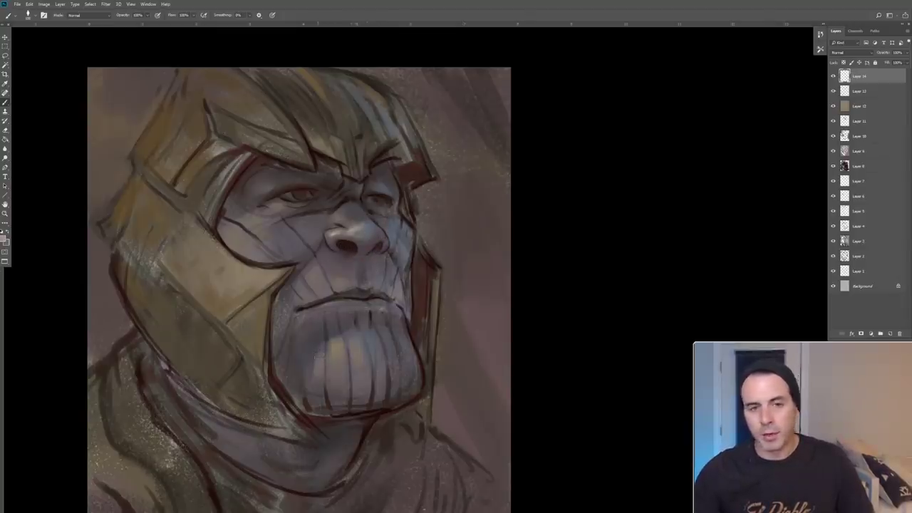
- Paint pale grey highlights on the ridges of the chin between the vertical grooves, using tones sampled from the chin
mouse_move(319, 355)
left_mouse_down()
mouse_move(314, 391)
mouse_move(322, 352)
left_mouse_up()
left_click(317, 360, "alt")
left_click(318, 364, "alt")
left_click(315, 359, "alt")
left_click(317, 349, "alt")
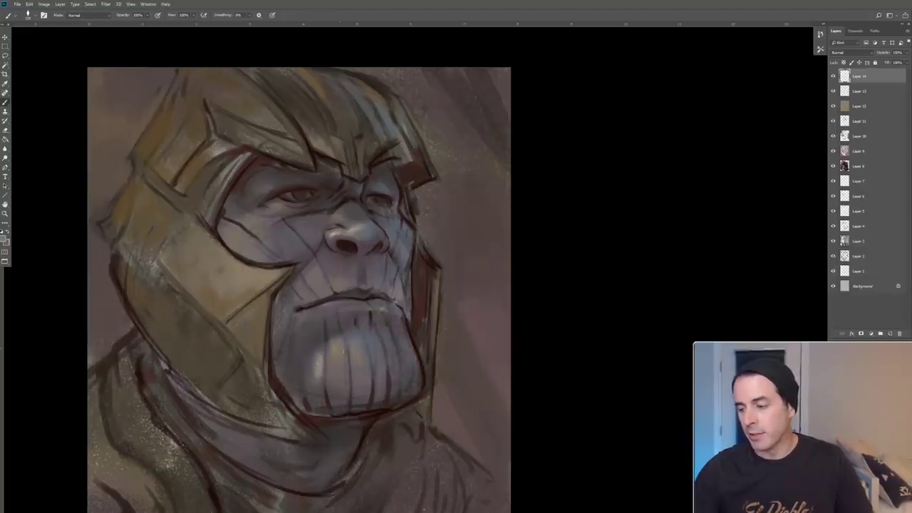
left_click(323, 365, "alt")
left_click(317, 387, "alt")
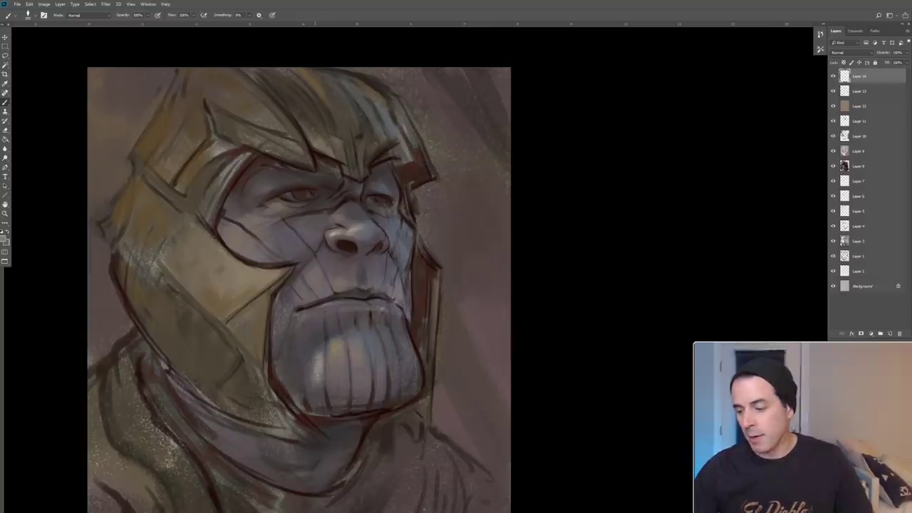
left_click_drag(333, 372, 343, 353)
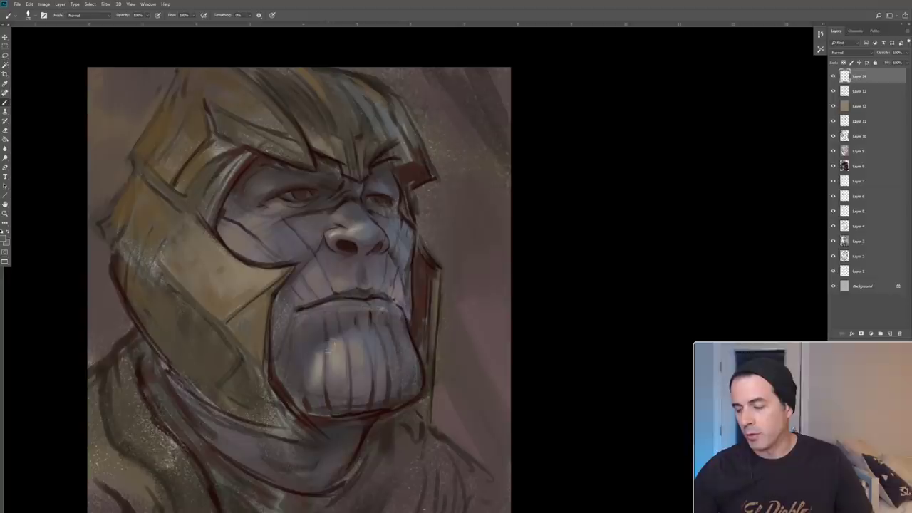
left_click(342, 334, "alt")
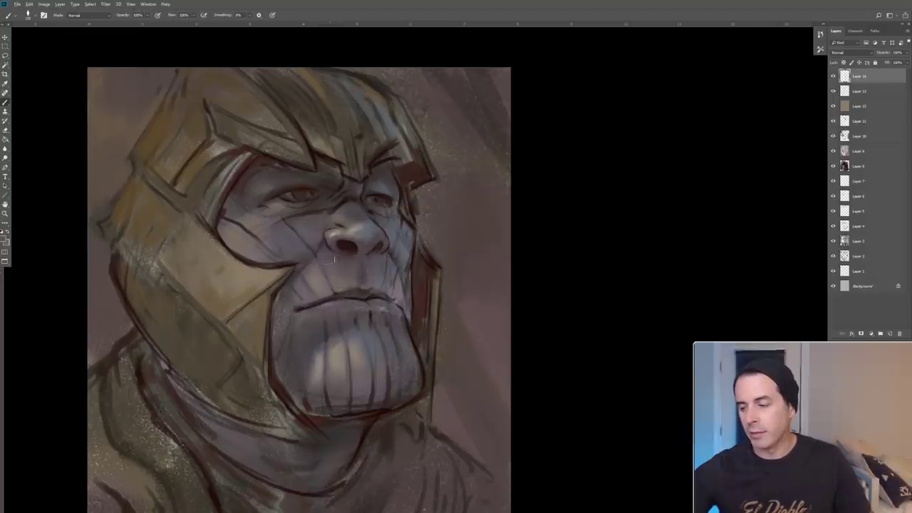
- Model the near cheek beside the eye socket with sampled purple-grey tones, softening the crease line across it
left_click(316, 285, "alt")
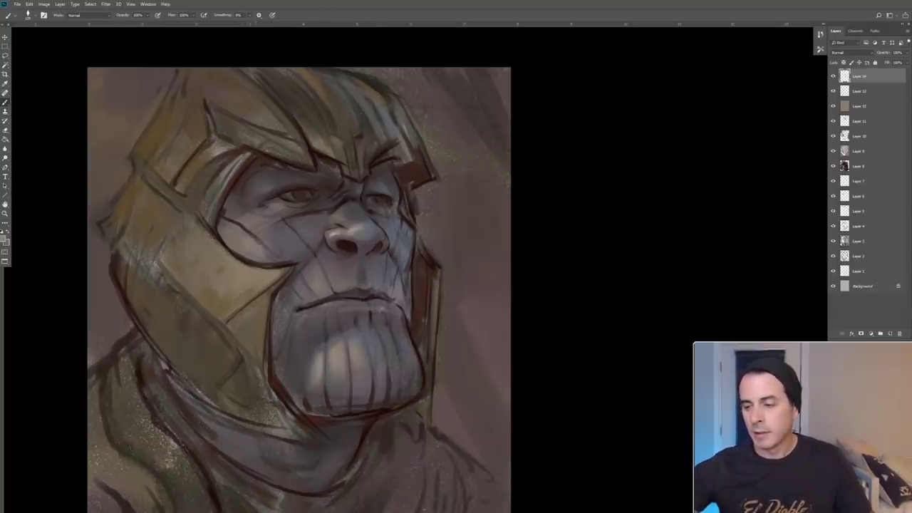
left_click(230, 219, "alt")
left_click_drag(222, 216, 246, 227)
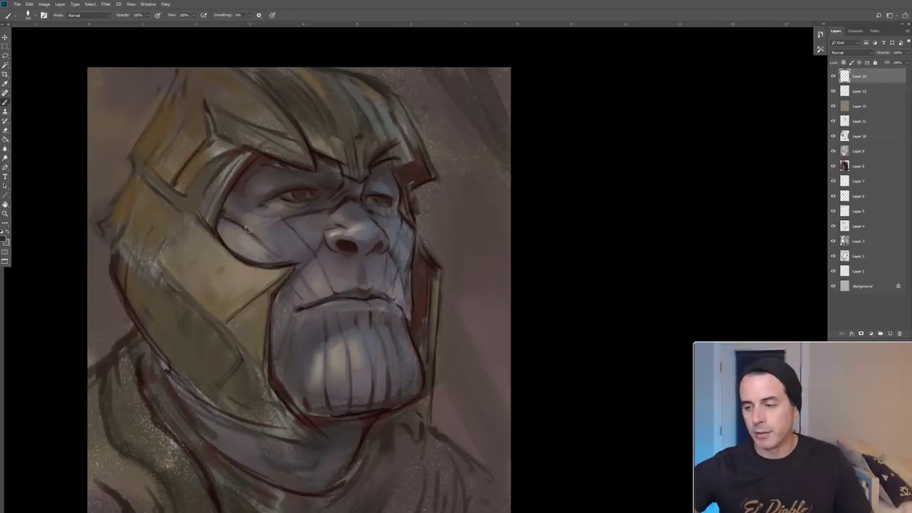
left_click(232, 187, "alt")
left_click_drag(233, 191, 229, 206)
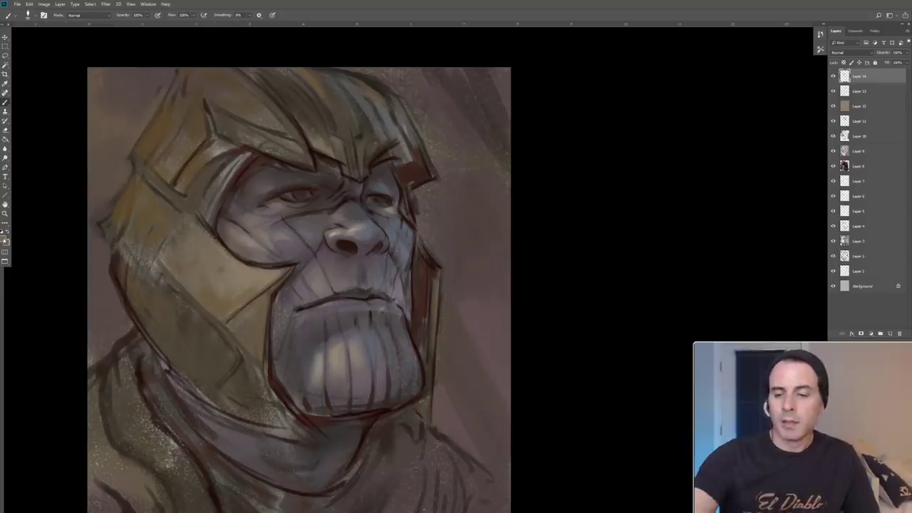
- Choose the light tan colour cdb187 and paint bright highlights on the pointed front of the near cheek plate
left_click(5, 238)
left_click(520, 164)
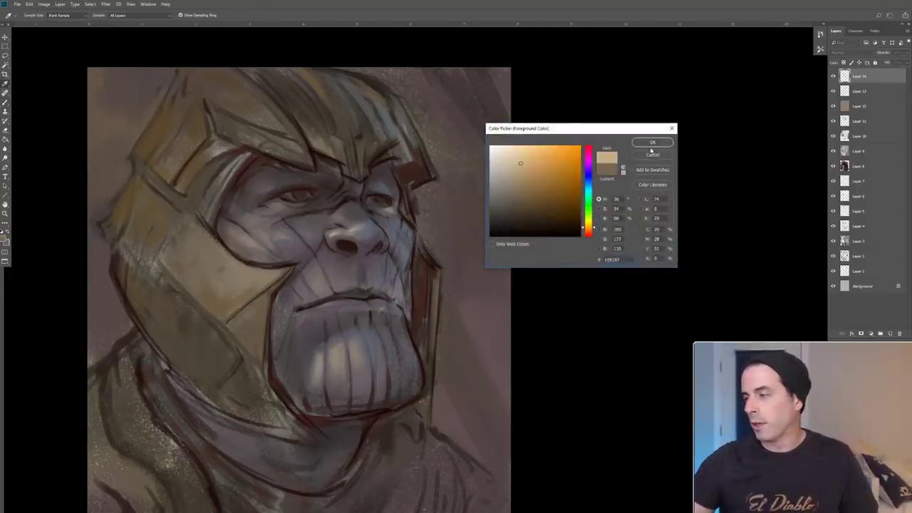
left_click(650, 146)
mouse_move(279, 265)
left_mouse_down()
mouse_move(230, 276)
mouse_move(252, 289)
mouse_move(238, 294)
mouse_move(239, 306)
left_mouse_up()
left_click_drag(221, 255, 258, 268)
key("bracketright")
mouse_move(220, 291)
left_mouse_down()
mouse_move(222, 262)
mouse_move(250, 286)
left_mouse_up()
mouse_move(215, 248)
left_mouse_down()
mouse_move(235, 275)
mouse_move(259, 264)
mouse_move(291, 268)
mouse_move(248, 291)
mouse_move(258, 308)
left_mouse_up()
- Blend the cheek plate's highlight with sampled golden tones and brighten the narrow plate below its seam beside the chin
left_click(212, 263, "alt")
key("bracketright")
left_click(271, 273, "alt")
left_click(229, 294, "alt")
left_click(270, 279, "alt")
left_click(241, 321, "alt")
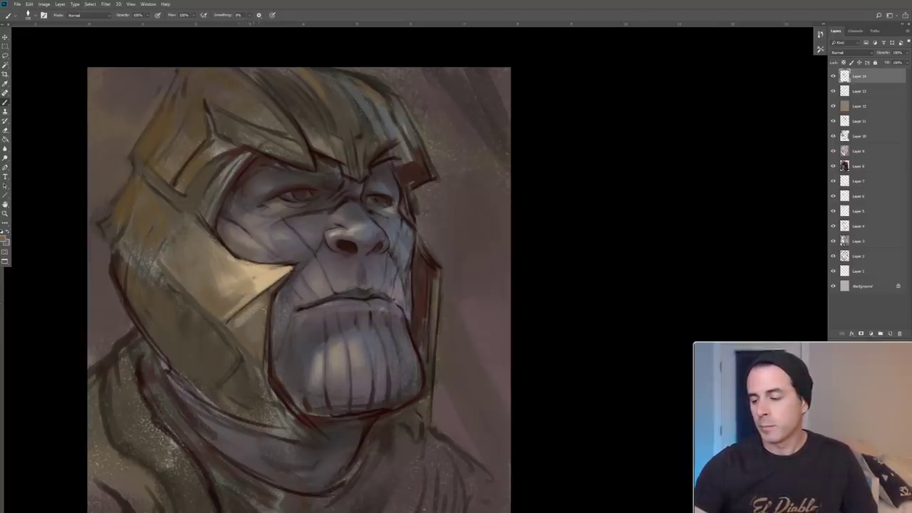
left_click(267, 280, "alt")
left_click(255, 313, "alt")
left_click_drag(252, 338, 262, 310)
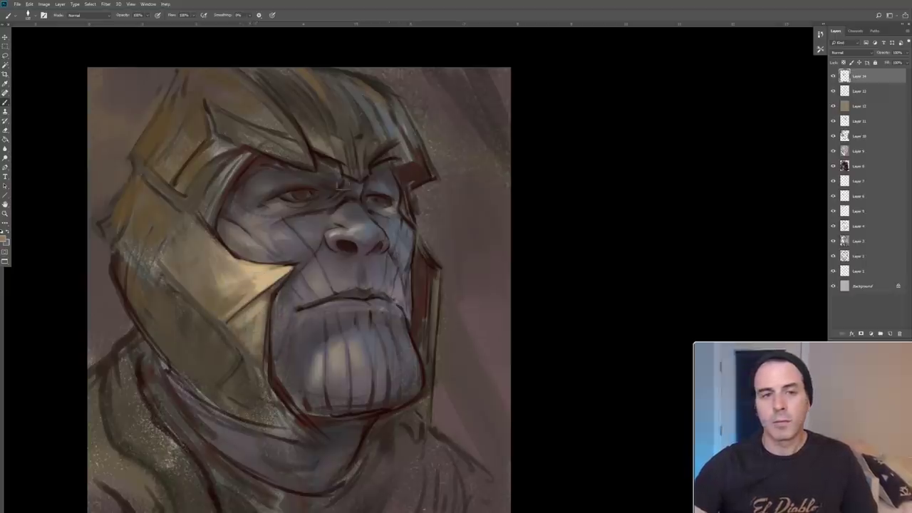
- Brighten the helmet's temple panel with broad golden strokes in tones sampled around it
left_click_drag(200, 142, 188, 154)
left_click_drag(195, 123, 180, 156)
left_click(187, 128, "alt")
left_click(156, 144, "alt")
mouse_move(191, 100)
left_mouse_down()
mouse_move(197, 127)
mouse_move(173, 163)
left_mouse_up()
left_click(193, 147, "alt")
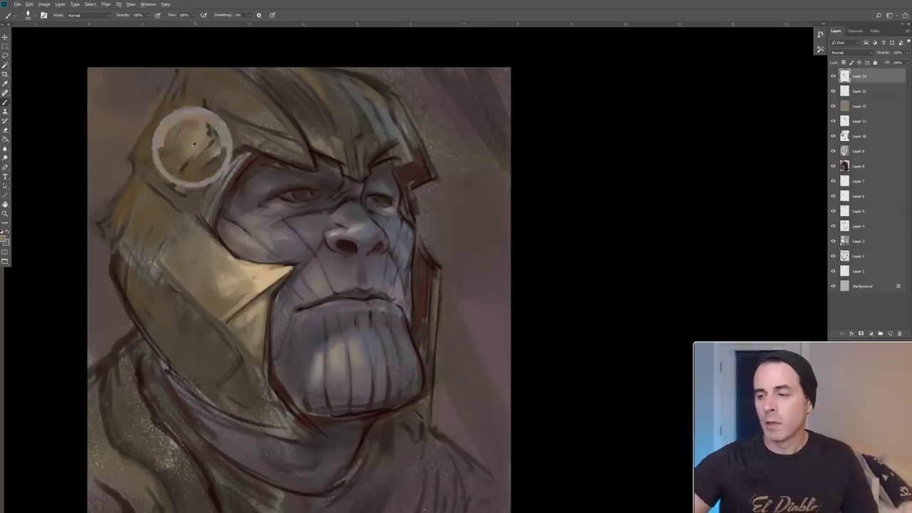
- Paint pale gold highlights on the helmet's forehead panel above the near brow and along the neighbouring central ridge
mouse_move(262, 107)
left_mouse_down()
mouse_move(243, 127)
mouse_move(239, 120)
left_mouse_up()
mouse_move(276, 92)
left_mouse_down()
mouse_move(231, 117)
mouse_move(240, 107)
mouse_move(285, 132)
left_mouse_up()
left_click(268, 107, "alt")
left_click(256, 97, "alt")
left_click(248, 88, "alt")
mouse_move(257, 100)
left_mouse_down()
mouse_move(221, 100)
mouse_move(344, 150)
mouse_move(291, 103)
mouse_move(303, 132)
left_mouse_up()
left_click(258, 114, "alt")
left_click_drag(287, 94, 322, 136)
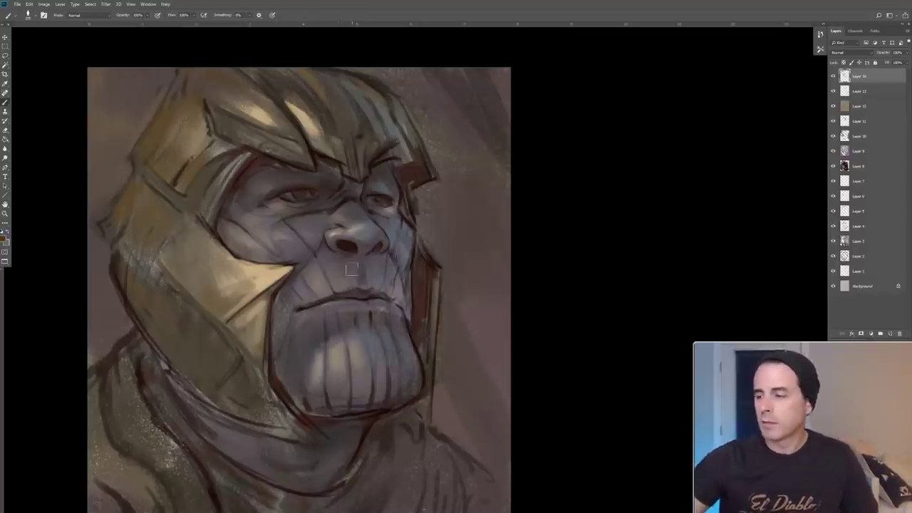
- Paint pale gold highlights on the near shoulder armour, blending them with tones sampled around it
left_click_drag(370, 227, 384, 211)
left_click(287, 257, "alt")
mouse_move(155, 396)
left_mouse_down()
mouse_move(158, 406)
mouse_move(148, 392)
mouse_move(150, 422)
mouse_move(148, 389)
mouse_move(154, 432)
mouse_move(143, 415)
mouse_move(130, 446)
mouse_move(138, 465)
mouse_move(119, 426)
left_mouse_up()
left_click(135, 384, "alt")
left_click(128, 428, "alt")
left_click(152, 471, "alt")
left_click(129, 446, "alt")
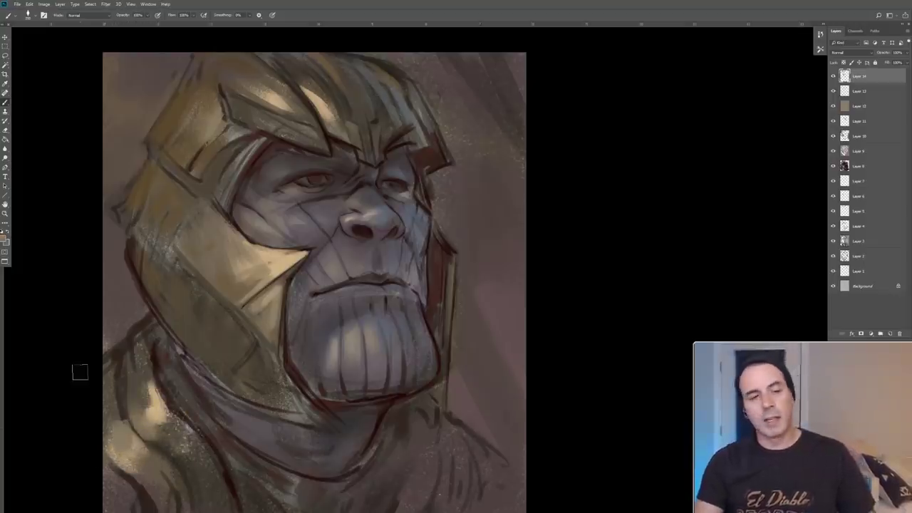
- Add a new layer in Overlay mode above the painting and switch to the soft airbrush
left_click_drag(274, 359, 270, 316)
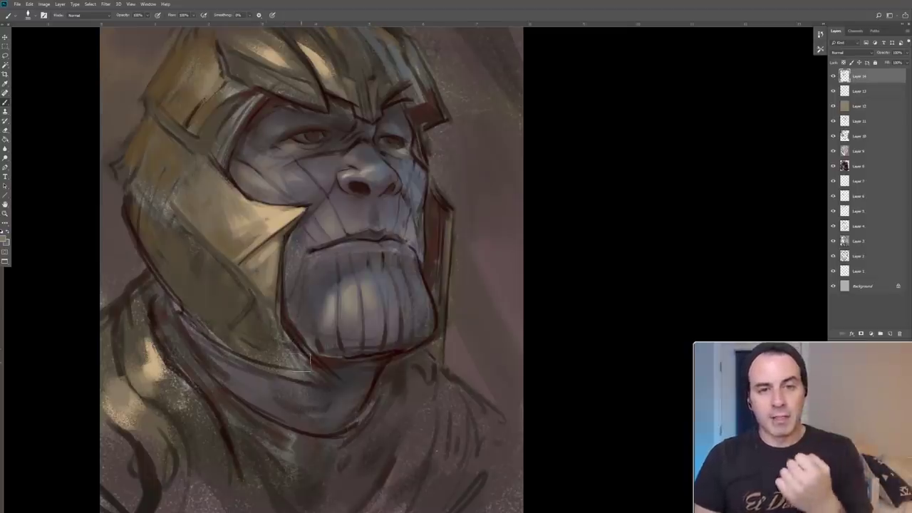
left_click(891, 333)
left_click(852, 52)
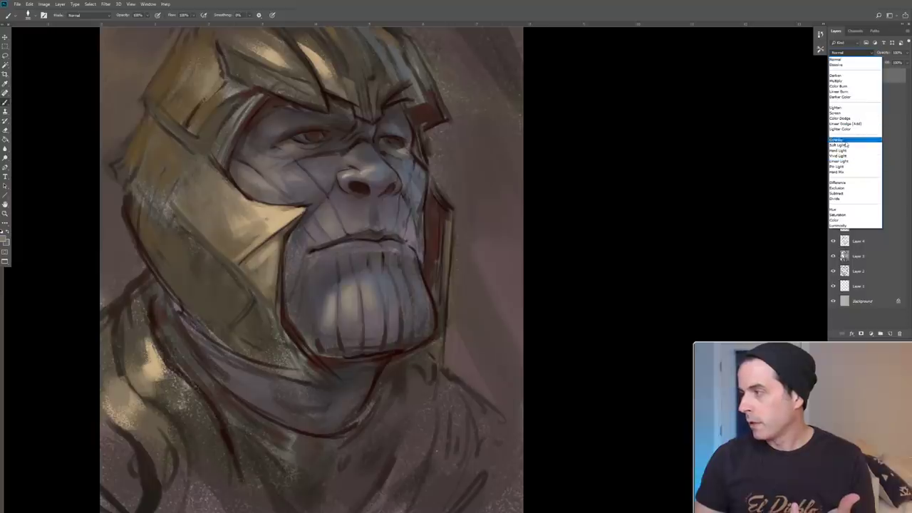
left_click(846, 142)
left_click(33, 16)
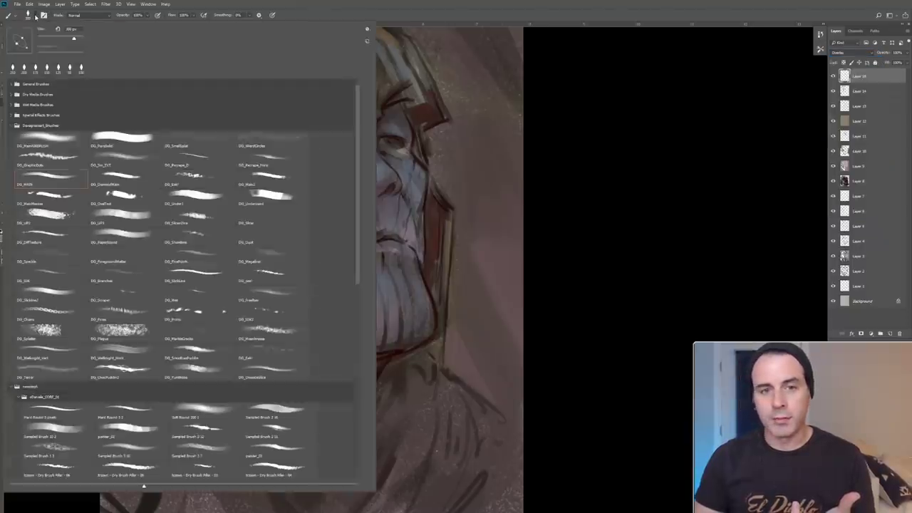
double_click(70, 145)
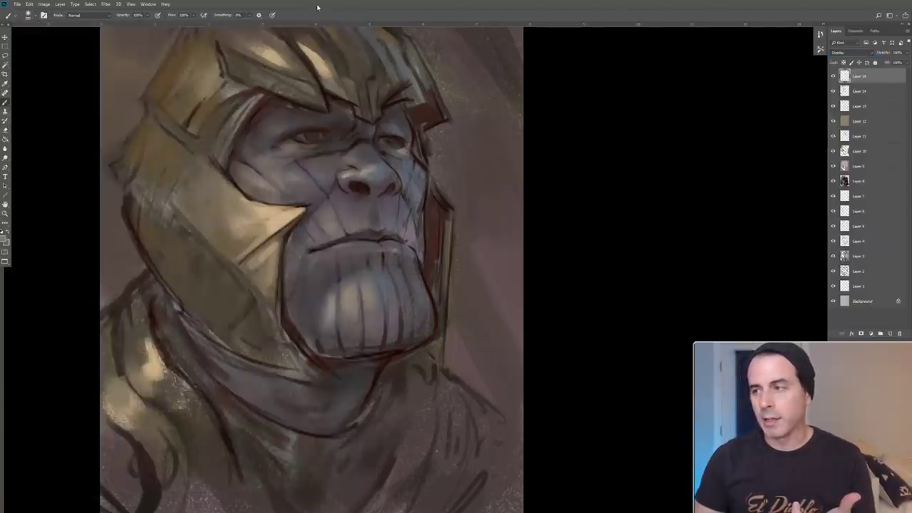
- Choose the muted purple 94729a and glaze it over the near cheek and the area beside the nose
left_click(6, 243)
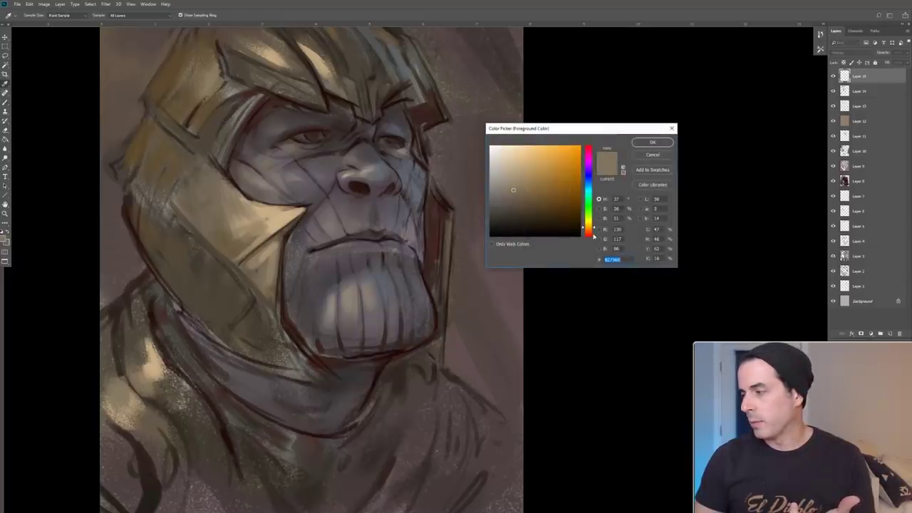
left_click(588, 165)
left_click_drag(513, 190, 514, 180)
left_click(652, 142)
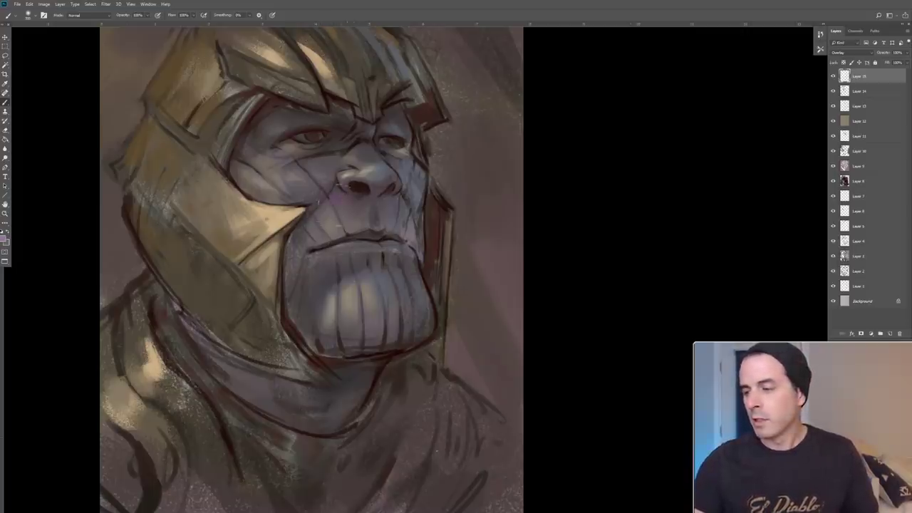
key("bracketright")
key("bracketright")
left_click_drag(285, 191, 324, 175)
key("bracketleft")
key("bracketleft")
key("bracketleft")
key("bracketleft")
key("bracketleft")
key("bracketleft")
key("bracketleft")
key("bracketleft")
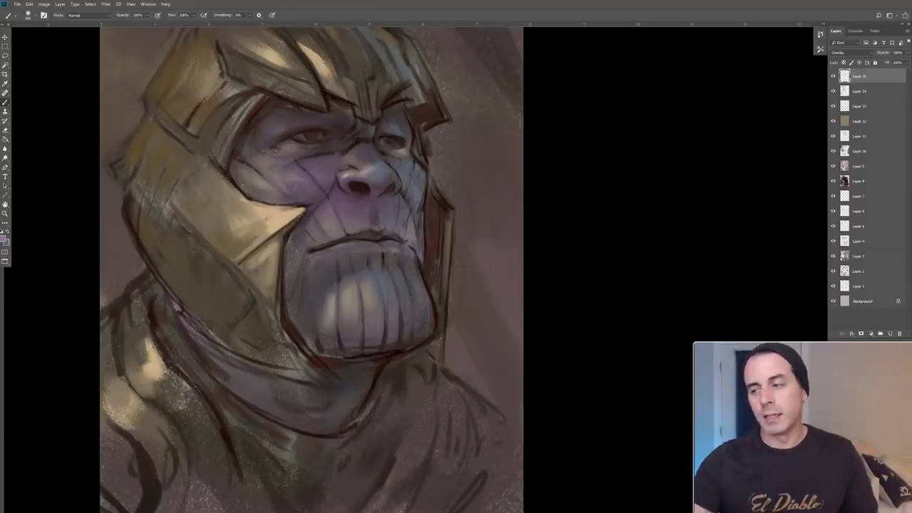
- Extend the soft purple glaze over the rest of the face, the chin and the neck with a larger airbrush
key("bracketright")
key("bracketright")
key("bracketright")
key("bracketright")
key("bracketright")
key("bracketright")
key("bracketright")
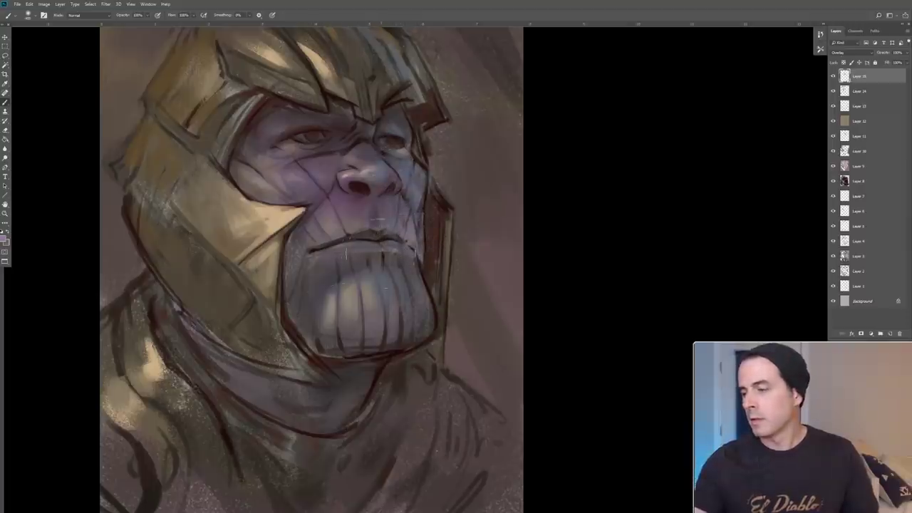
key("]")
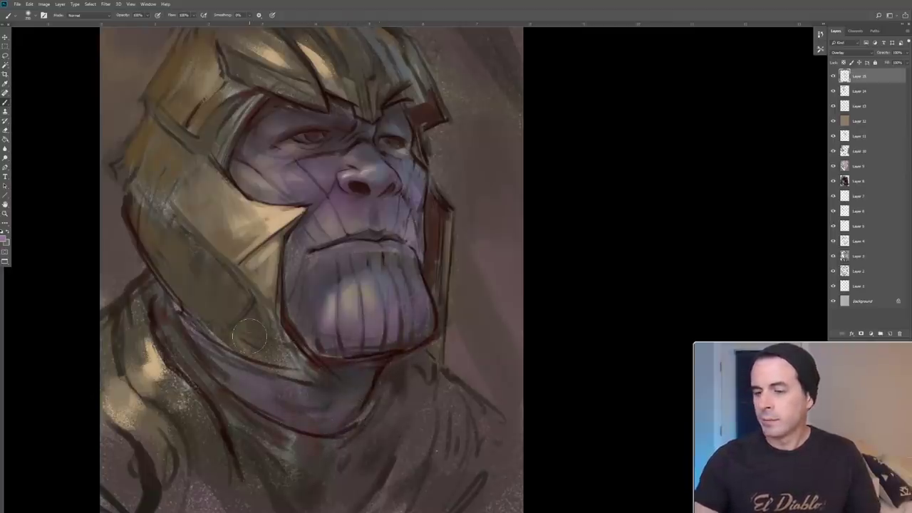
- Choose a pinkish red and glaze warm colour over the eyes, the near side of the helmet and the background
left_click(7, 241)
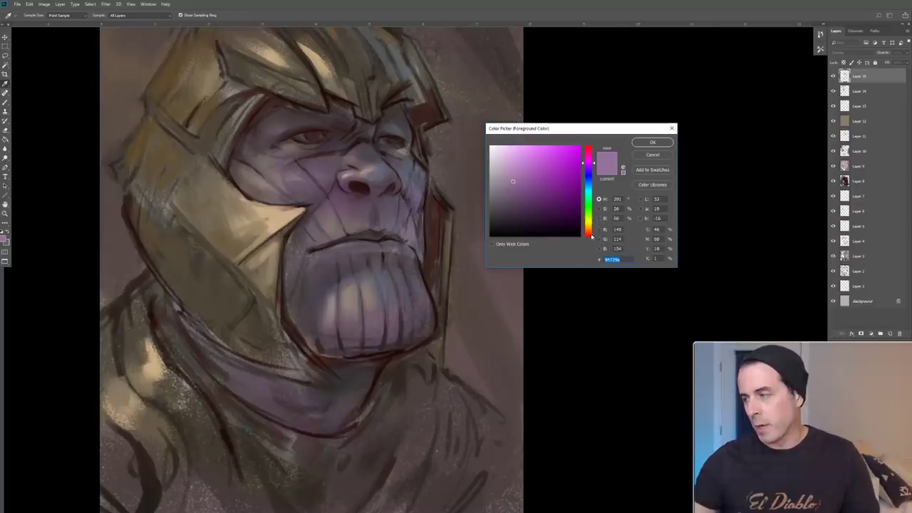
left_click_drag(592, 232, 591, 237)
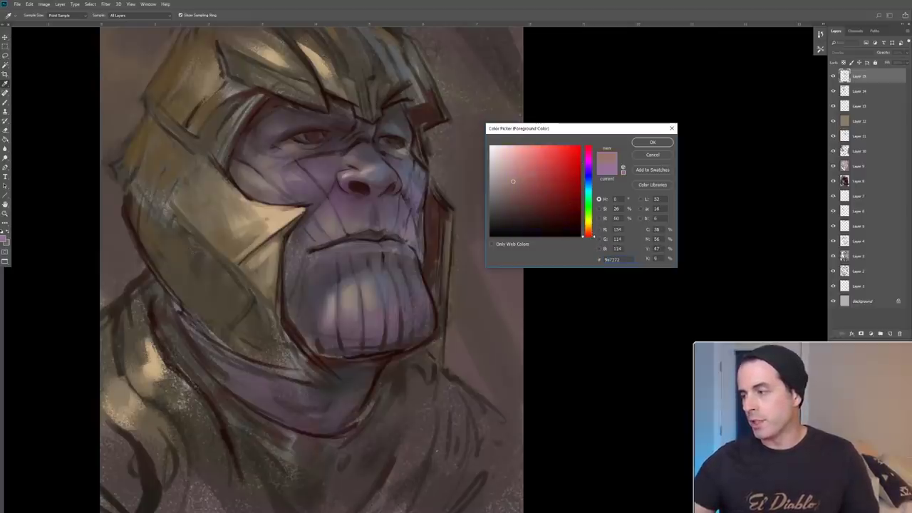
left_click(652, 142)
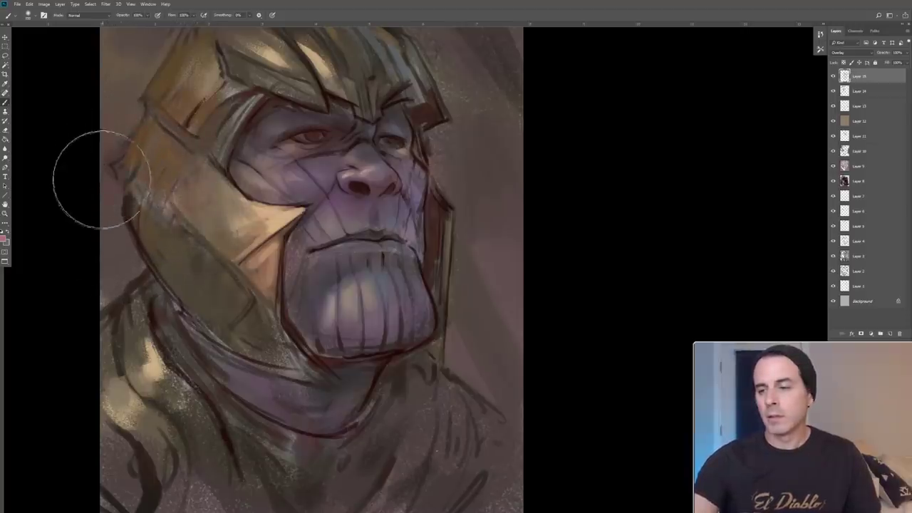
key("bracketright")
key("bracketright")
left_click_drag(497, 283, 507, 309)
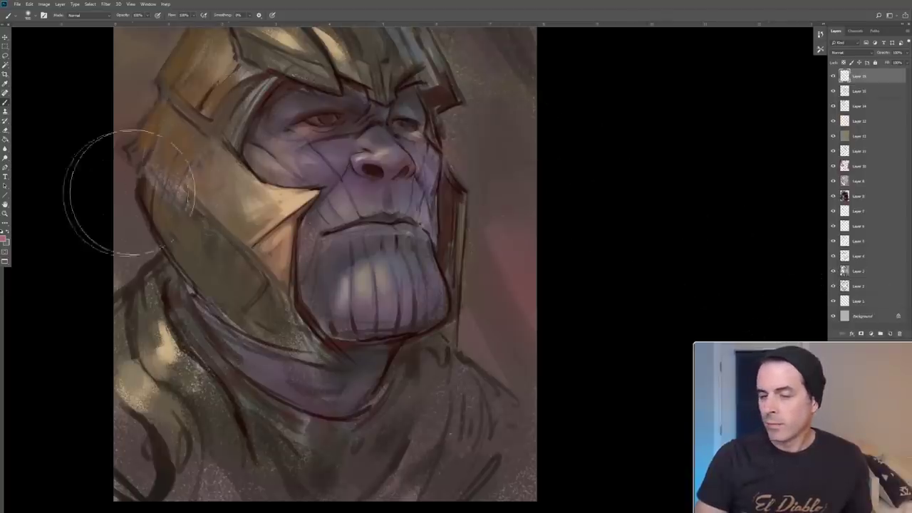
- Switch back to a firm painting brush and smooth the peach-toned narrow plate beside the chin with a sampled colour
left_click(5, 212)
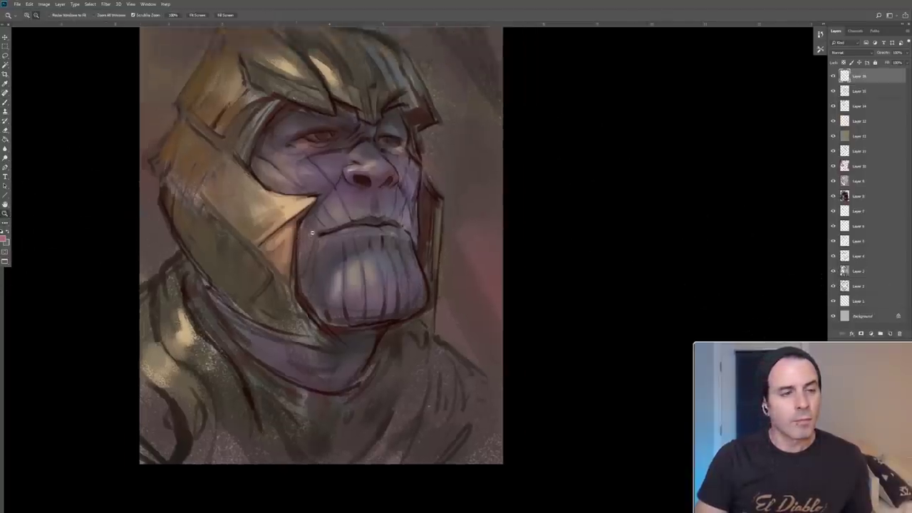
left_click(312, 232, "alt")
left_click_drag(409, 221, 472, 233)
left_click(461, 216)
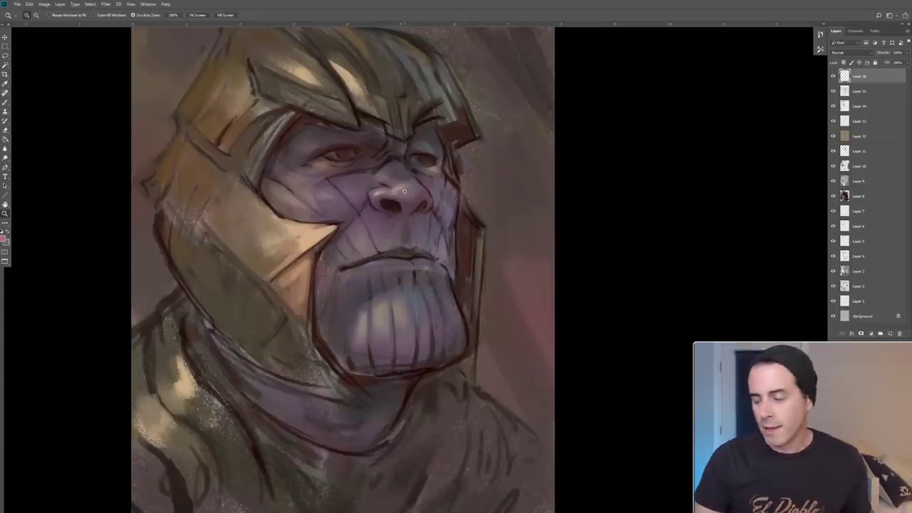
left_click(5, 102)
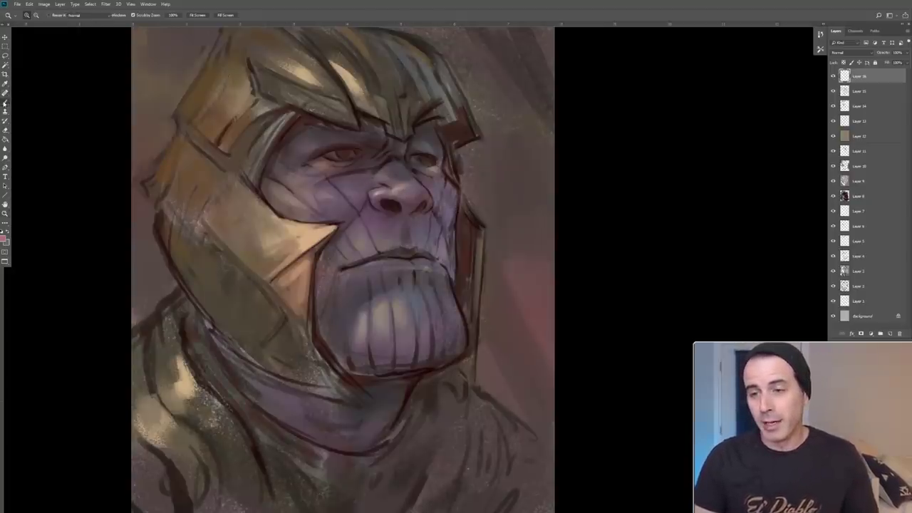
left_click(34, 16)
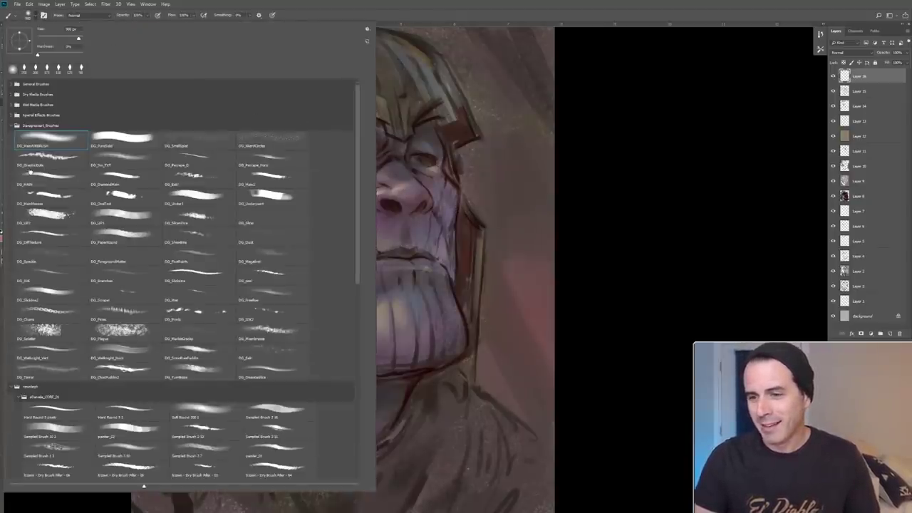
double_click(31, 173)
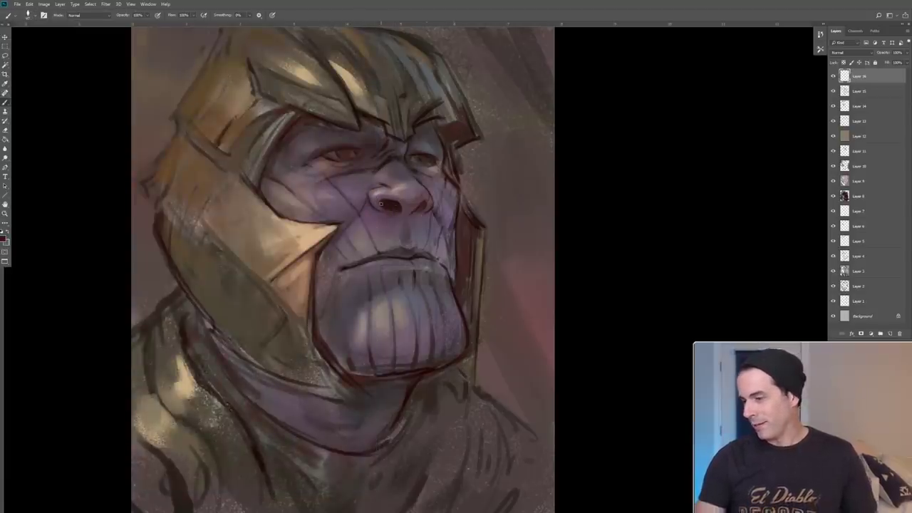
left_click(311, 254, "alt")
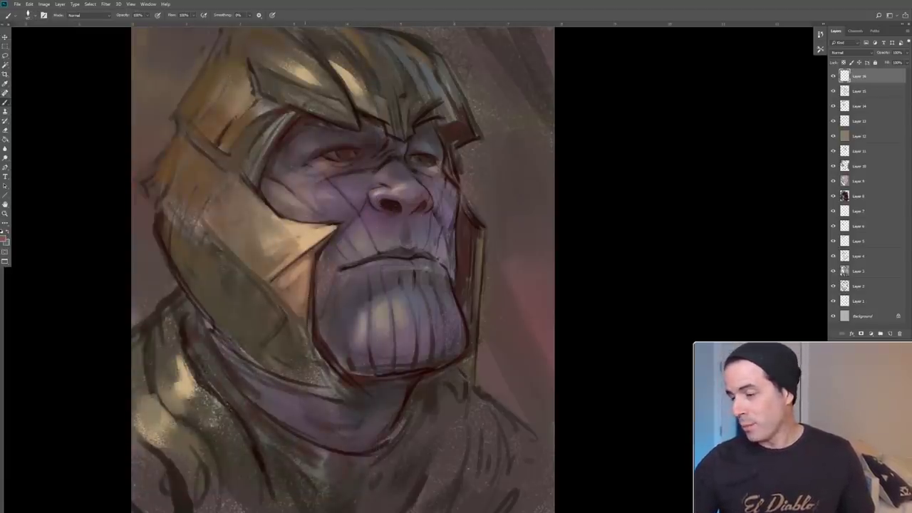
left_click_drag(311, 258, 324, 242)
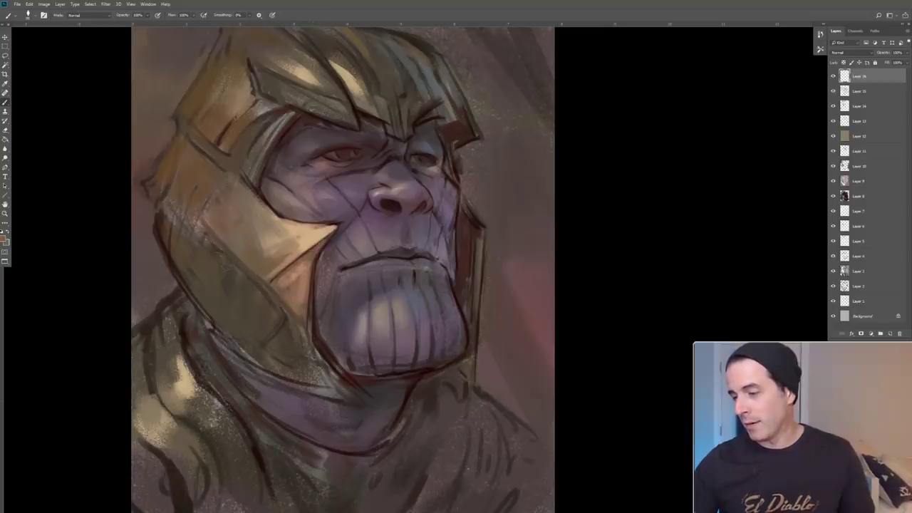
mouse_move(278, 284)
left_mouse_down()
mouse_move(307, 256)
mouse_move(293, 282)
left_mouse_up()
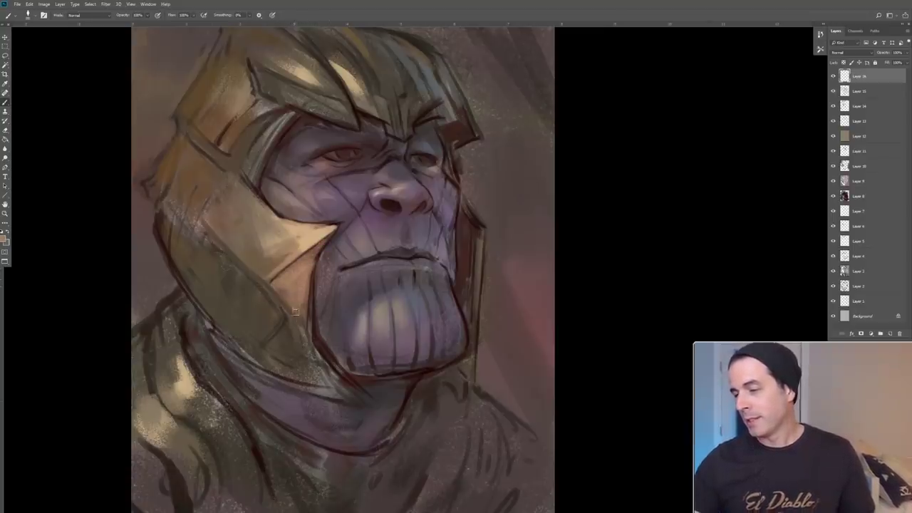
- Paint warm brown strokes on the helmet's shadowed rear jaw plate, including along its short lower seam
left_click(311, 249, "alt")
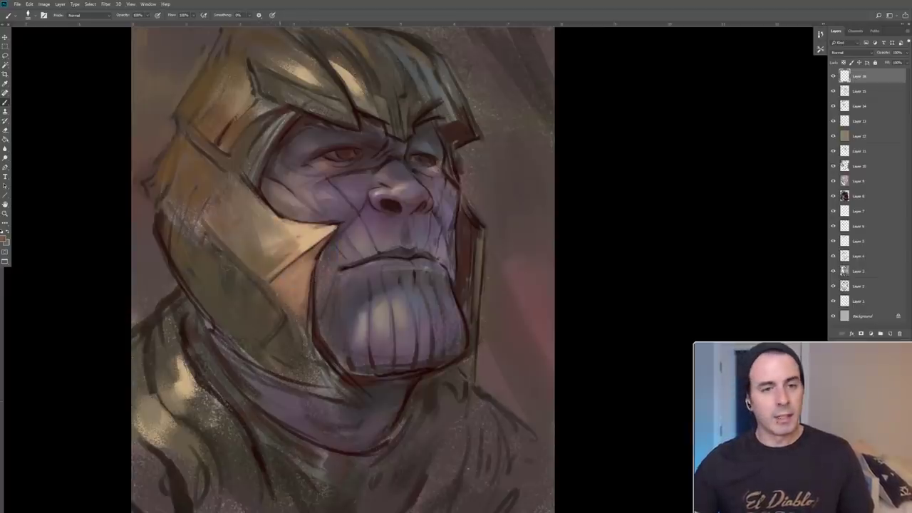
left_click_drag(278, 314, 253, 345)
left_click(276, 340, "alt")
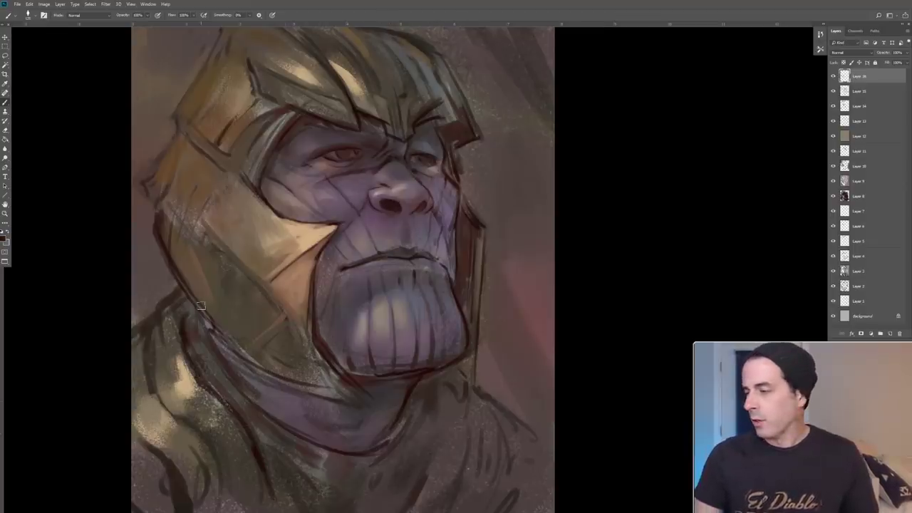
- Add a Multiply layer and paint dark navy shadows inside the helmet's eye opening, behind the far cheek and around the collar
left_click(891, 335)
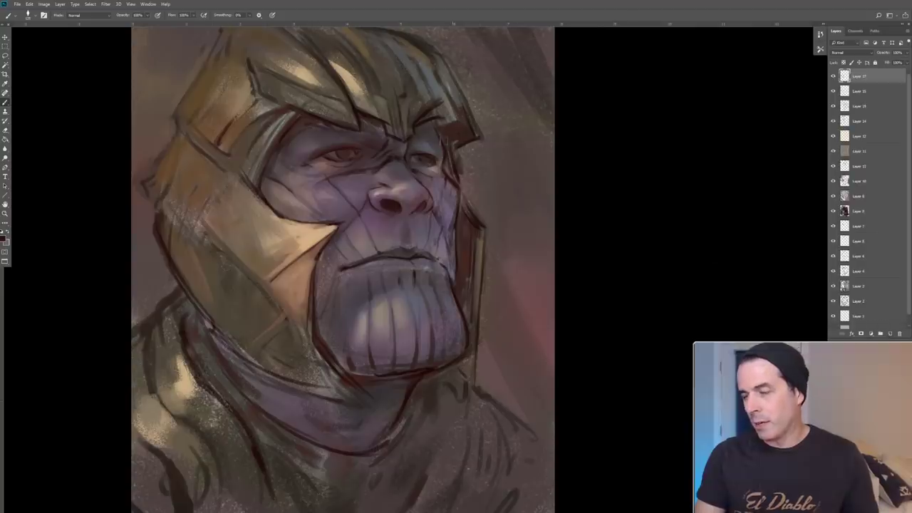
left_click(844, 55)
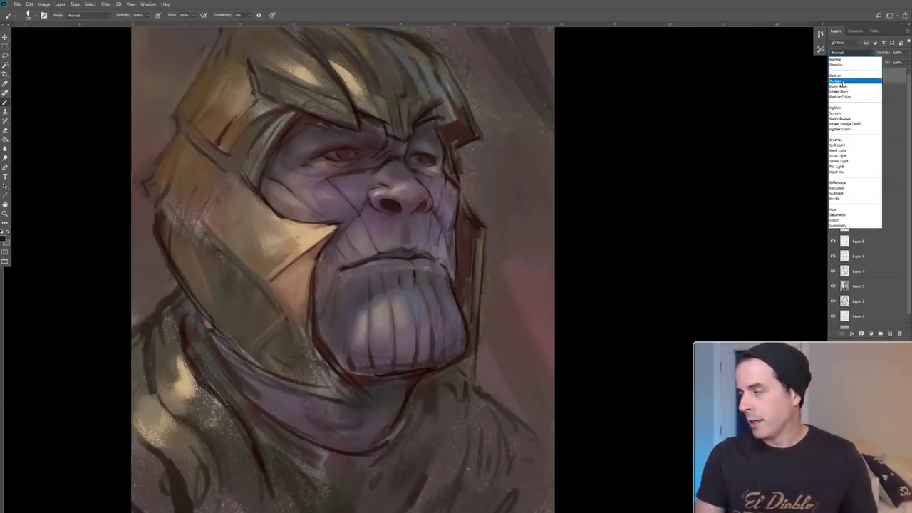
left_click(844, 83)
left_click(4, 240)
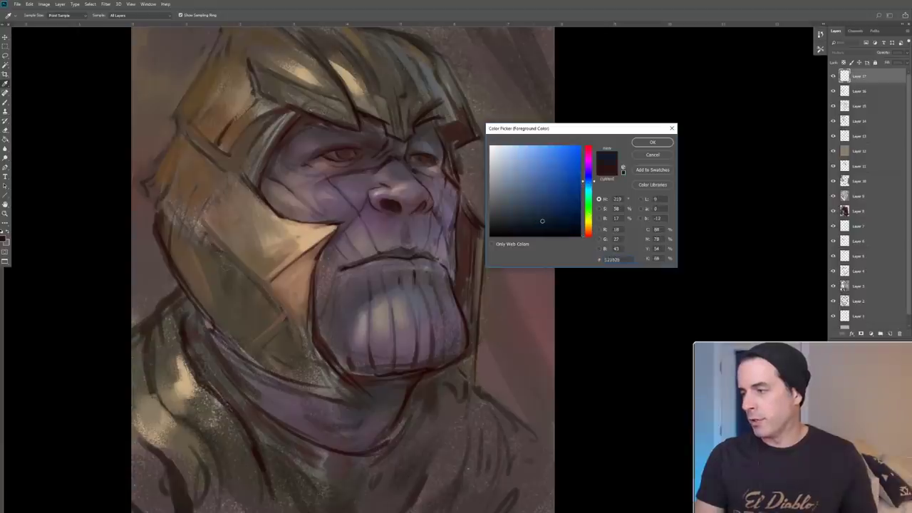
left_click(647, 143)
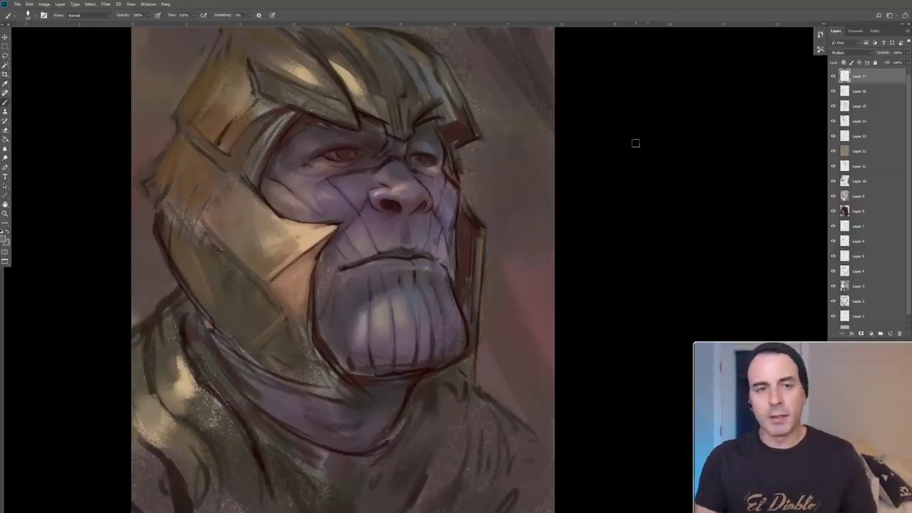
mouse_move(264, 178)
left_mouse_down()
mouse_move(308, 141)
mouse_move(283, 162)
mouse_move(299, 127)
mouse_move(271, 167)
mouse_move(281, 148)
mouse_move(320, 129)
left_mouse_up()
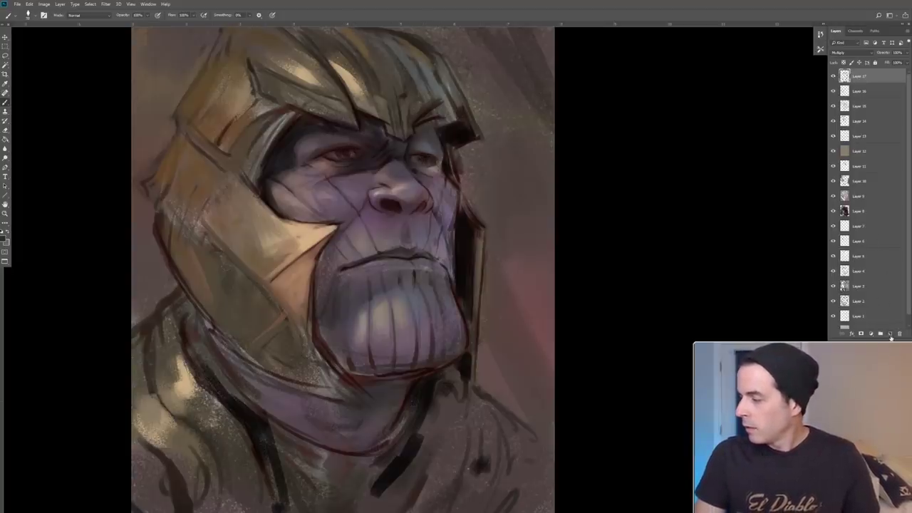
- Add a Normal layer and paint muted blue accents on the far cheek, upper lip and far side of the chin
left_click(889, 334)
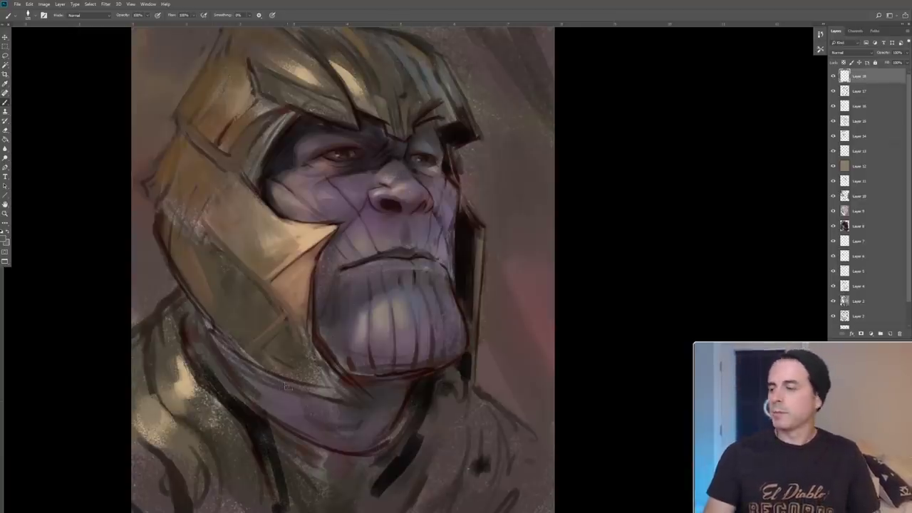
left_click_drag(267, 283, 258, 260)
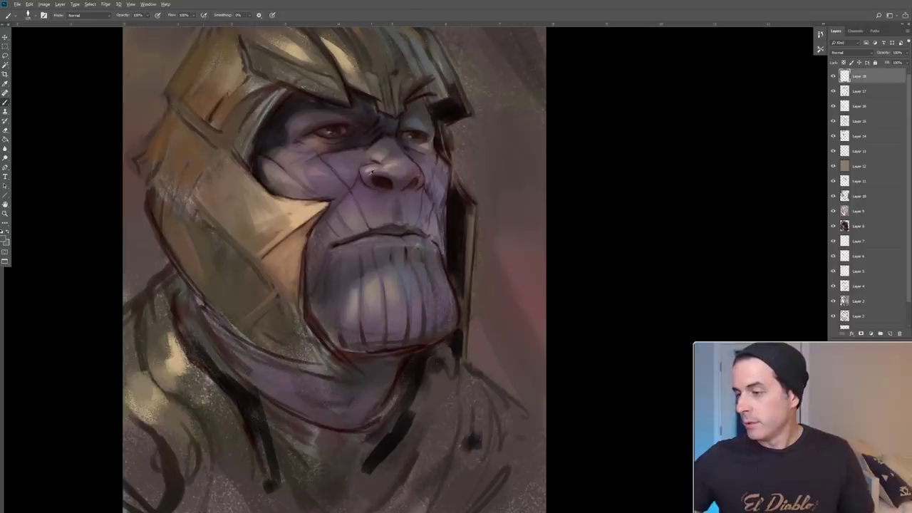
left_click(4, 239)
left_click(591, 188)
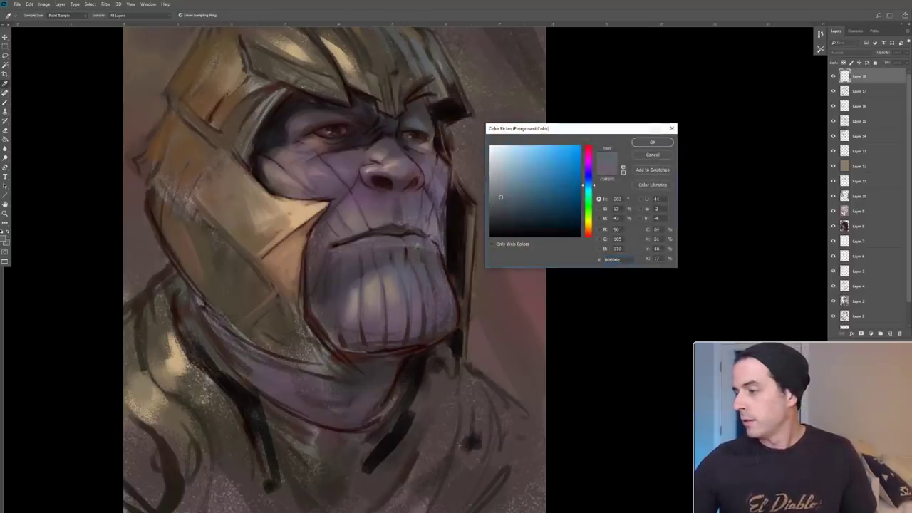
left_click(650, 143)
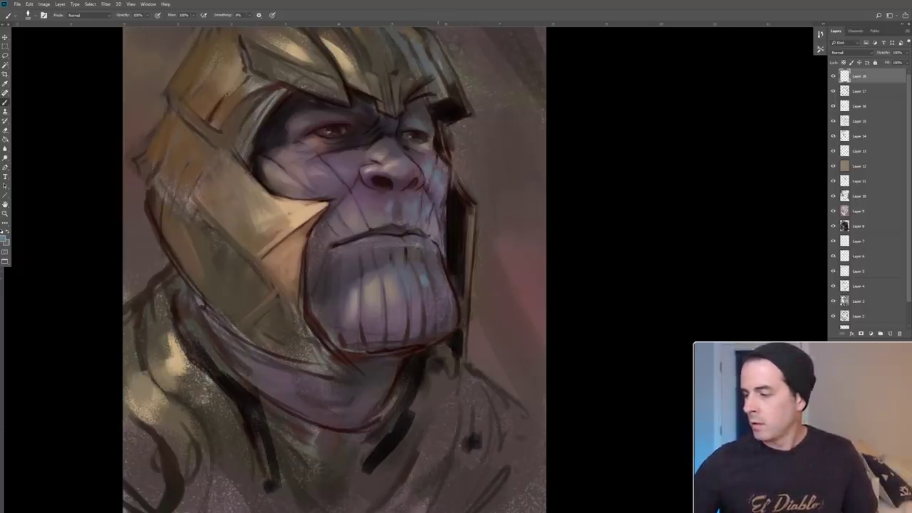
- Refine the nostrils and lower edge of the nose with purple and dark tones sampled from it
left_click_drag(285, 271, 315, 268)
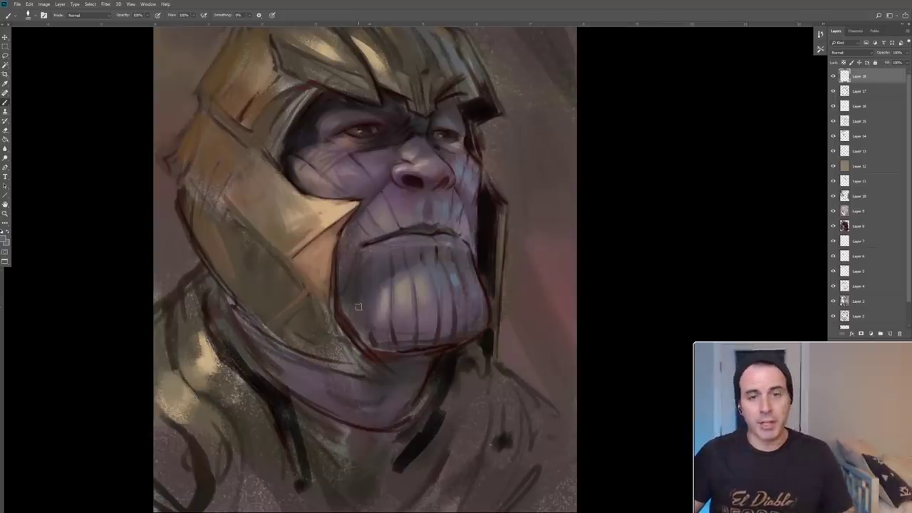
left_click(407, 178, "alt")
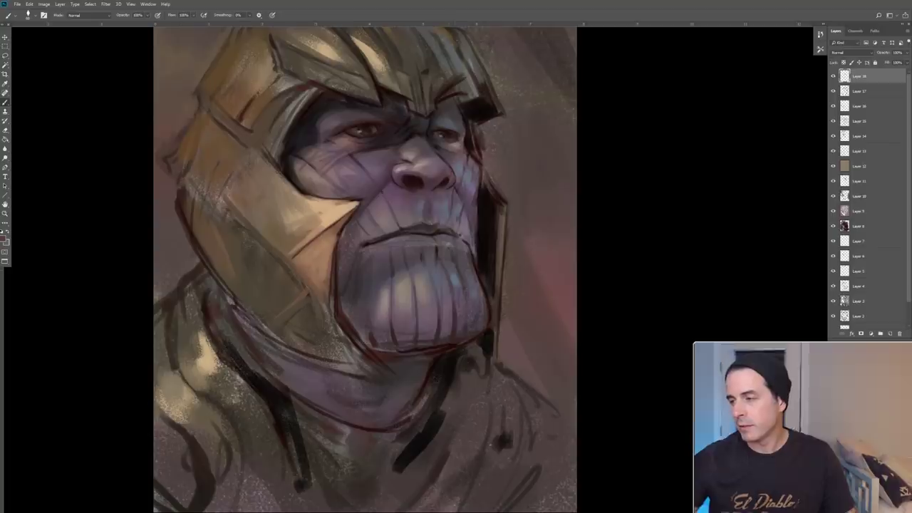
left_click(416, 176, "alt")
left_click(436, 179, "alt")
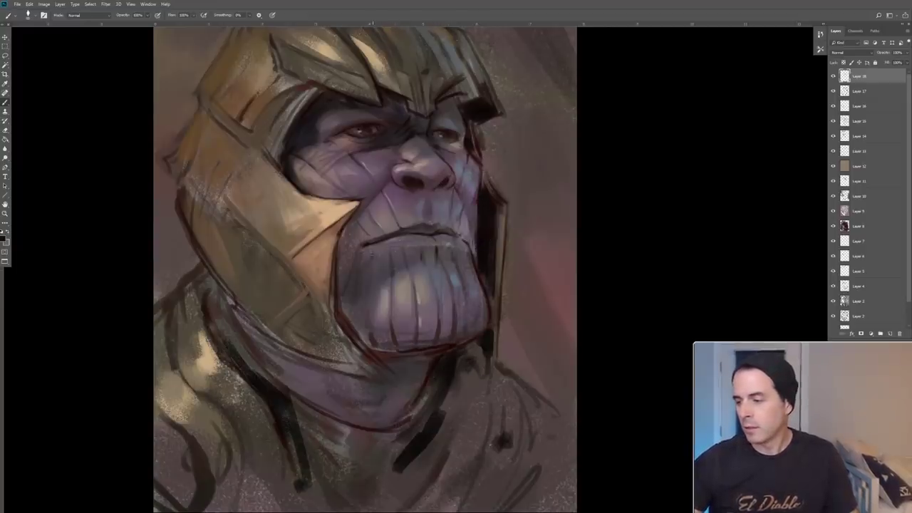
- Redraw the chin's vertical grooves with dark tapered strokes and shade its near and far sides
left_click_drag(372, 253, 365, 318)
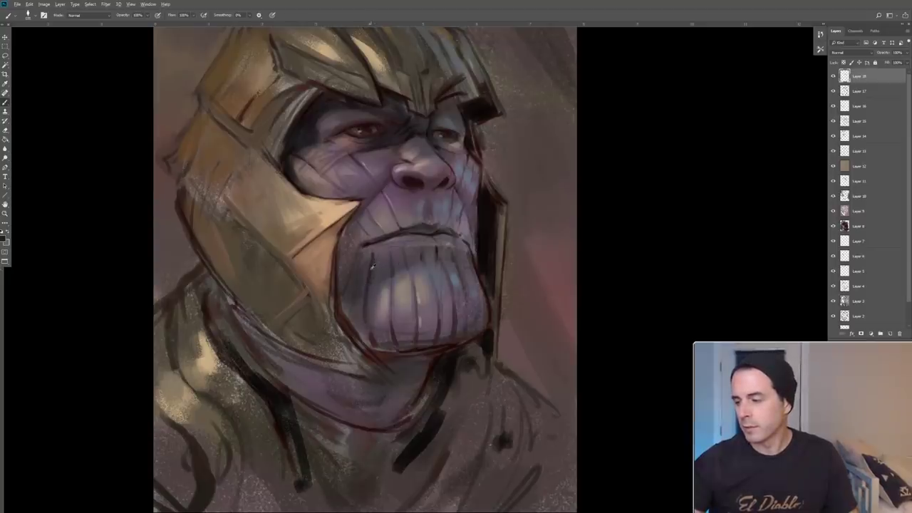
left_click(370, 269, "alt")
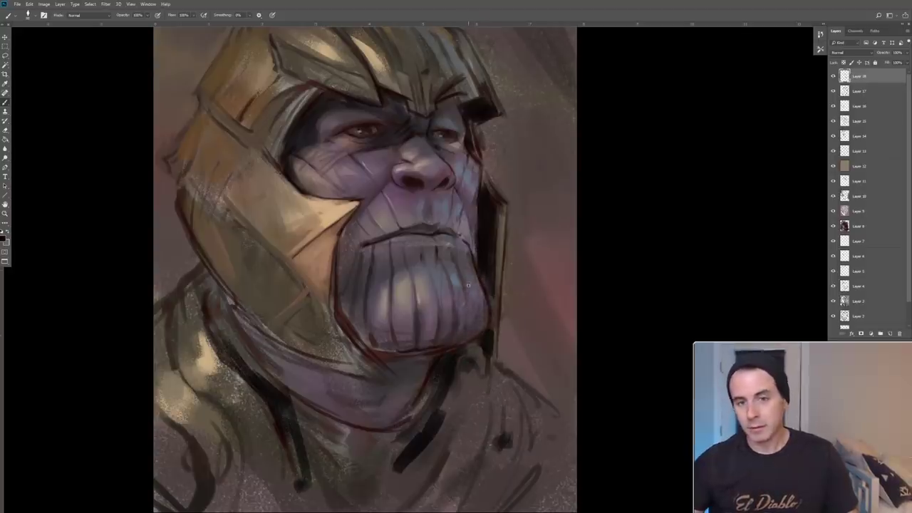
mouse_move(476, 285)
left_mouse_down()
mouse_move(483, 321)
mouse_move(469, 343)
left_mouse_up()
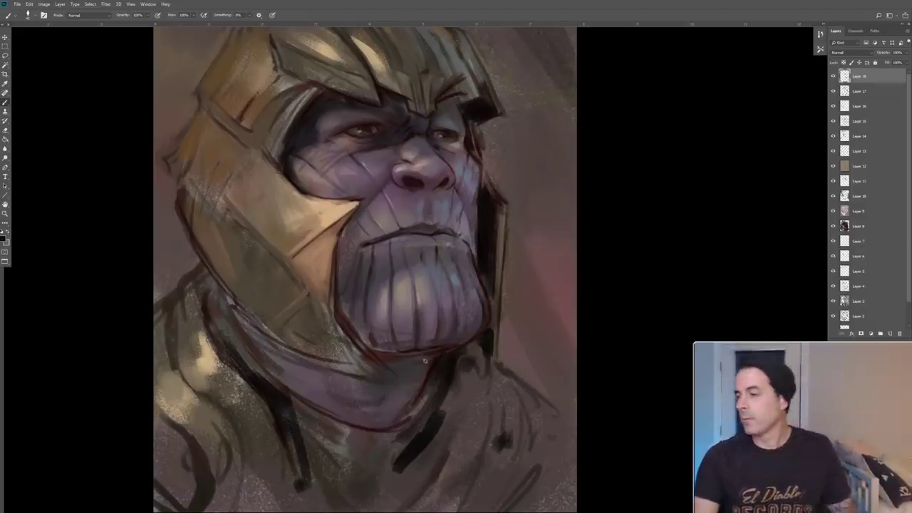
left_click_drag(343, 283, 372, 295)
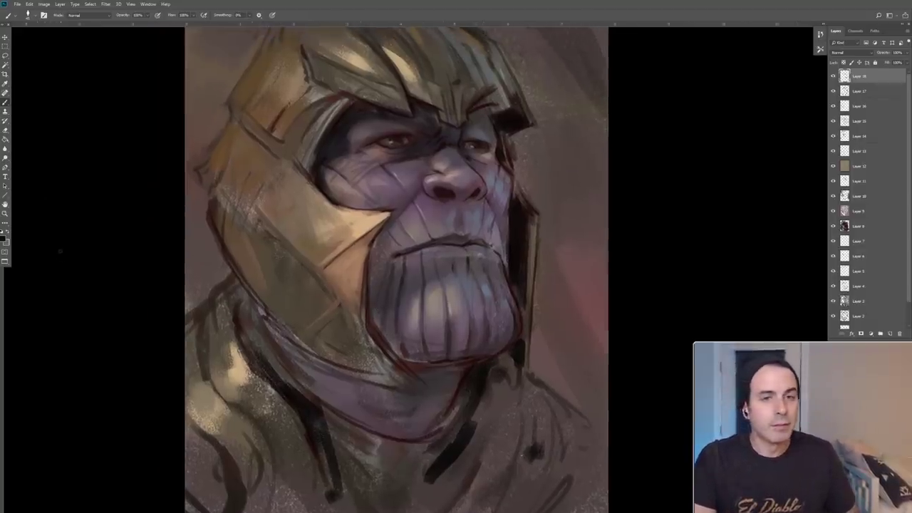